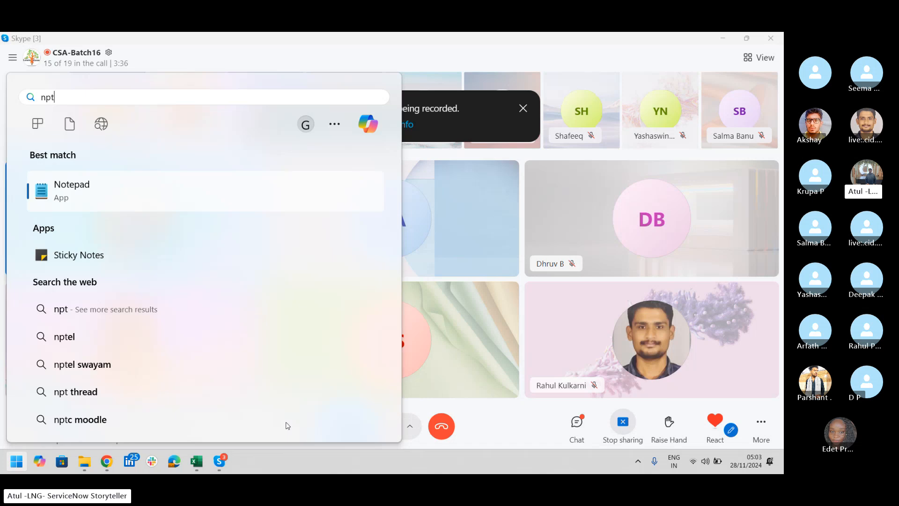
# Search Windows for "note" and open the Notepad app
pyautogui.press('BackSpace')
pyautogui.press('BackSpace')
pyautogui.write('oy')
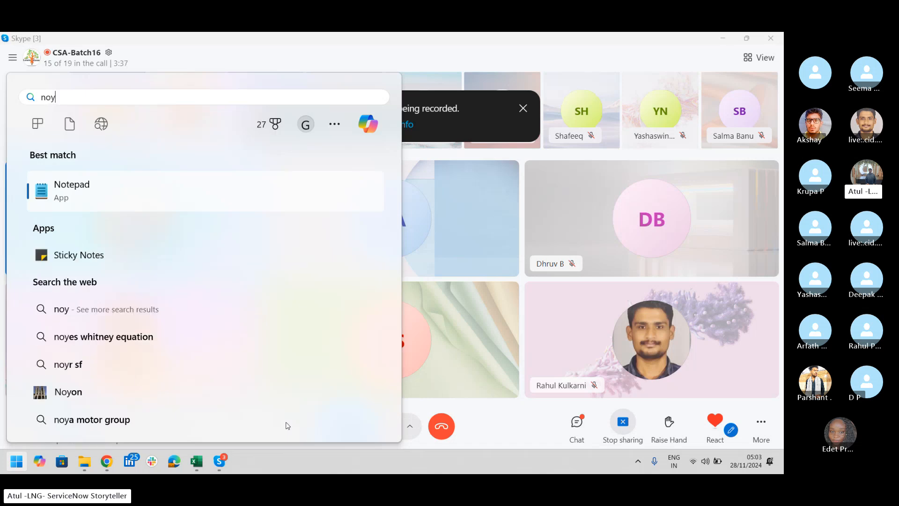
pyautogui.press('BackSpace')
pyautogui.write('te')
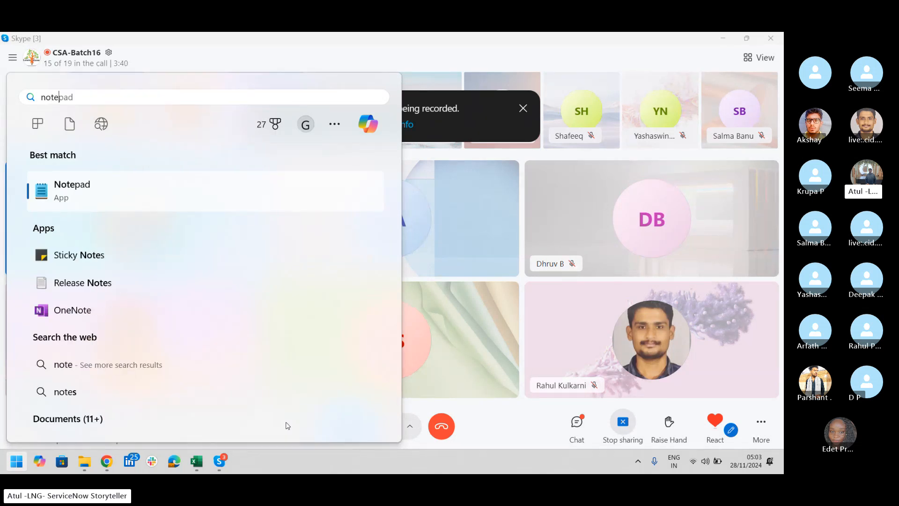
pyautogui.click(80, 197)
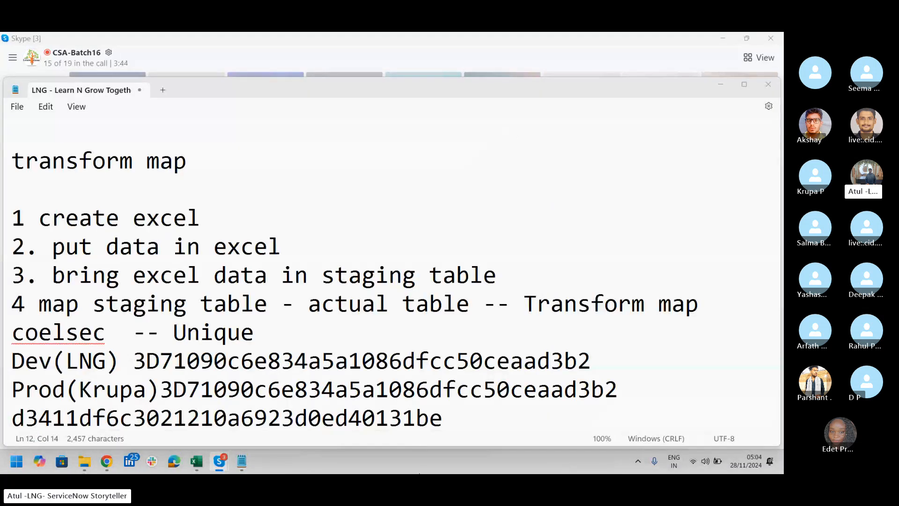
# Insert three blank lines between the "LNG - Learn N Grow Together" heading and the "Data Load -- Transform Map" line
pyautogui.click(44, 215)
pyautogui.press('Up')
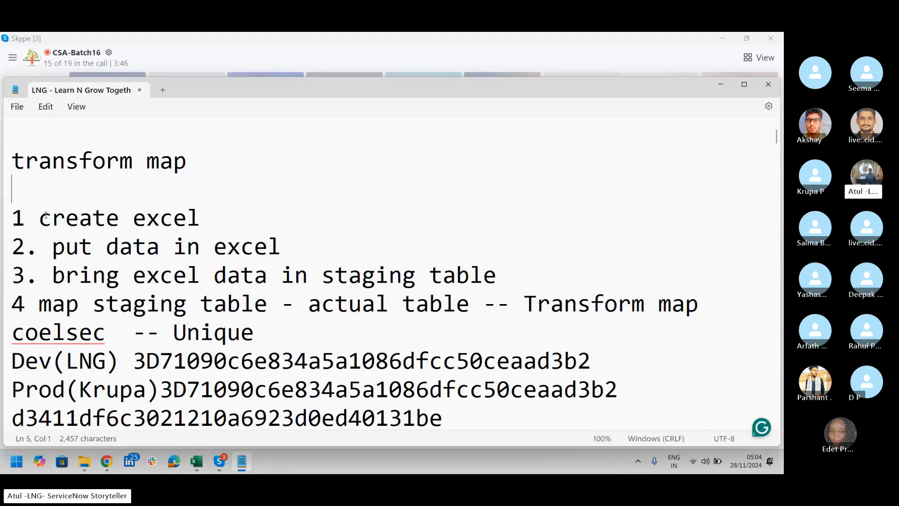
pyautogui.press('Up')
pyautogui.press('Up')
pyautogui.press('Up')
pyautogui.press('Up')
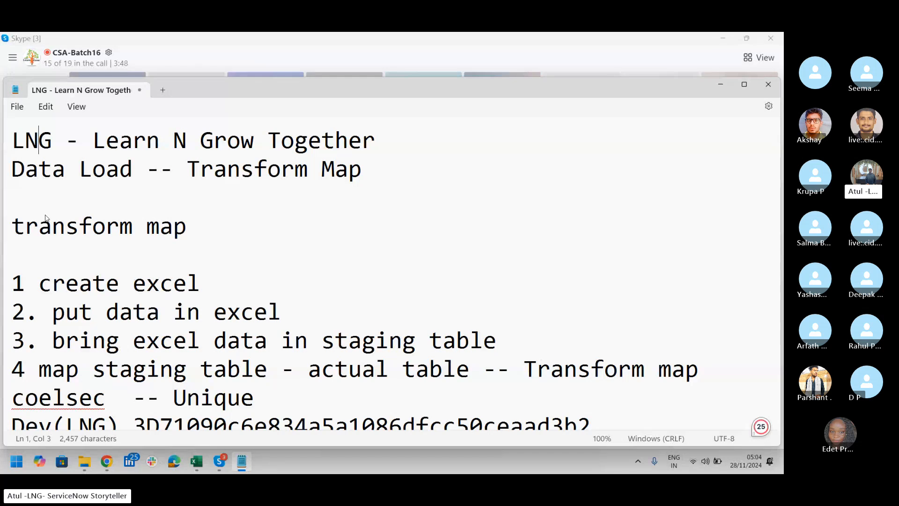
pyautogui.press('Down')
pyautogui.press('Left')
pyautogui.press('Left')
pyautogui.press('Return')
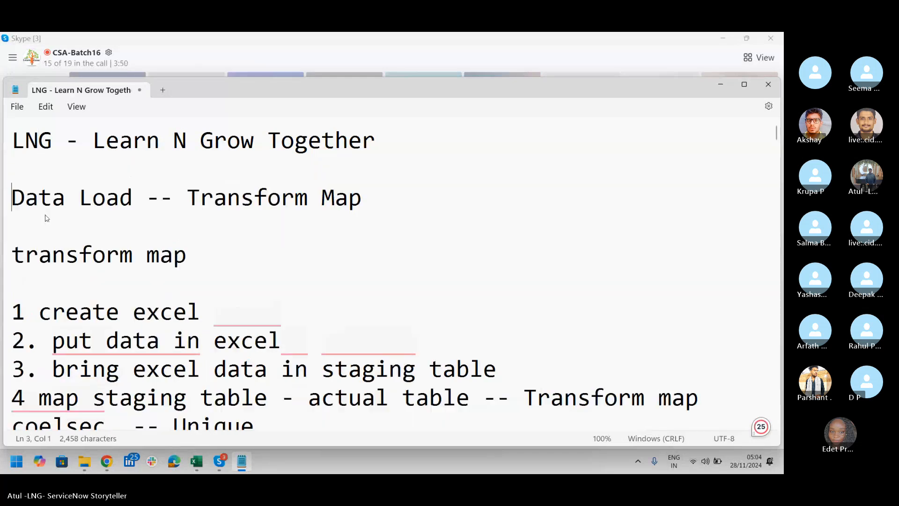
pyautogui.press('Return')
pyautogui.press('Return')
pyautogui.press('Up')
pyautogui.press('Up')
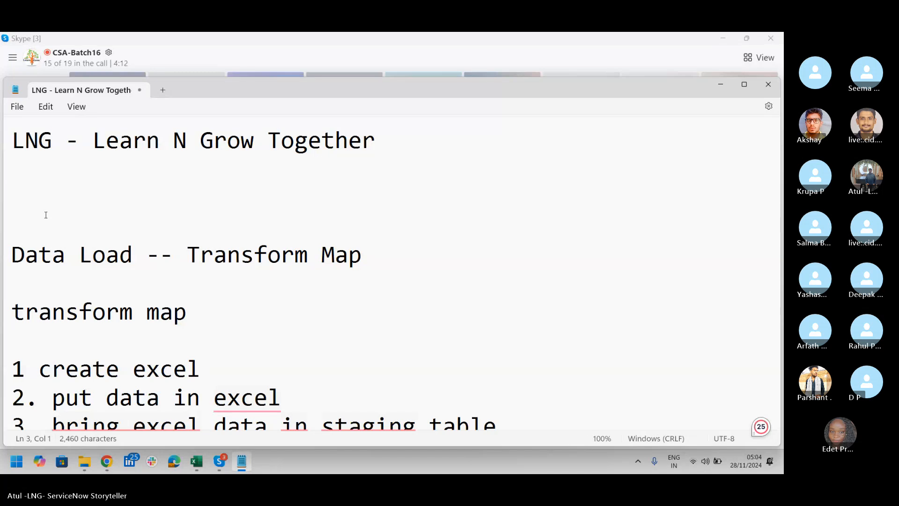
# Add the line "Day 3/4 --> Update set" directly under the heading, followed by a new line
pyautogui.click(46, 216)
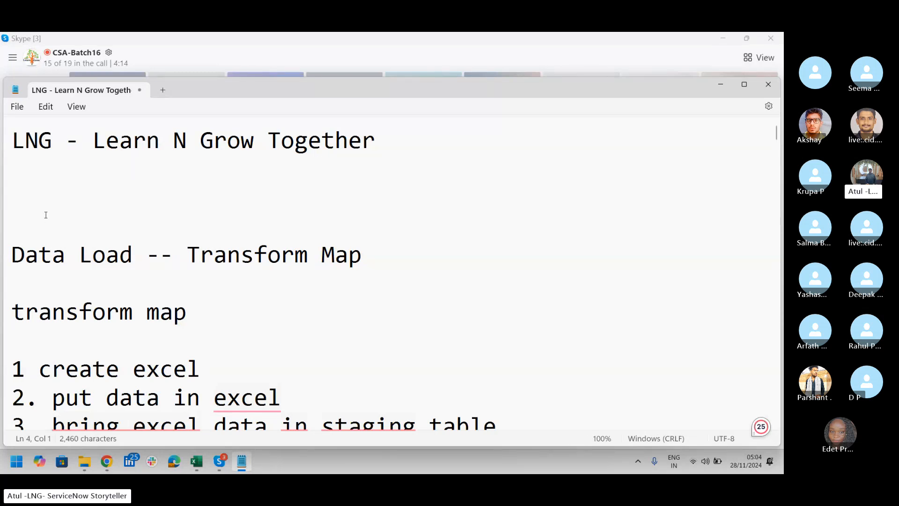
pyautogui.press('Up')
pyautogui.press('Up')
pyautogui.write('Day 3')
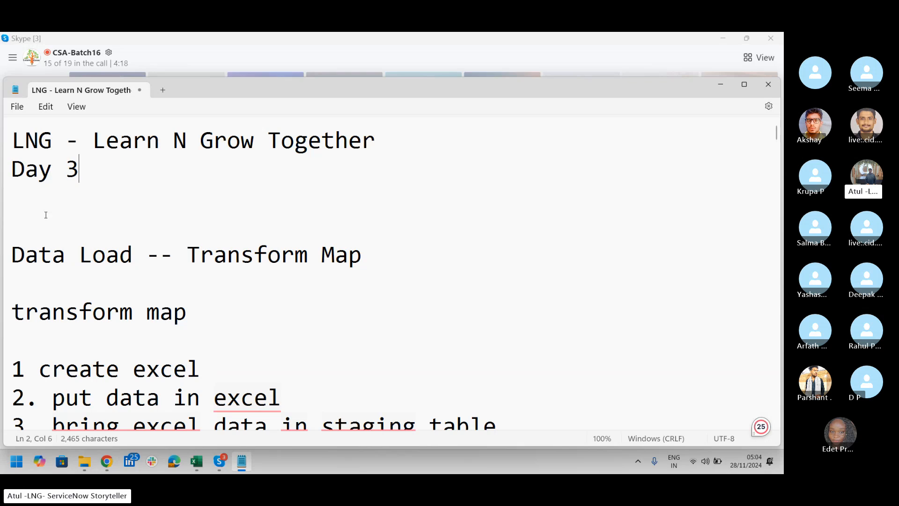
pyautogui.write('/4 --')
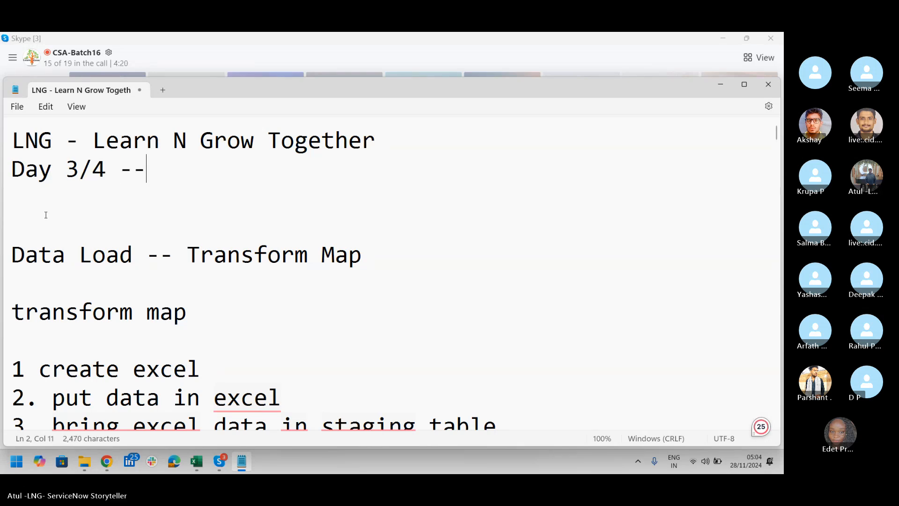
pyautogui.write('> ')
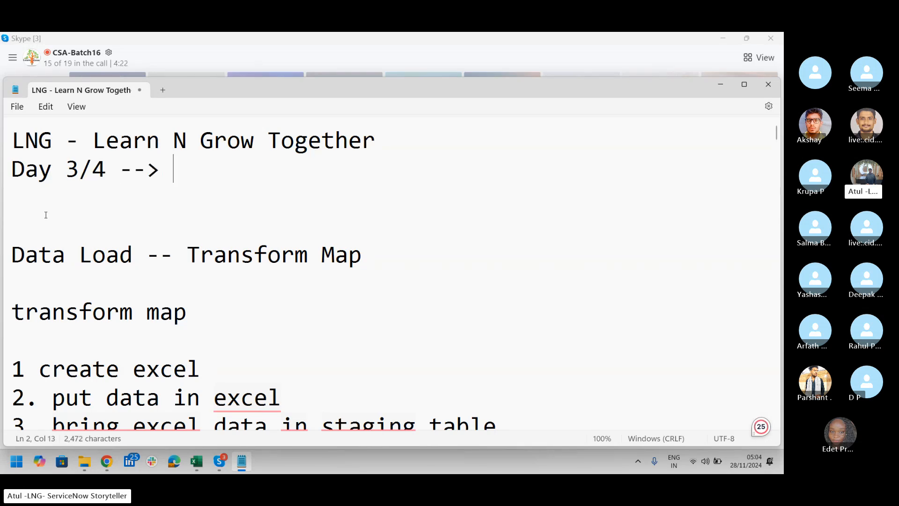
pyautogui.write('Update set')
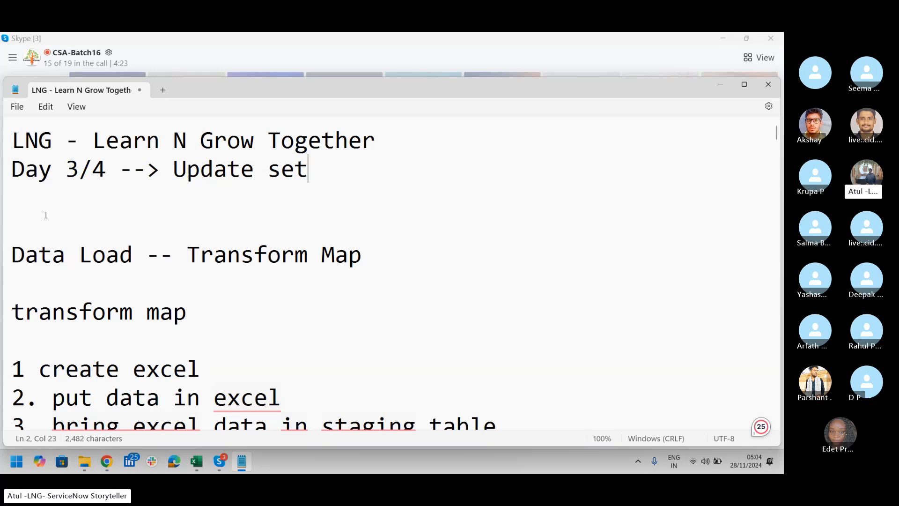
pyautogui.press('Return')
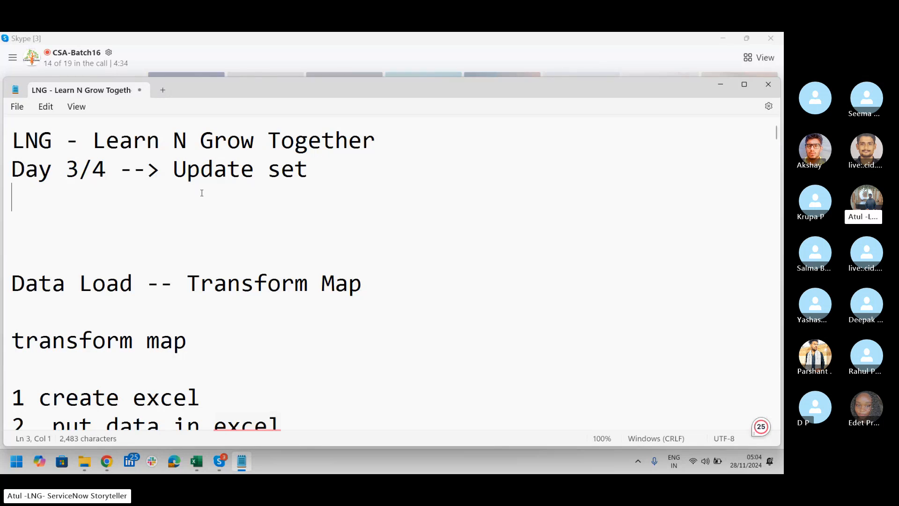
# Append "-- Dev to Prod" to the end of the "Day 3/4 --> Update set" line
pyautogui.click(335, 181)
pyautogui.write('-- Dev')
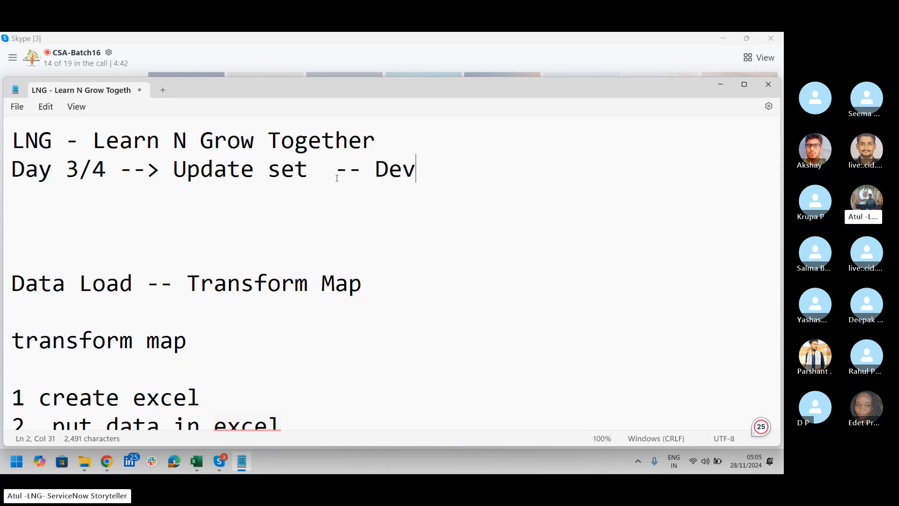
pyautogui.write('to Prod')
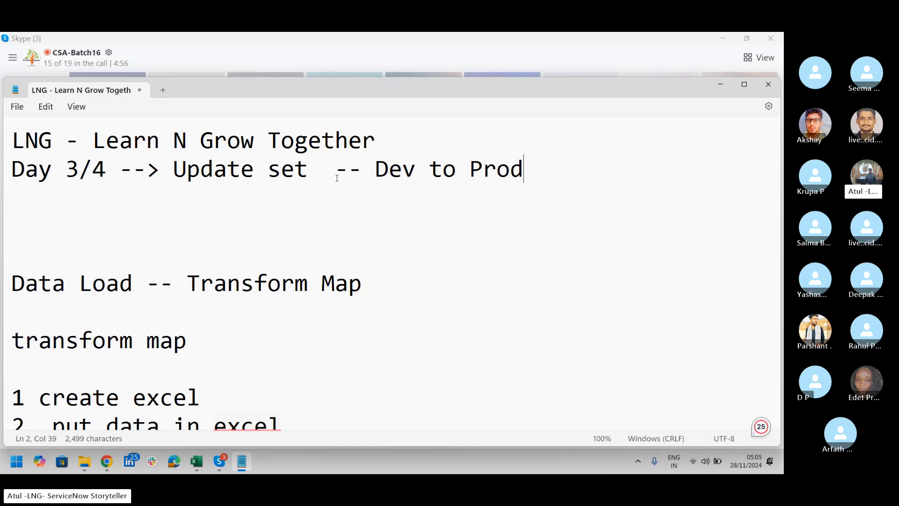
# Add the note "update set -- container" on a new line below the Day 3/4 line
pyautogui.moveTo(308, 176); pyautogui.dragTo(181, 177)
pyautogui.click(562, 173)
pyautogui.press('Return')
pyautogui.write('update ')
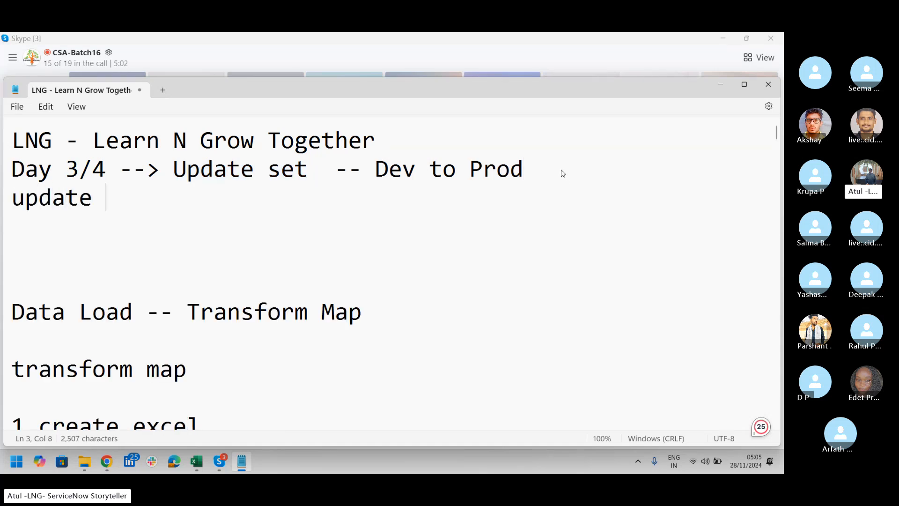
pyautogui.write('s')
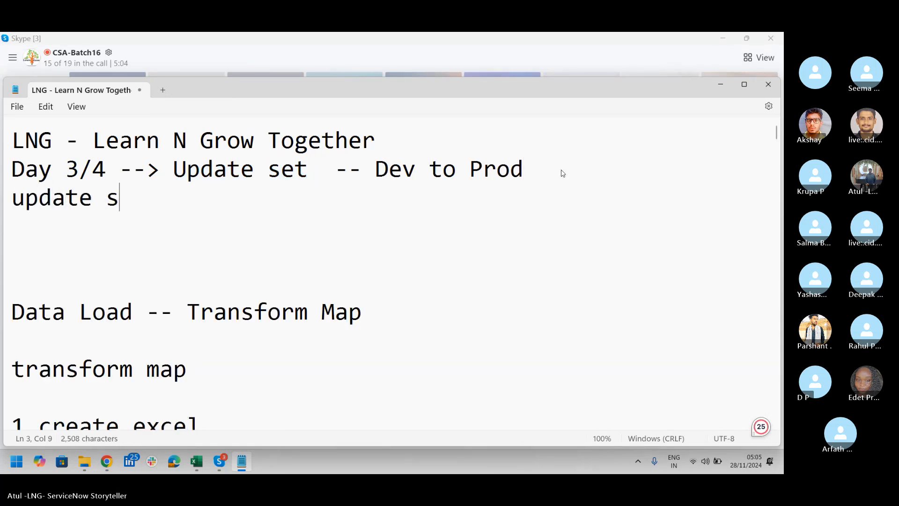
pyautogui.write('et -- ')
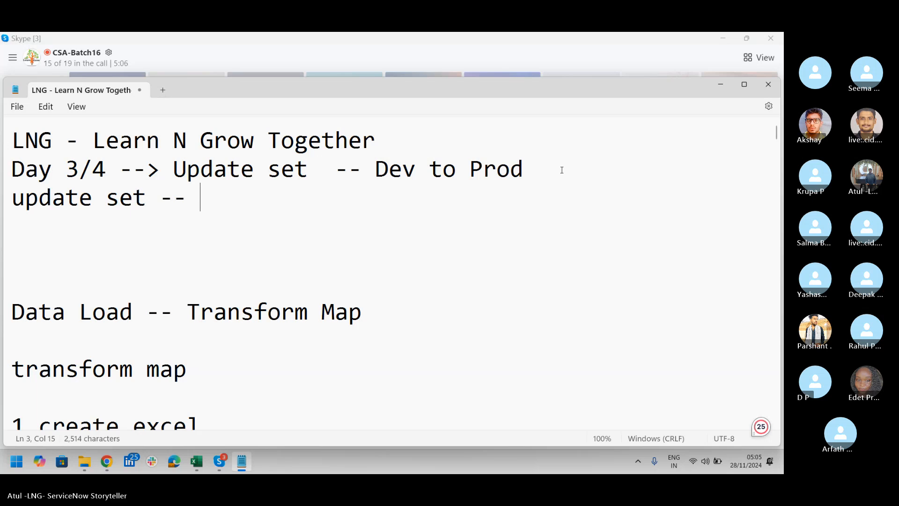
pyautogui.write('container')
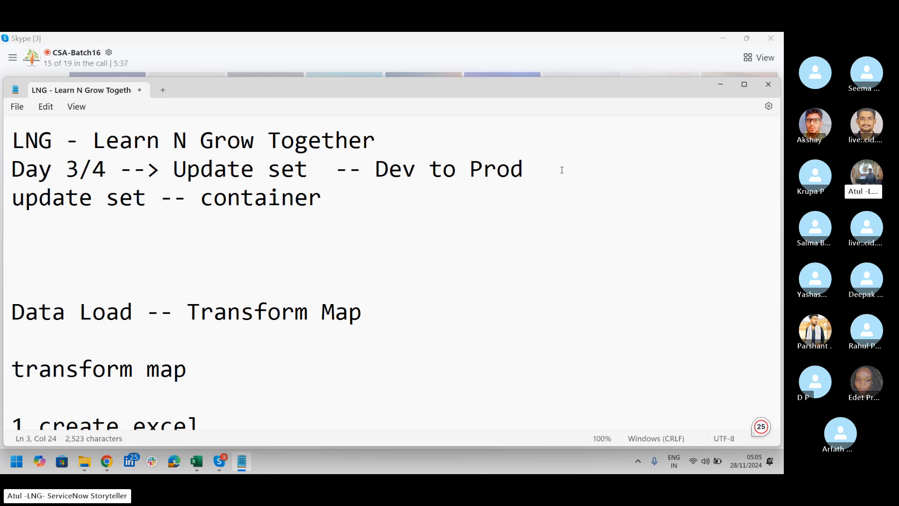
# Switch to Chrome and bring up the LNG ServiceNow instance dev250816
pyautogui.hotkey('alt', 'Tab')
pyautogui.hotkey('alt', 'Tab')
pyautogui.hotkey('alt', 'Tab')
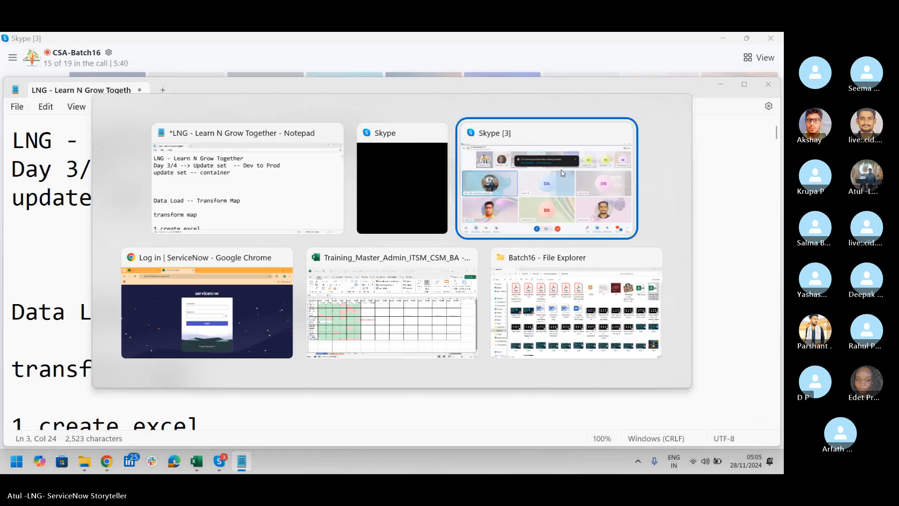
pyautogui.hotkey('alt', 'Tab')
pyautogui.hotkey('alt', 'shift', 'Tab')
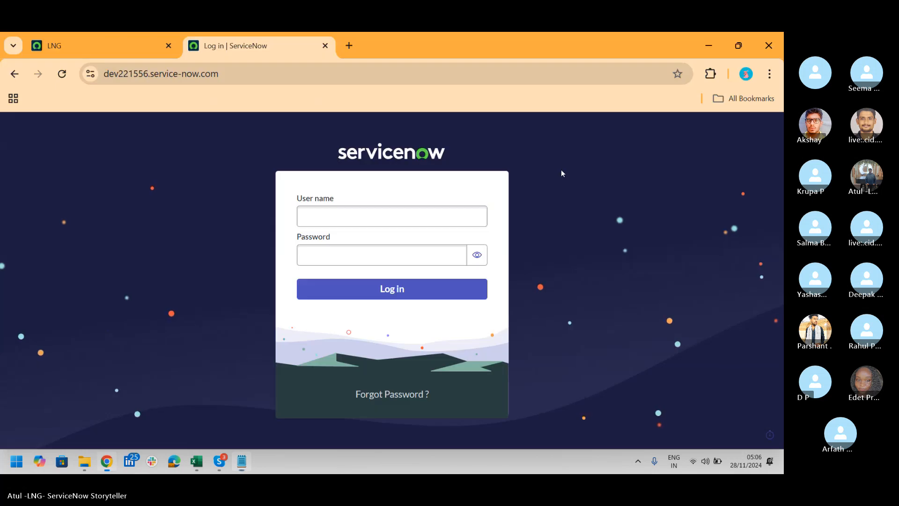
pyautogui.click(76, 46)
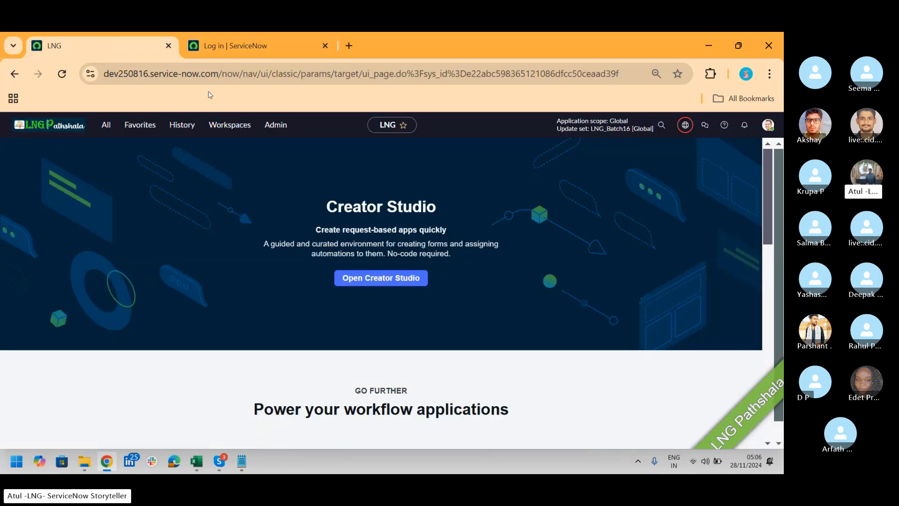
# Log in to the dev221556 ServiceNow instance by entering the account's user name and password
pyautogui.click(266, 46)
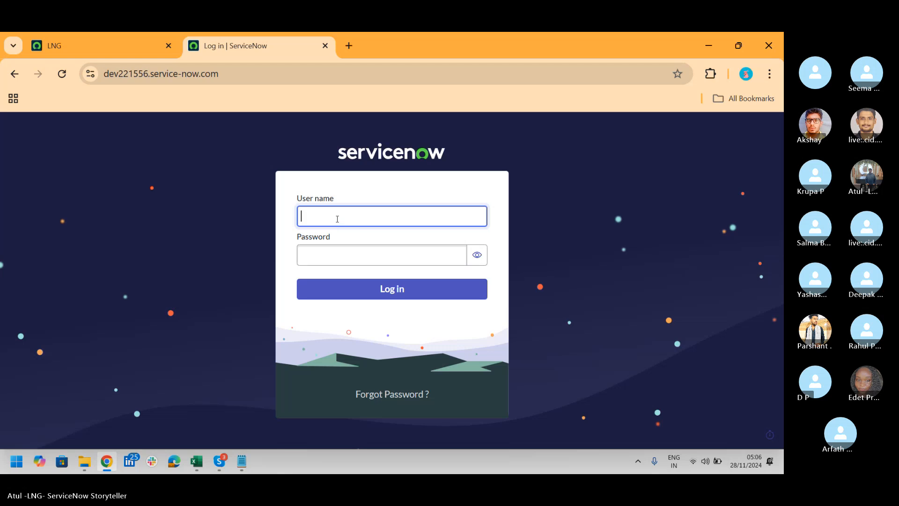
pyautogui.write('At')
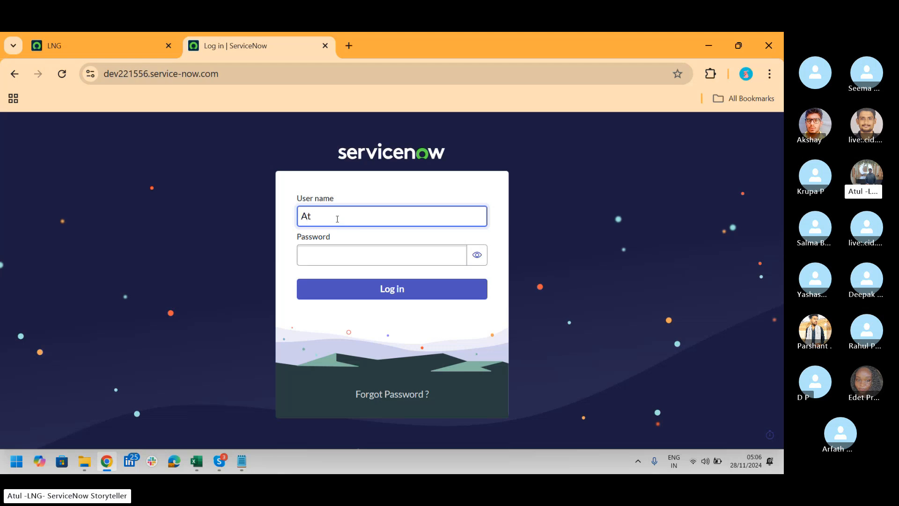
pyautogui.write('ulya')
pyautogui.press('Tab')
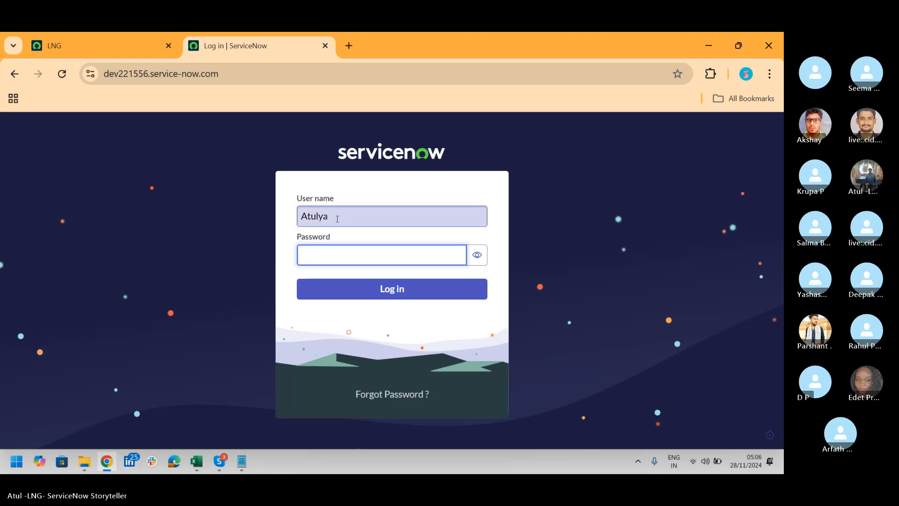
pyautogui.write('*********')
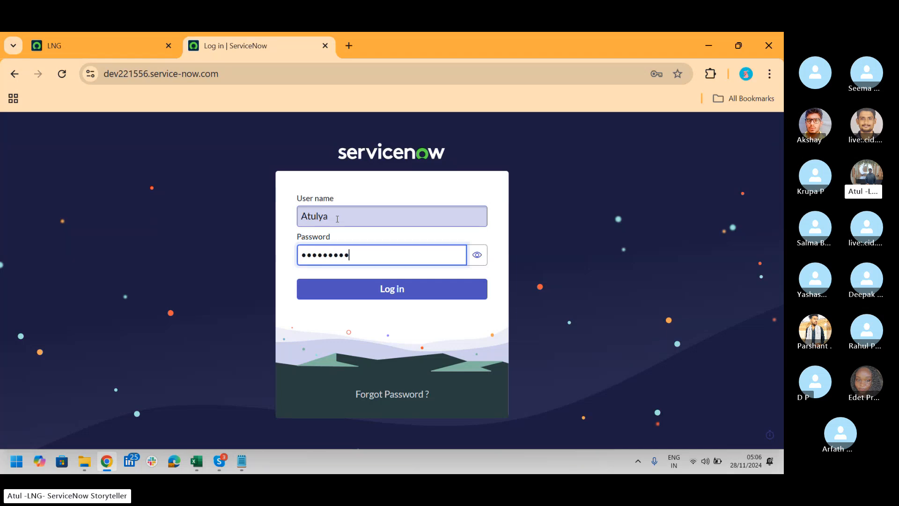
pyautogui.write('**')
pyautogui.press('Return')
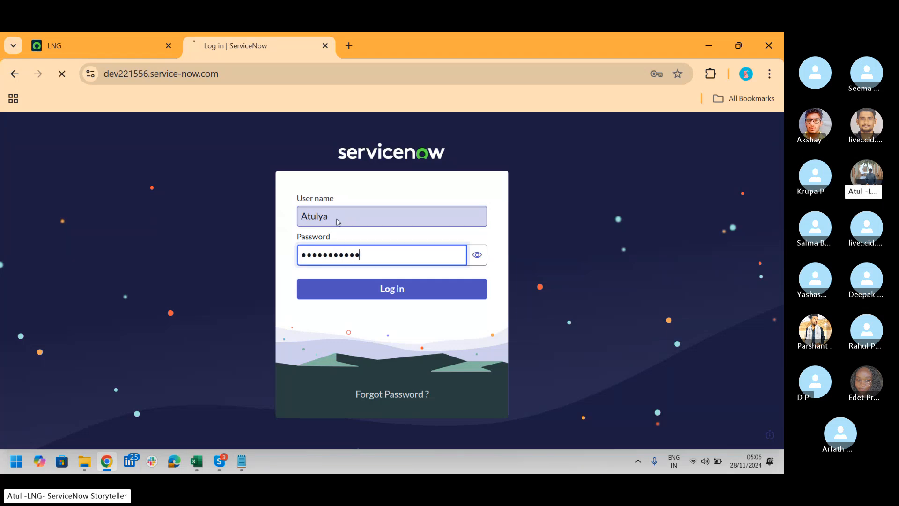
# Return to the LNG instance, filter its full application navigator by "batch" and look through the matching modules
pyautogui.click(116, 43)
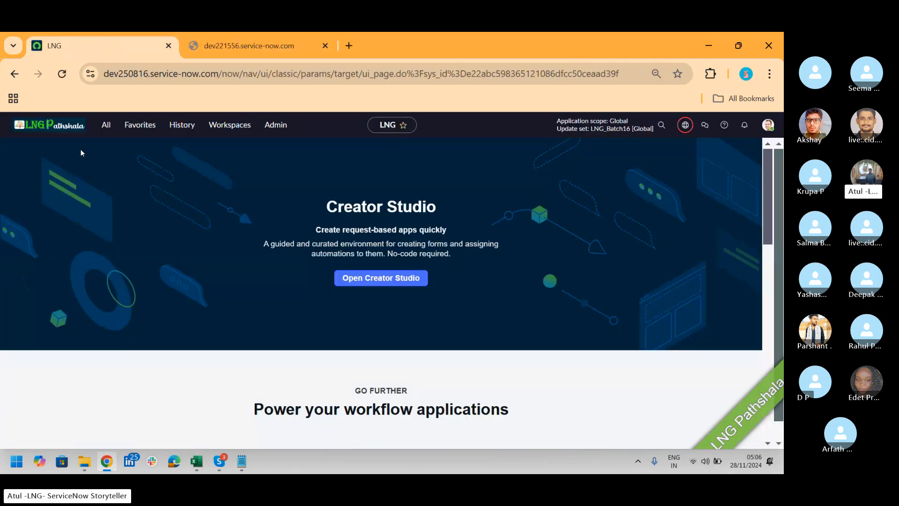
pyautogui.click(106, 126)
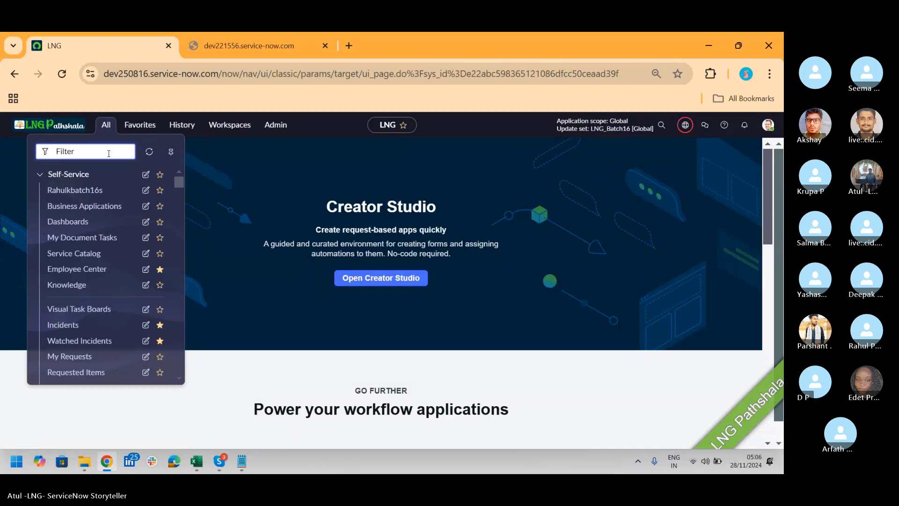
pyautogui.write('ba')
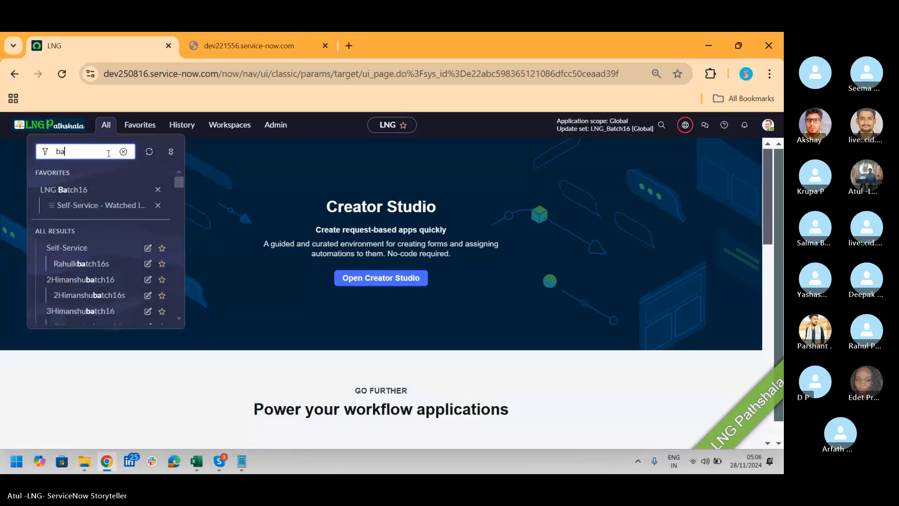
pyautogui.write('tch')
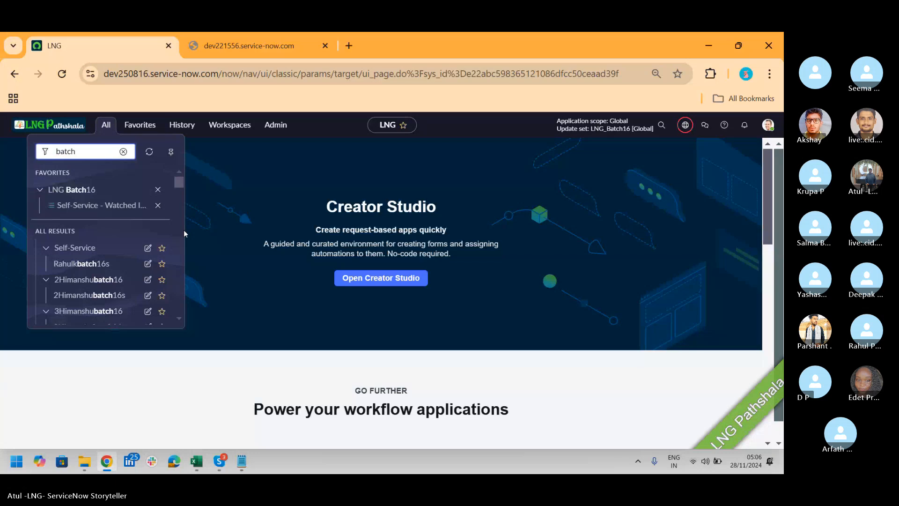
pyautogui.moveTo(180, 184); pyautogui.dragTo(181, 197)
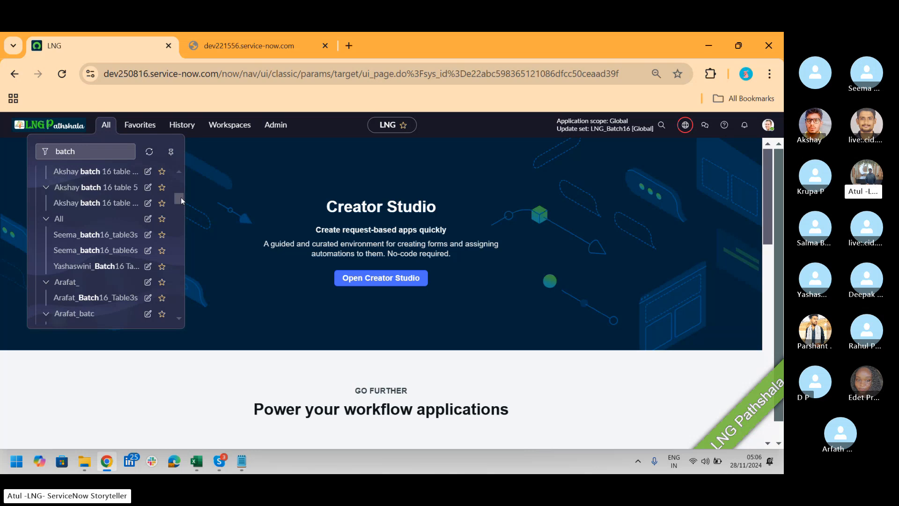
# Filter the application navigator by "update set" instead and open the Local Update Sets list
pyautogui.moveTo(100, 150); pyautogui.dragTo(0, 151)
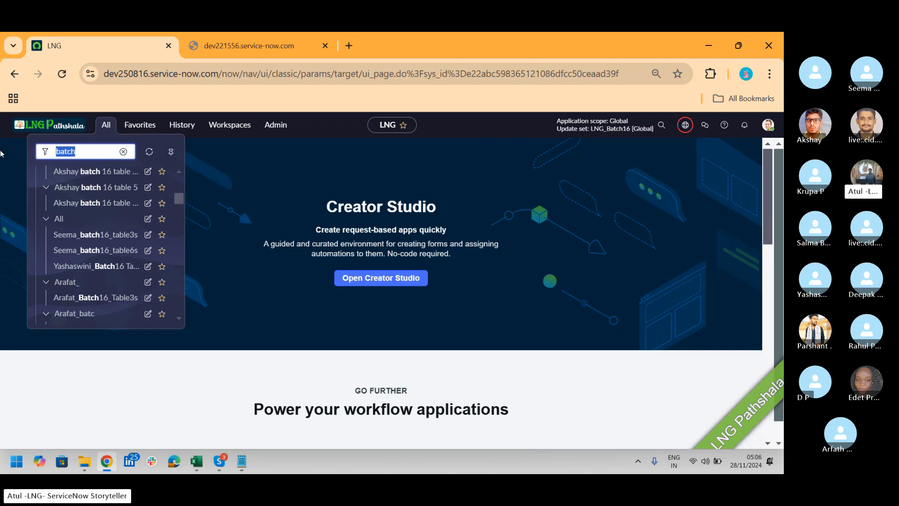
pyautogui.write('update set')
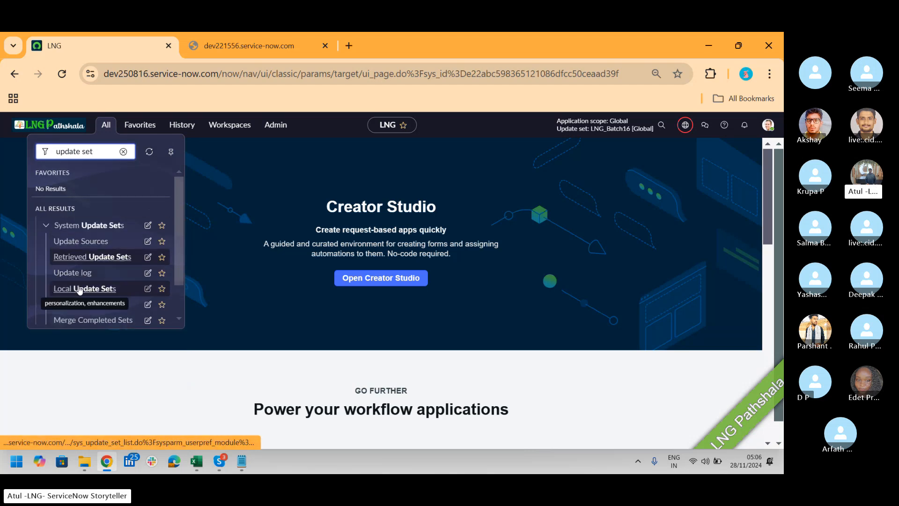
pyautogui.click(79, 289)
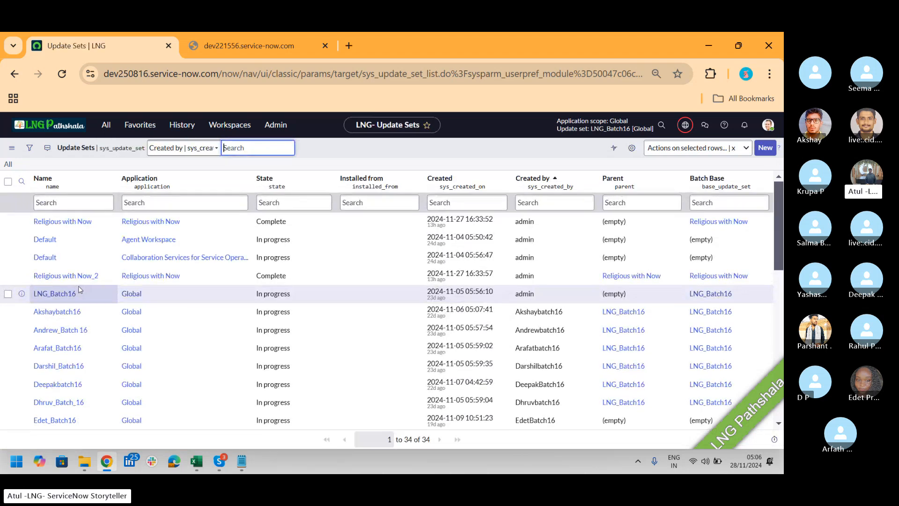
# Open the parent update set LNG_Batch16 from the list and change its state to Complete
pyautogui.click(624, 313)
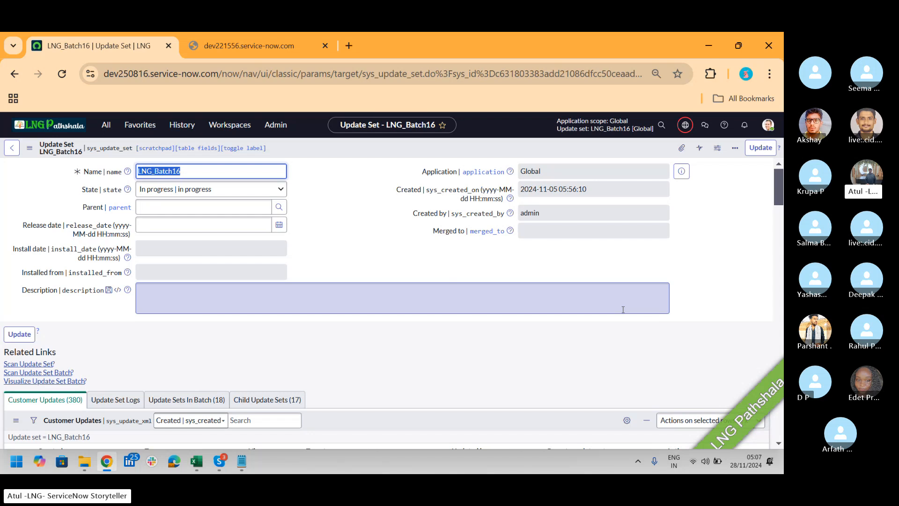
pyautogui.click(277, 190)
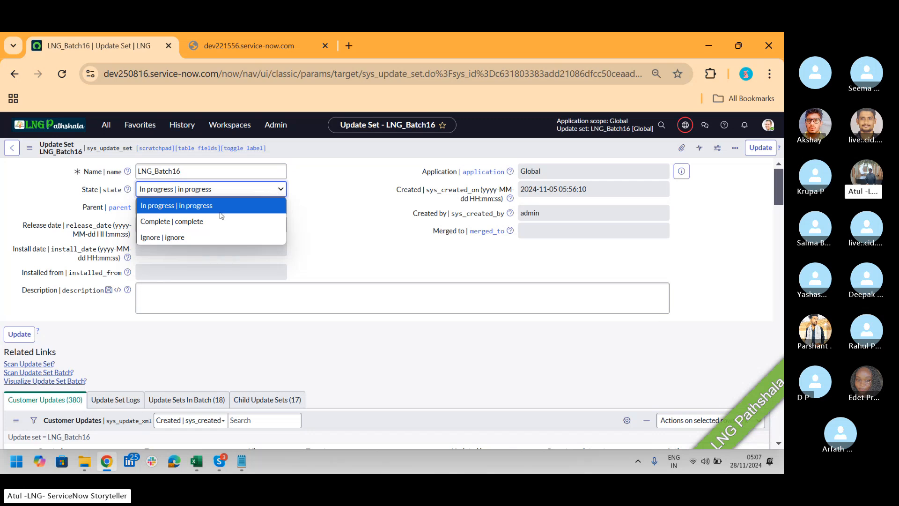
pyautogui.click(215, 225)
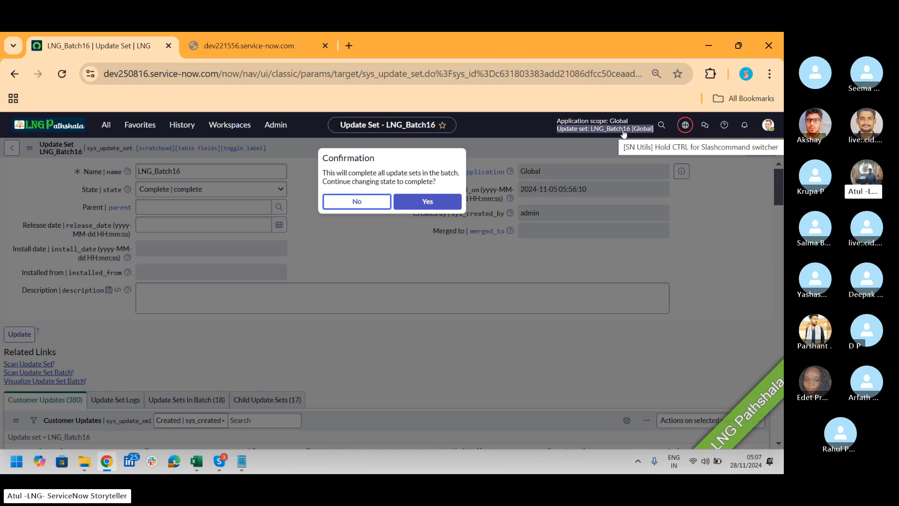
# Switch to the dev221556 instance and reload its login page
pyautogui.click(220, 50)
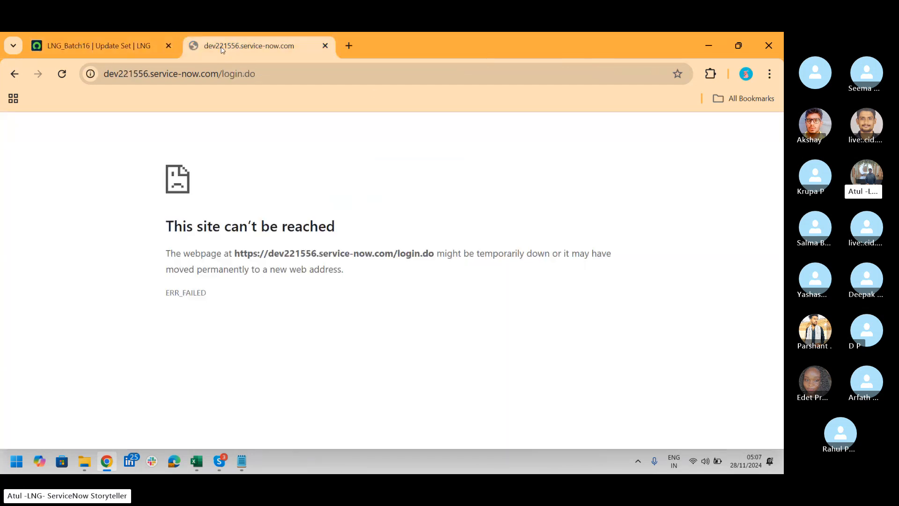
pyautogui.click(195, 82)
pyautogui.press('Return')
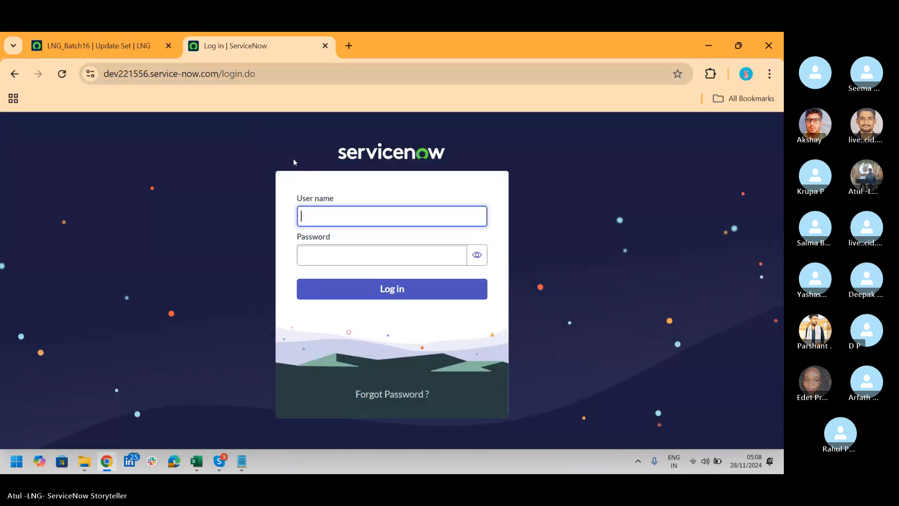
# Return to the LNG_Batch16 form and confirm completing all update sets in the batch
pyautogui.click(92, 39)
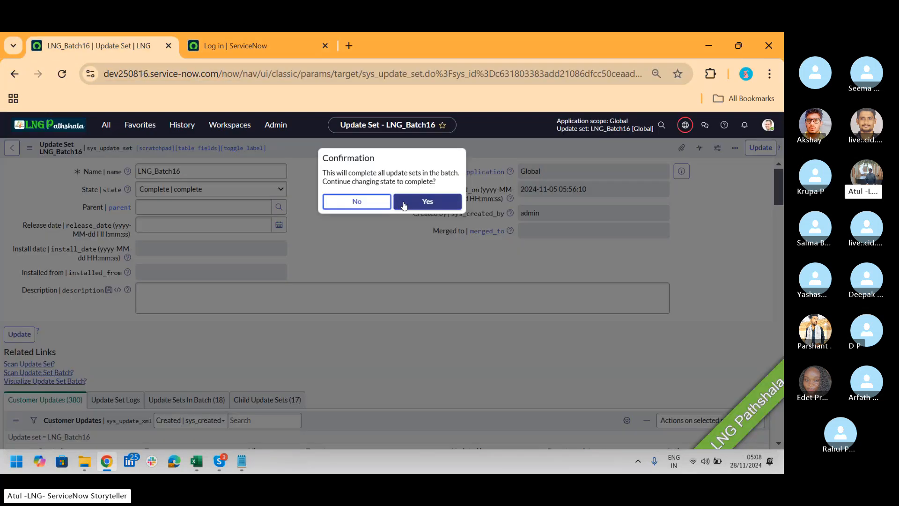
pyautogui.click(435, 206)
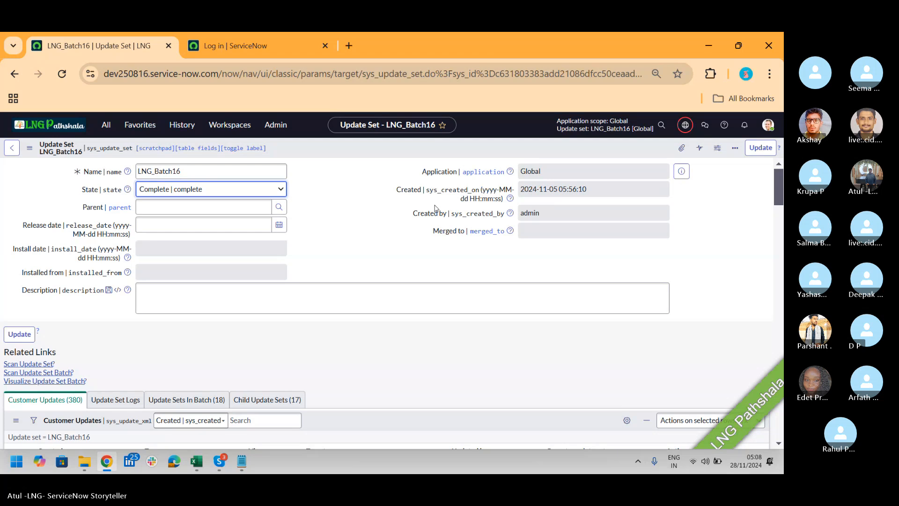
pyautogui.rightClick(337, 148)
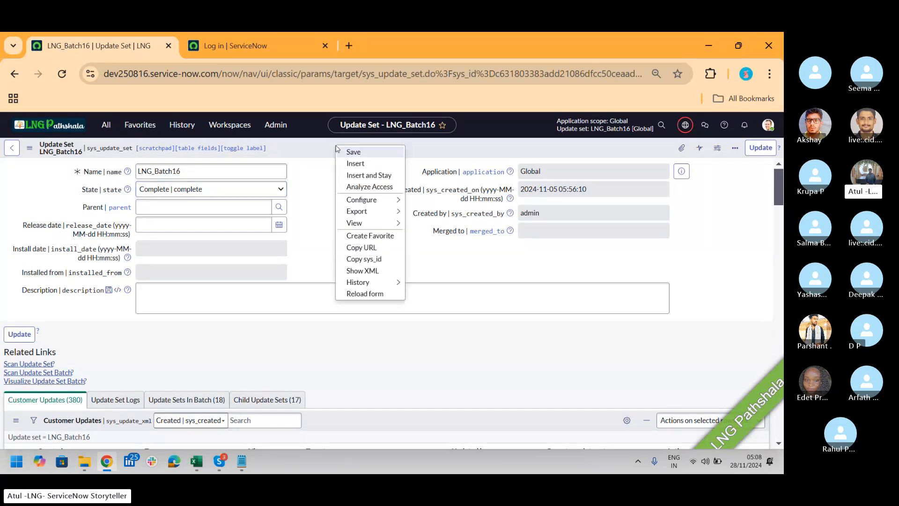
pyautogui.click(365, 293)
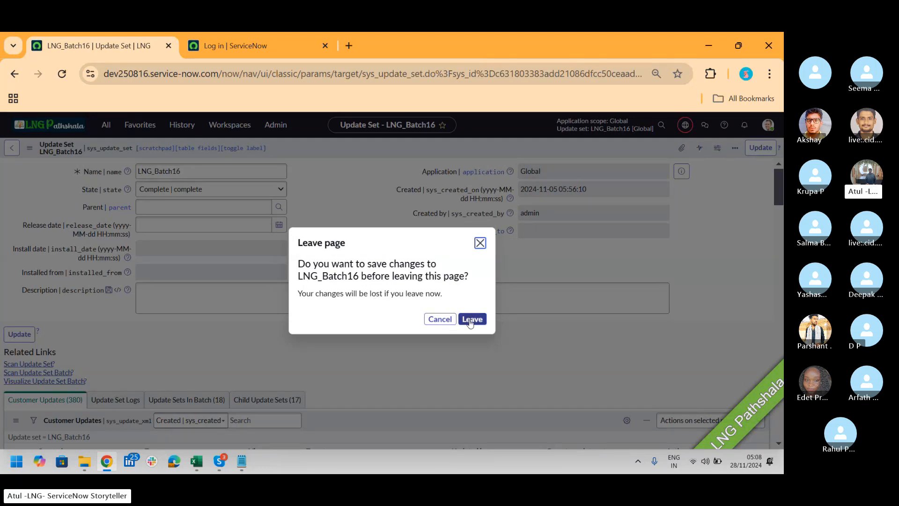
pyautogui.click(441, 319)
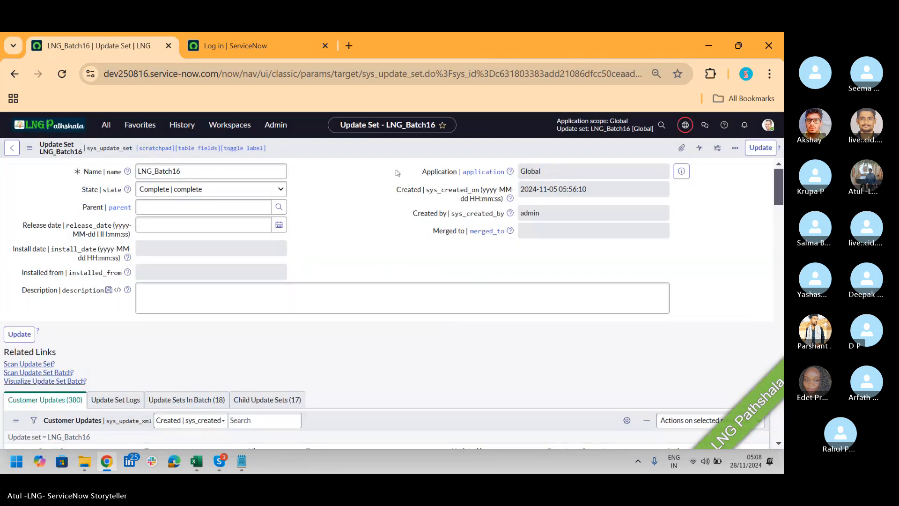
# Keep Complete selected as the state of LNG_Batch16 and save the record
pyautogui.click(192, 190)
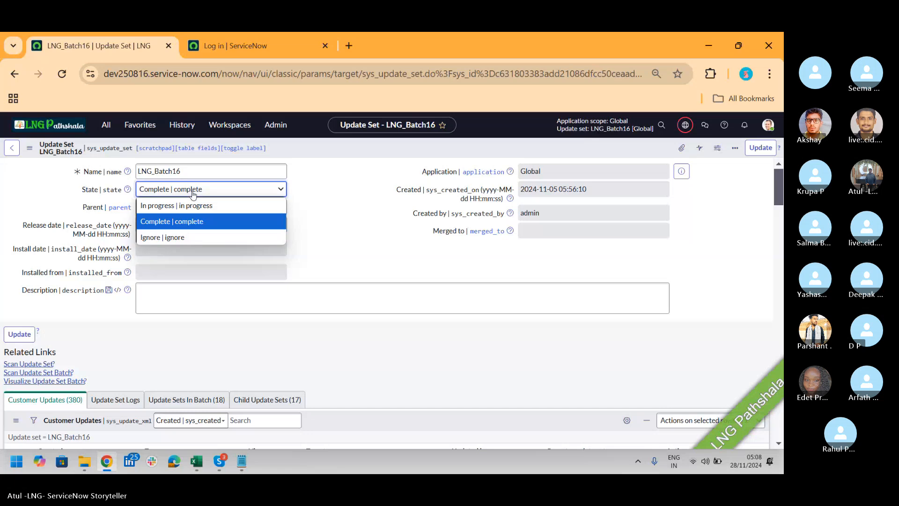
pyautogui.click(191, 222)
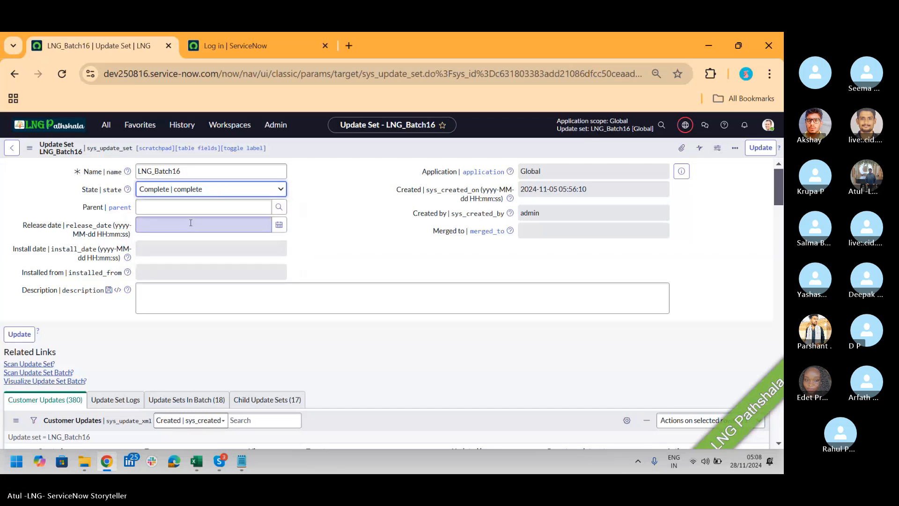
pyautogui.rightClick(331, 147)
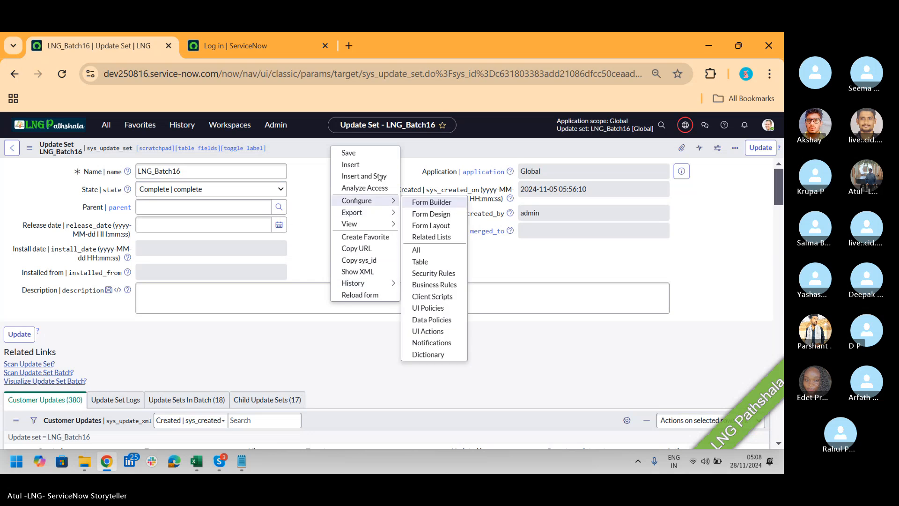
pyautogui.click(351, 153)
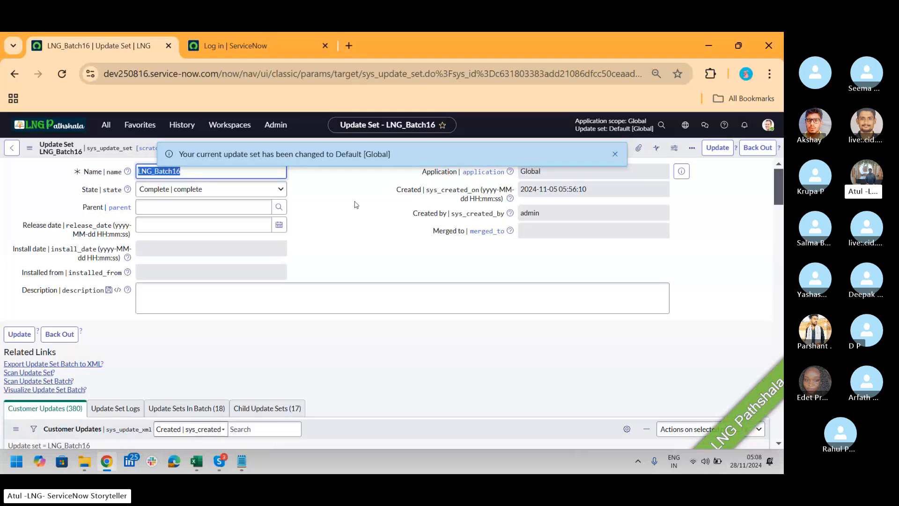
# Read the notice about the current update set and review the Update Sets In Batch related list of LNG_Batch16
pyautogui.click(194, 156)
pyautogui.moveTo(187, 155); pyautogui.dragTo(348, 163)
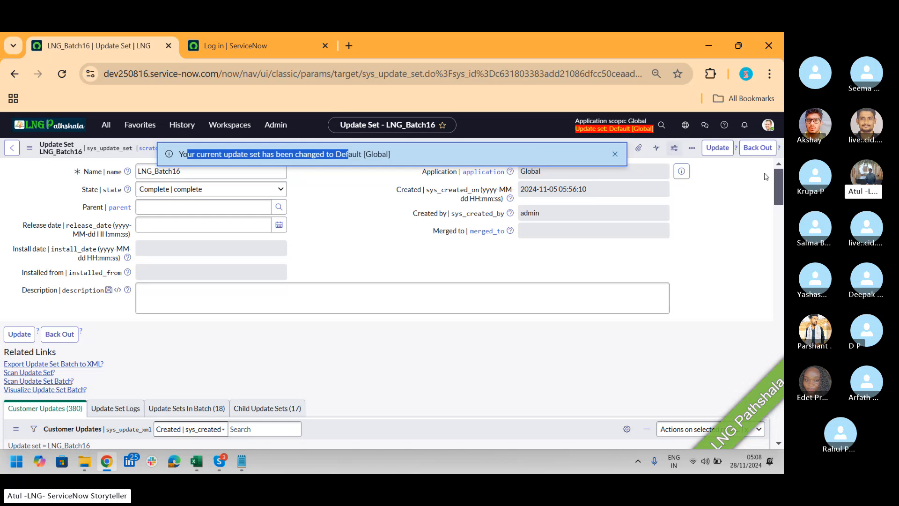
pyautogui.scroll(-4, 198, 231)
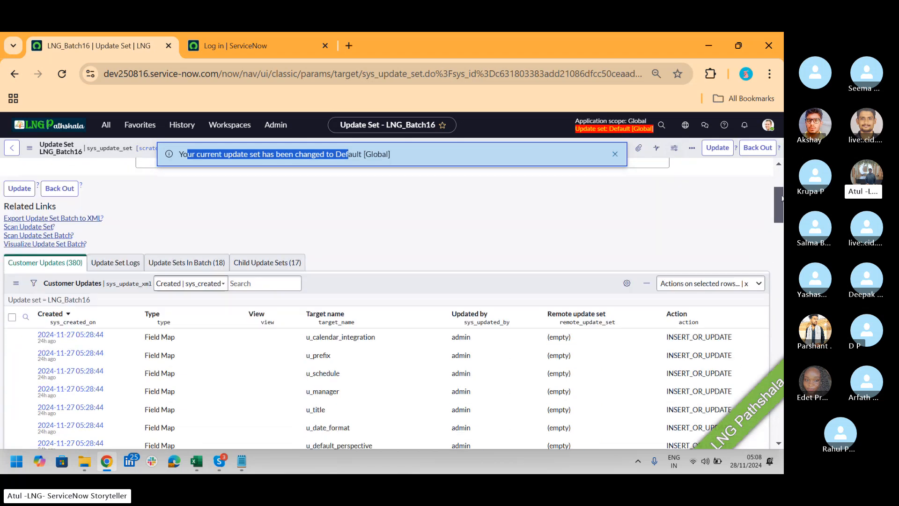
pyautogui.click(198, 229)
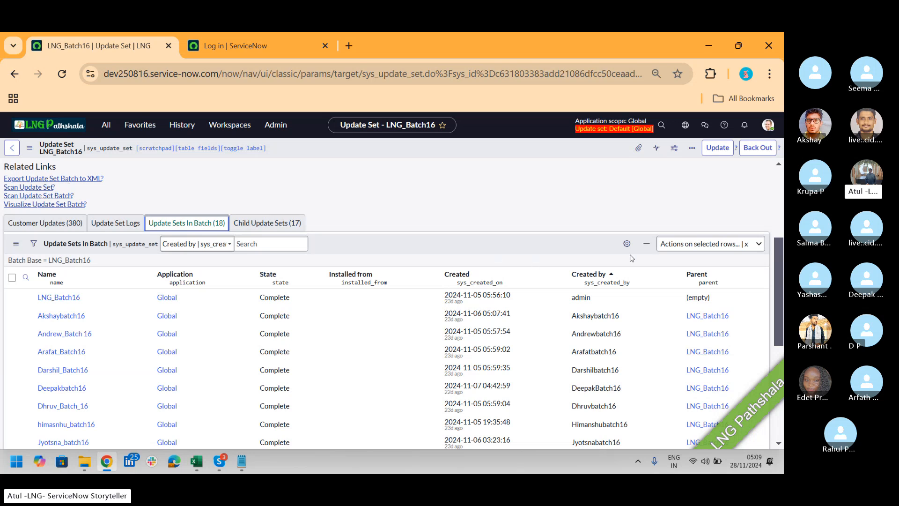
pyautogui.moveTo(780, 306); pyautogui.dragTo(771, 217)
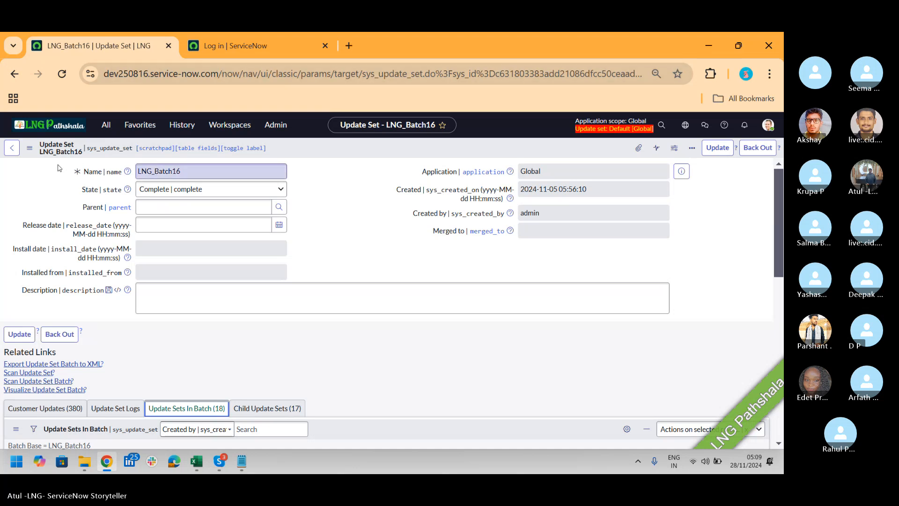
# Log in to the dev221556 instance by entering the account's user name and password
pyautogui.click(240, 49)
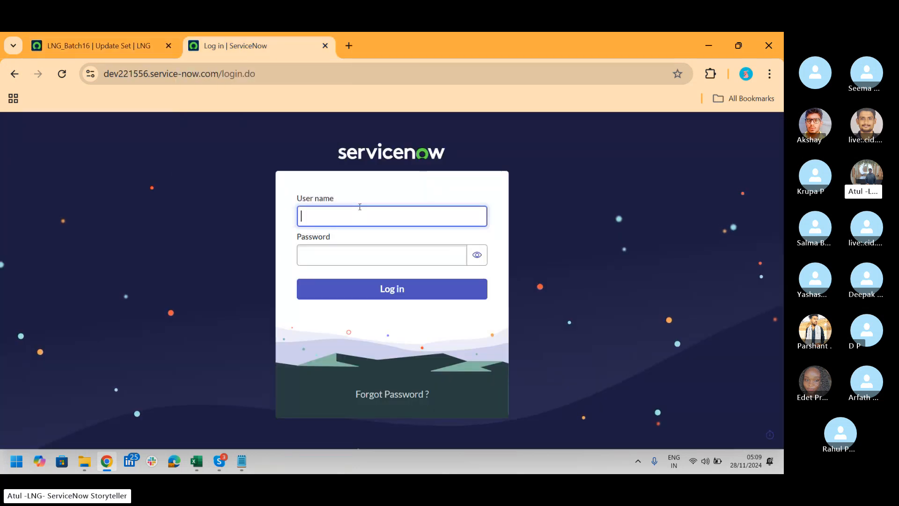
pyautogui.write('Atulya')
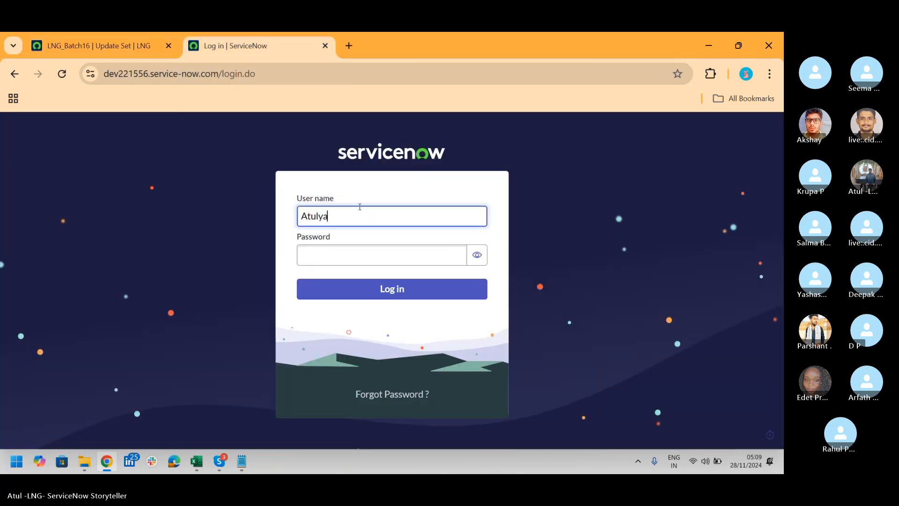
pyautogui.press('Tab')
pyautogui.write('•••••••')
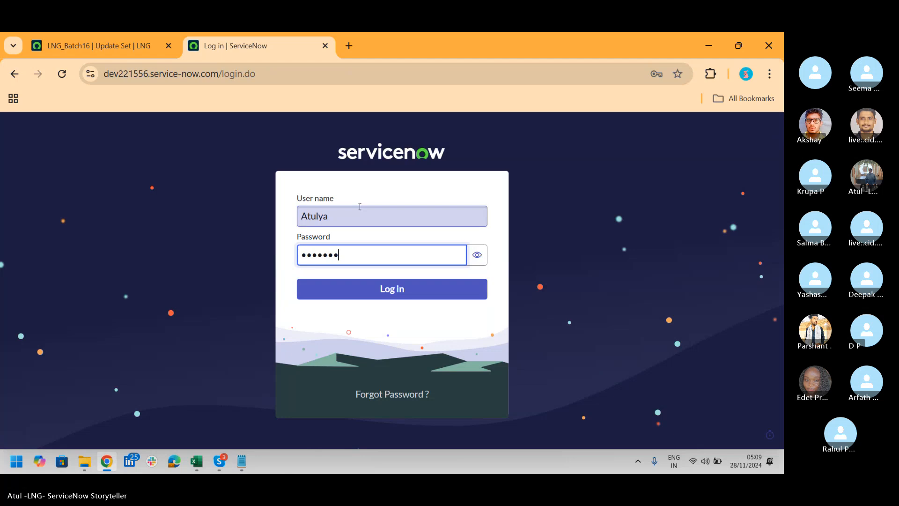
pyautogui.write('••••')
pyautogui.press('Return')
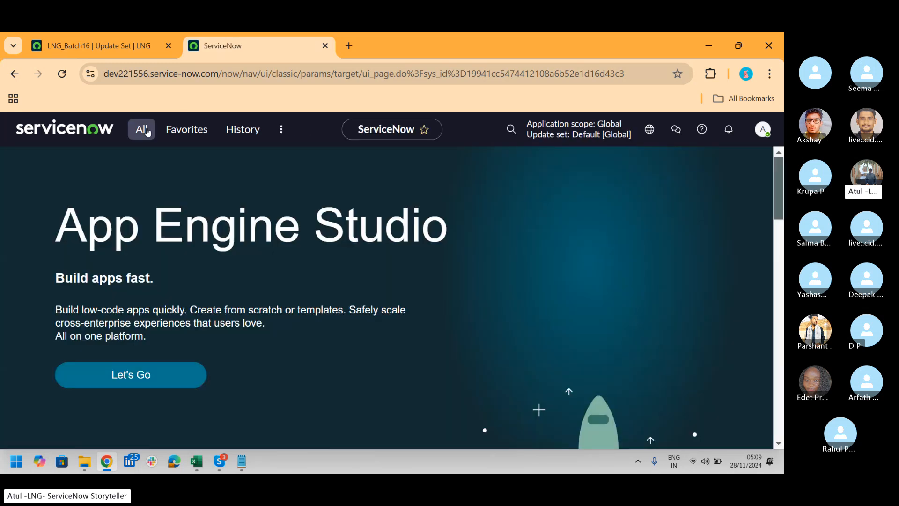
# Filter the dev221556 application navigator by "retr" and open the Retrieved Update Sets list
pyautogui.click(147, 132)
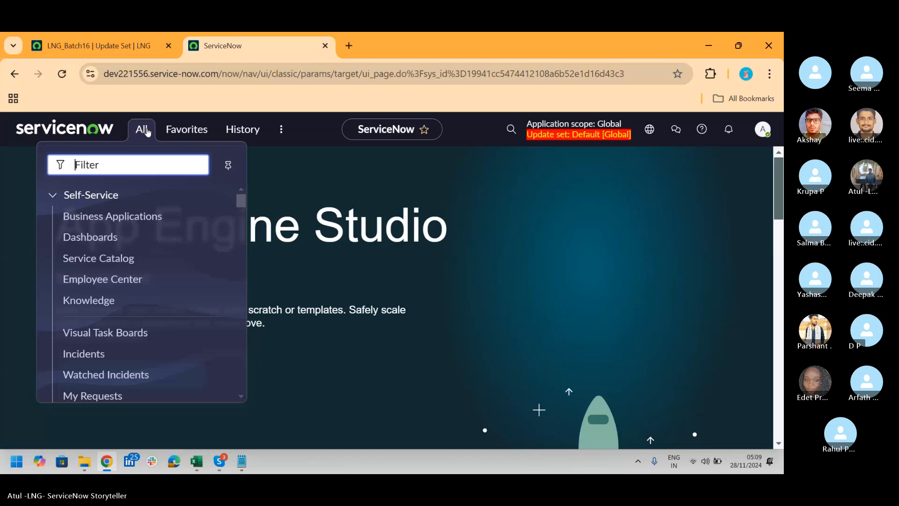
pyautogui.write('retr')
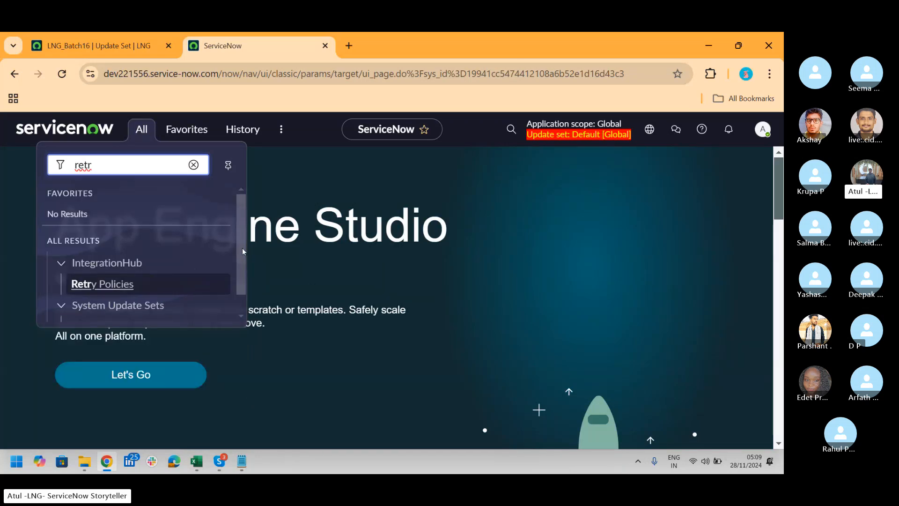
pyautogui.moveTo(243, 248); pyautogui.dragTo(240, 283)
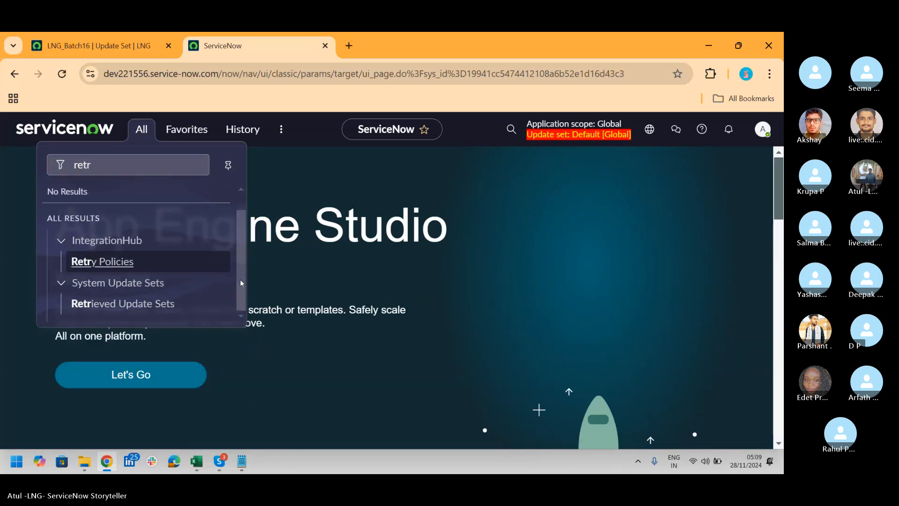
pyautogui.click(132, 304)
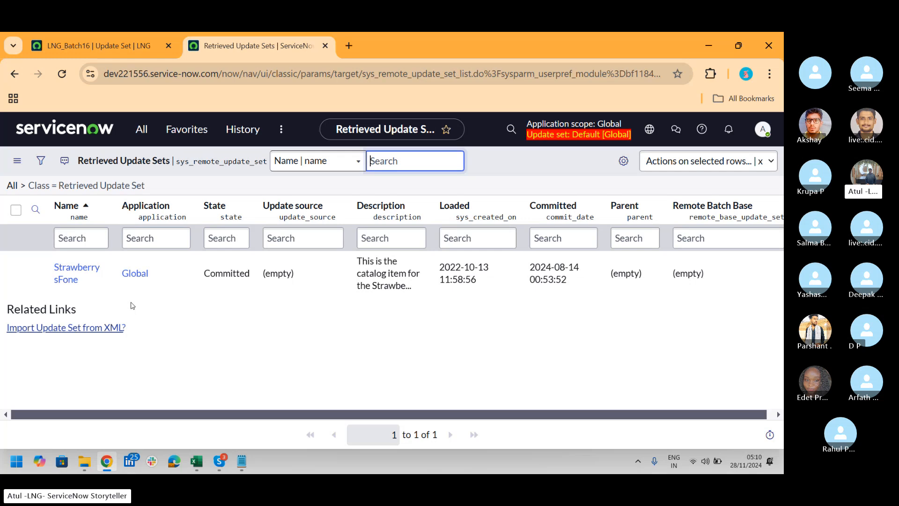
# Filter the application navigator by "update set" and open Update Sources
pyautogui.click(141, 129)
pyautogui.write('up')
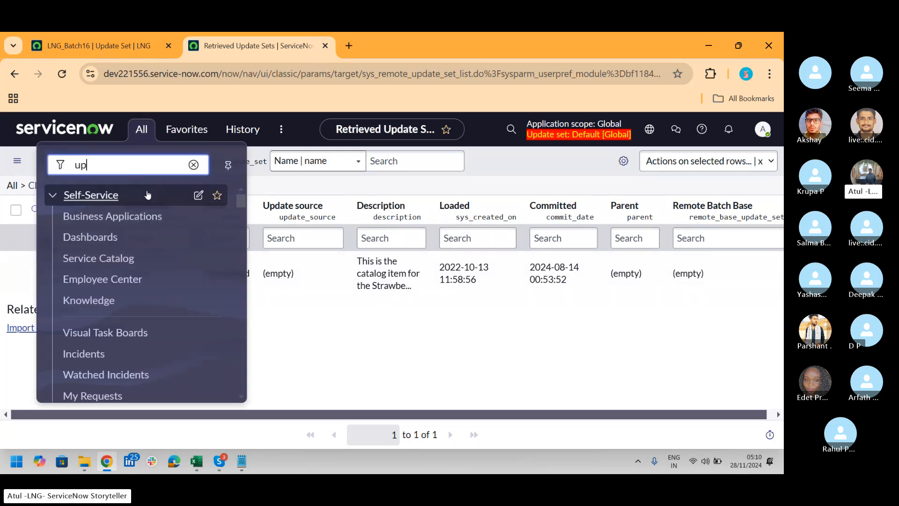
pyautogui.write('date set')
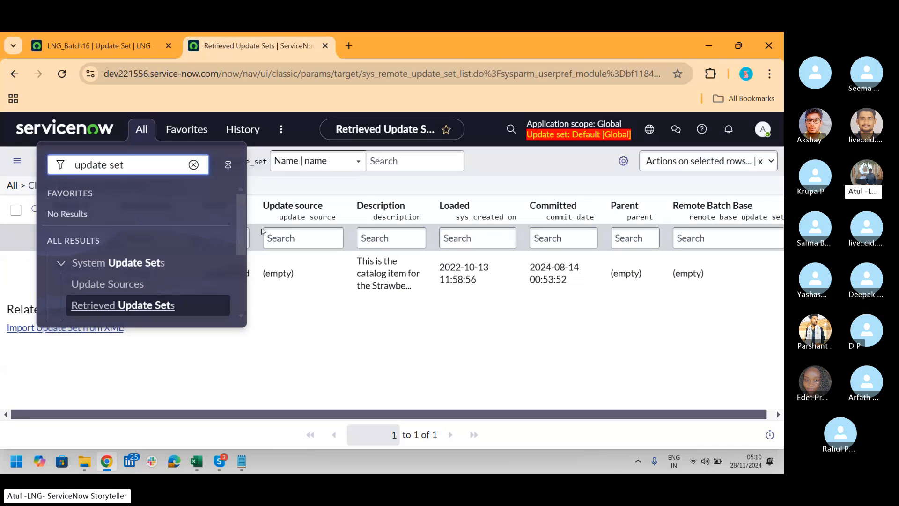
pyautogui.click(112, 285)
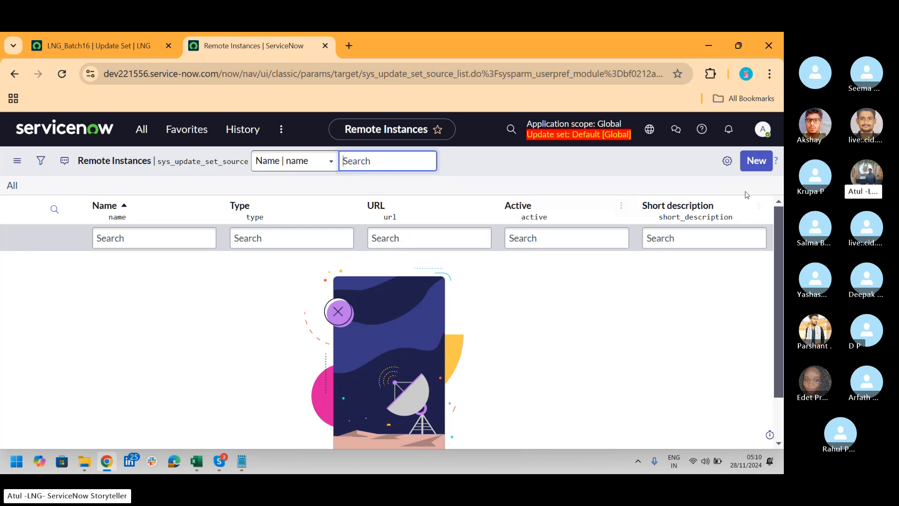
# Create a new remote instance record and name it "LNG Dev250816"
pyautogui.click(762, 166)
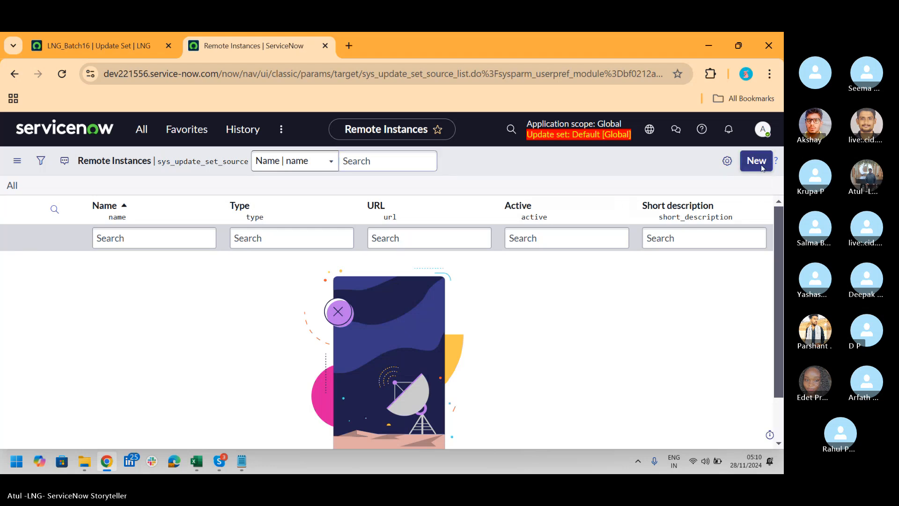
pyautogui.click(761, 165)
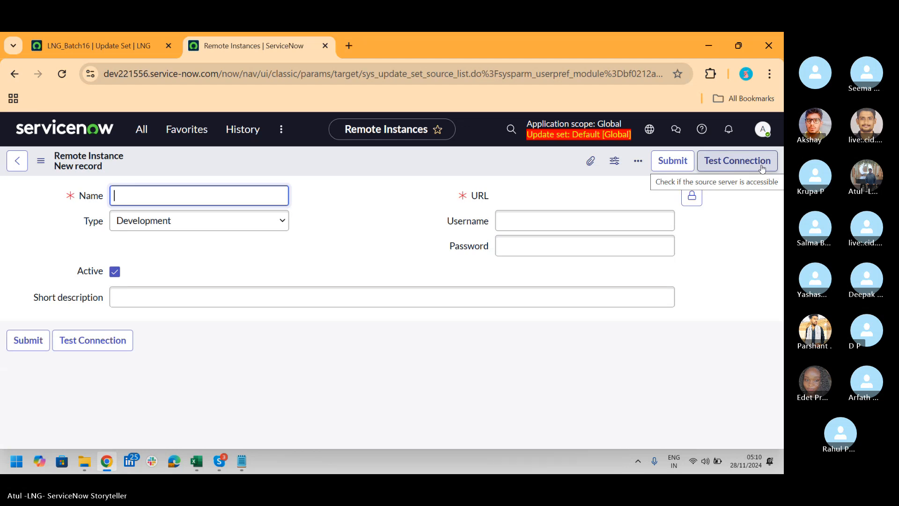
pyautogui.write('A')
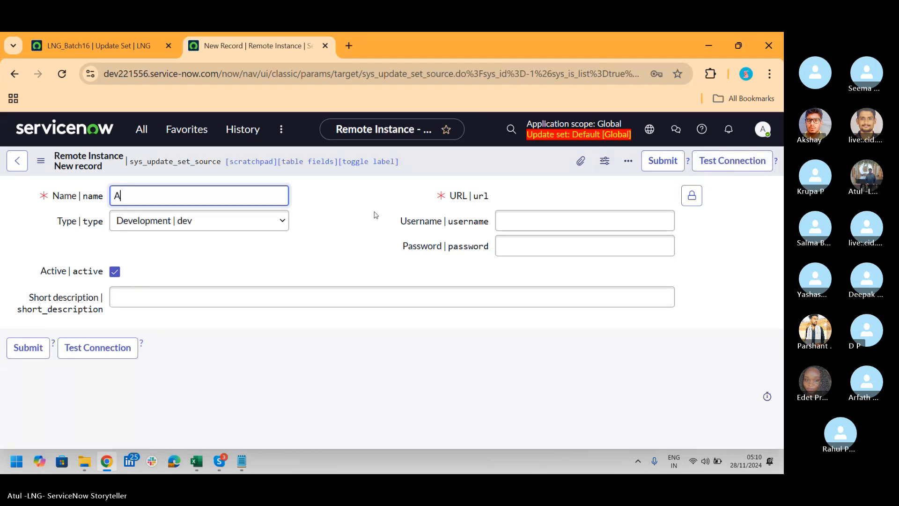
pyautogui.write('tul-LN')
pyautogui.press('BackSpace')
pyautogui.press('BackSpace')
pyautogui.press('BackSpace')
pyautogui.press('BackSpace')
pyautogui.press('BackSpace')
pyautogui.press('BackSpace')
pyautogui.press('BackSpace')
pyautogui.write('L')
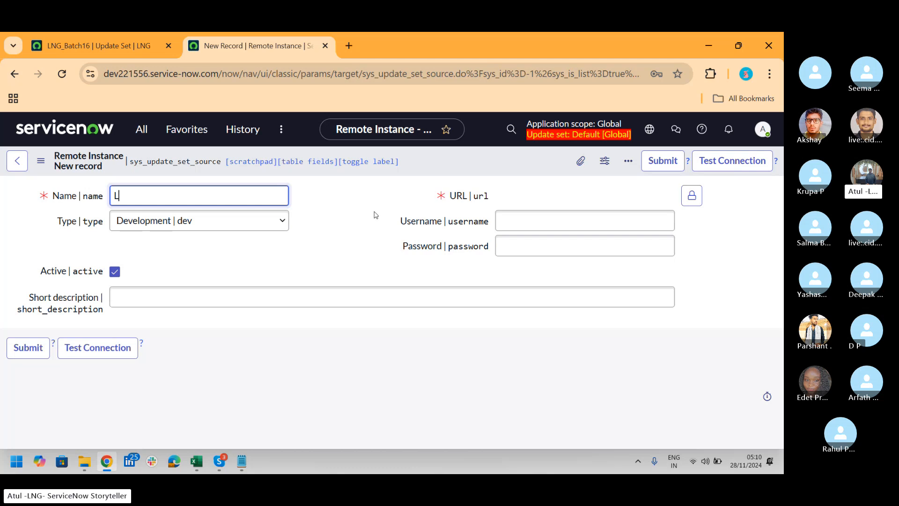
pyautogui.write('NG Dev')
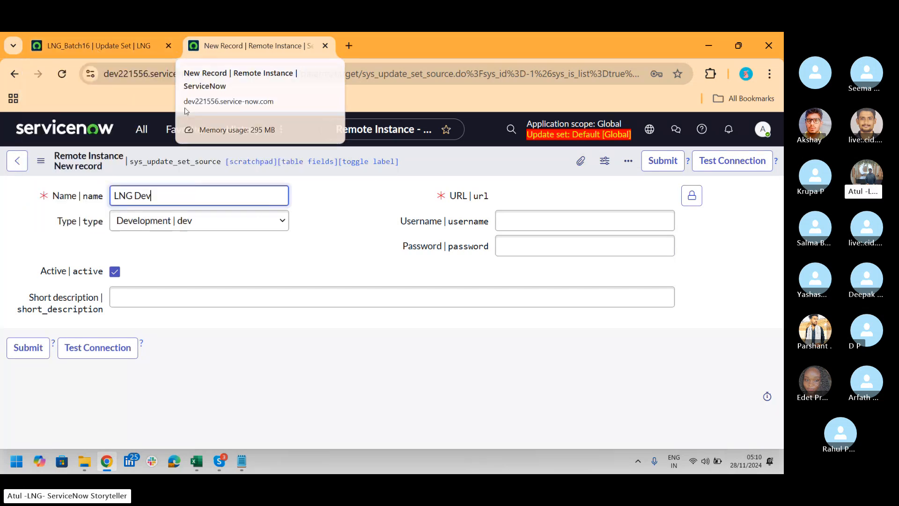
pyautogui.write('250816')
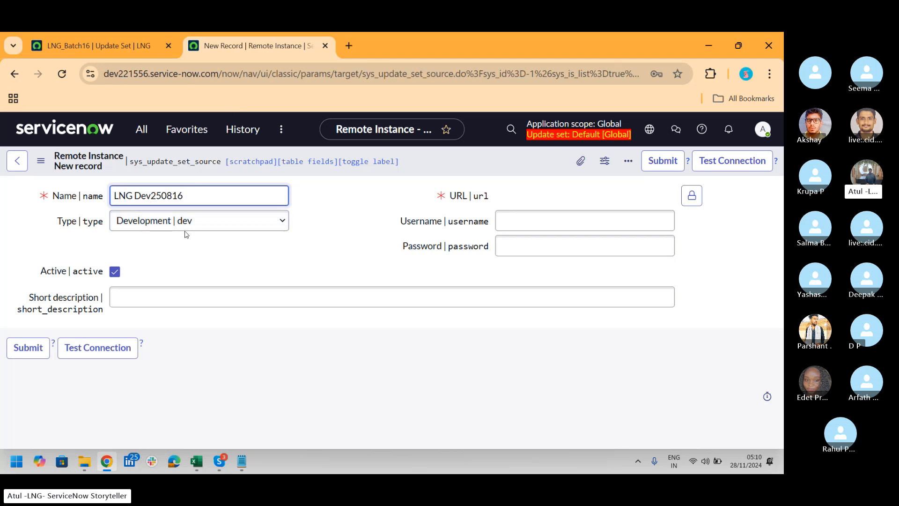
pyautogui.click(106, 49)
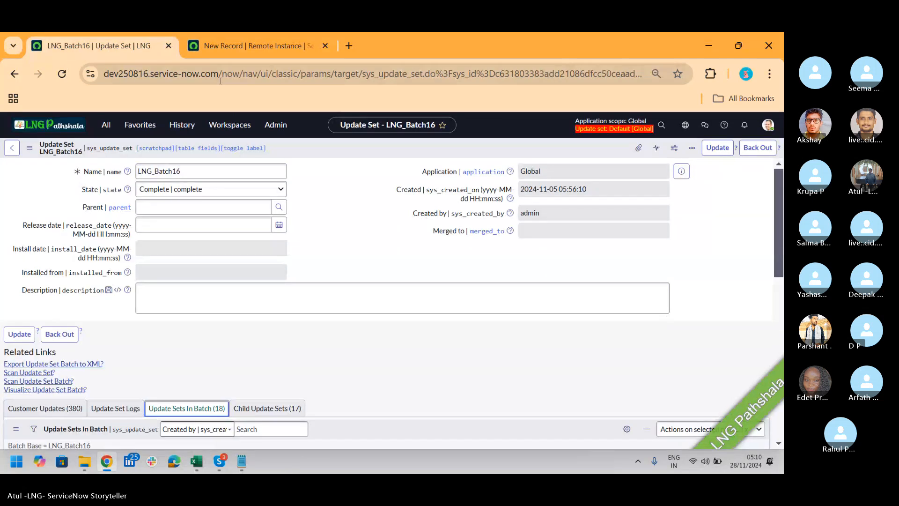
pyautogui.moveTo(220, 75); pyautogui.dragTo(79, 83)
pyautogui.hotkey('ctrl', 'c')
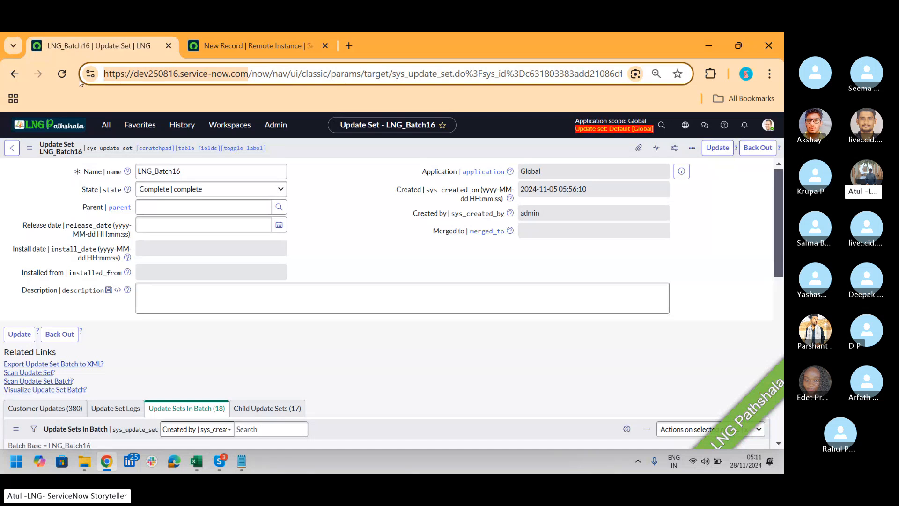
pyautogui.click(231, 45)
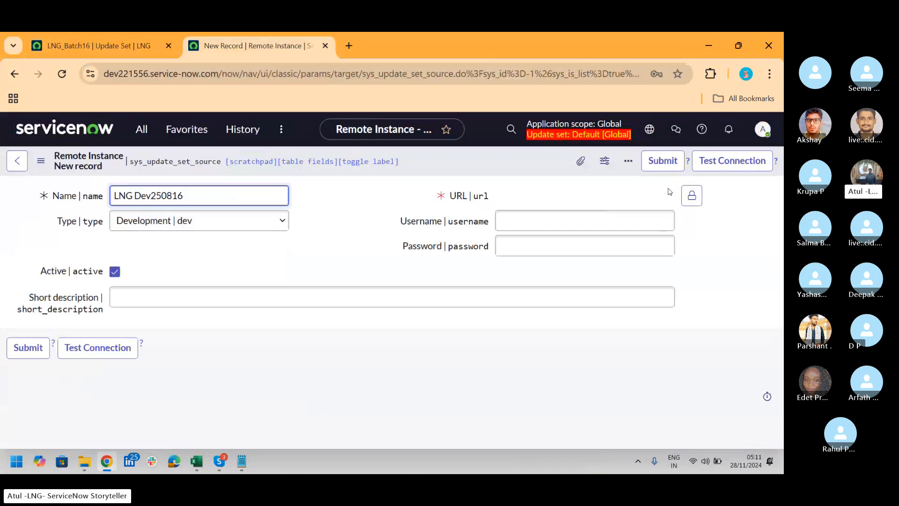
pyautogui.click(692, 197)
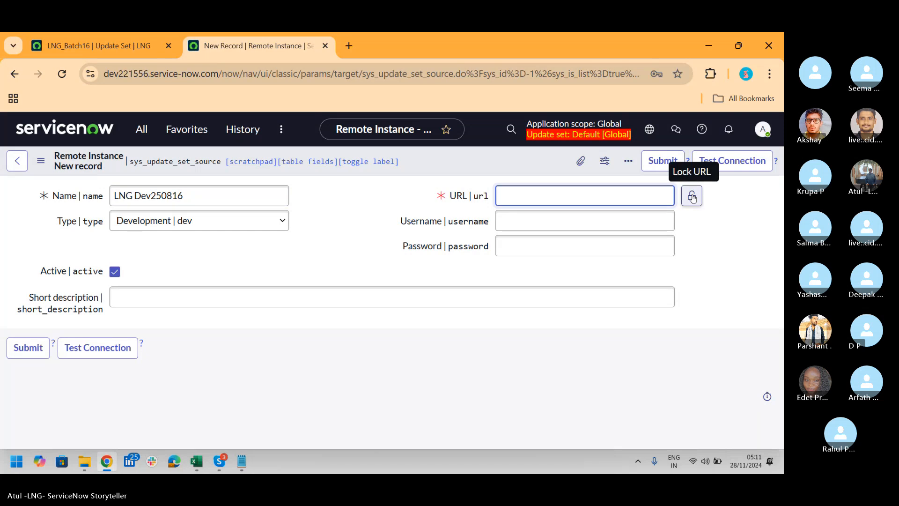
pyautogui.hotkey('ctrl', 'v')
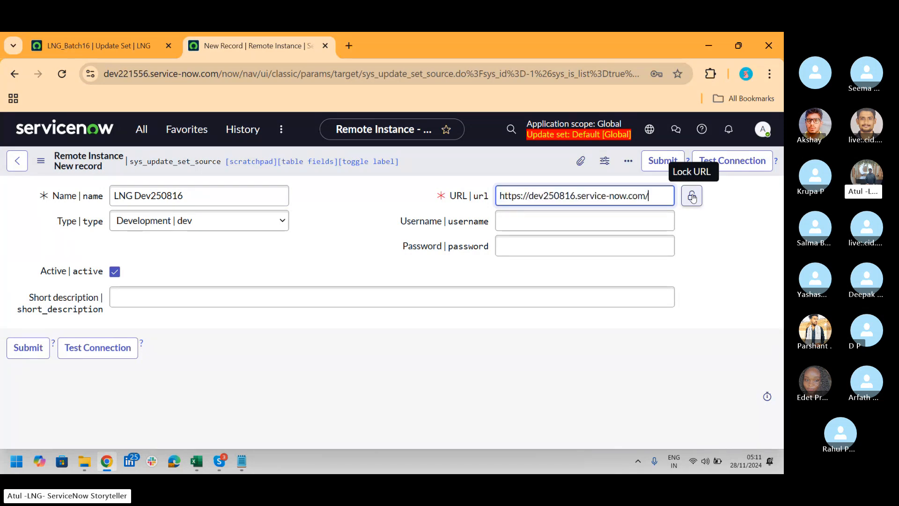
pyautogui.click(693, 196)
# Enter admin as the remote instance's username and fill in the account password
pyautogui.click(613, 223)
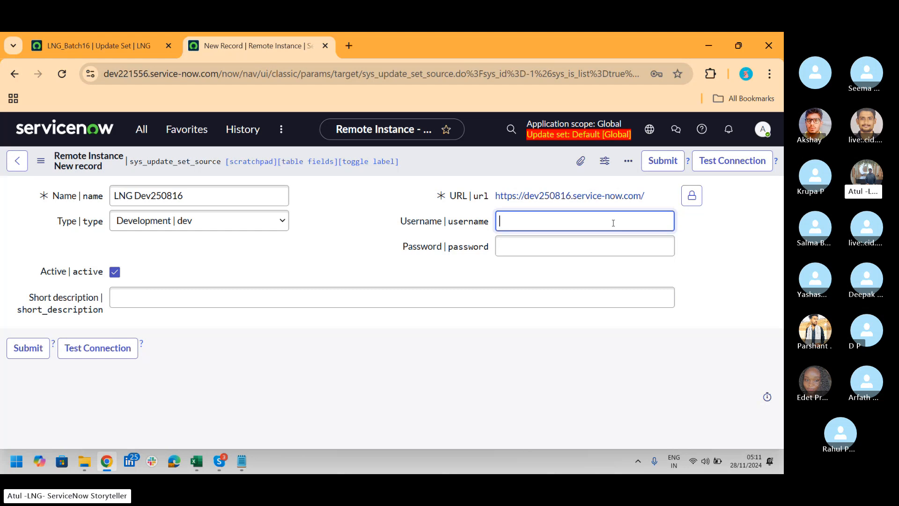
pyautogui.press('Tab')
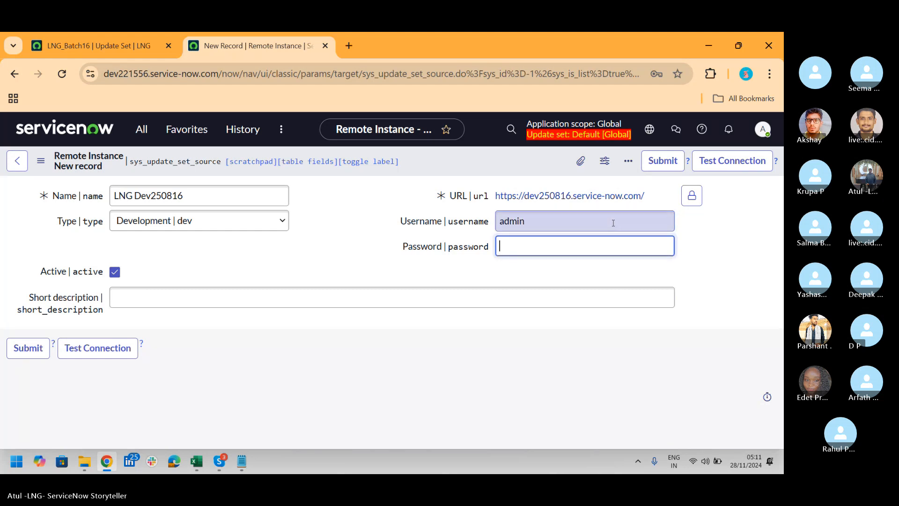
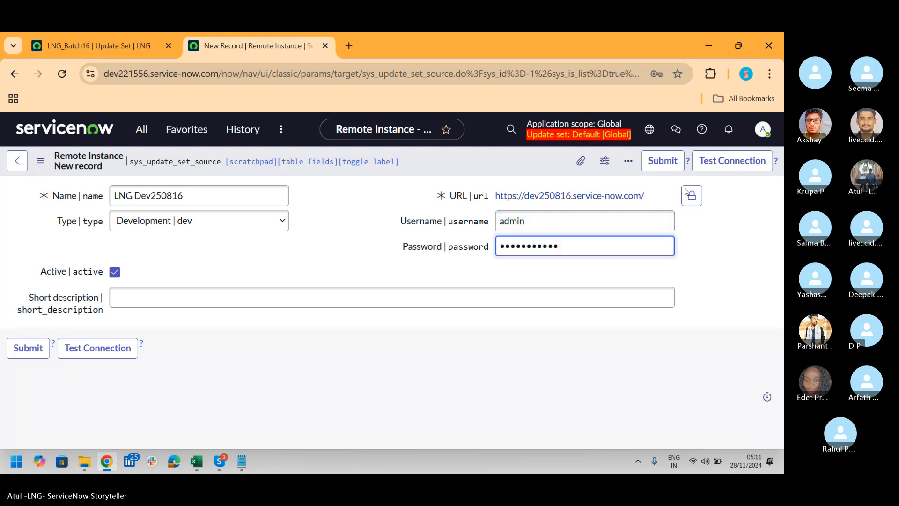
# Test the connection to the remote instance and expand the full connection message
pyautogui.click(731, 163)
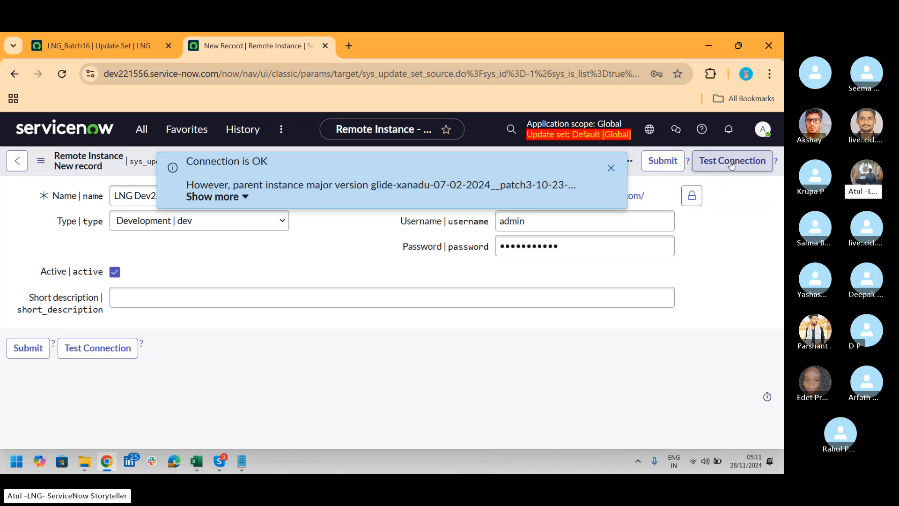
pyautogui.click(246, 202)
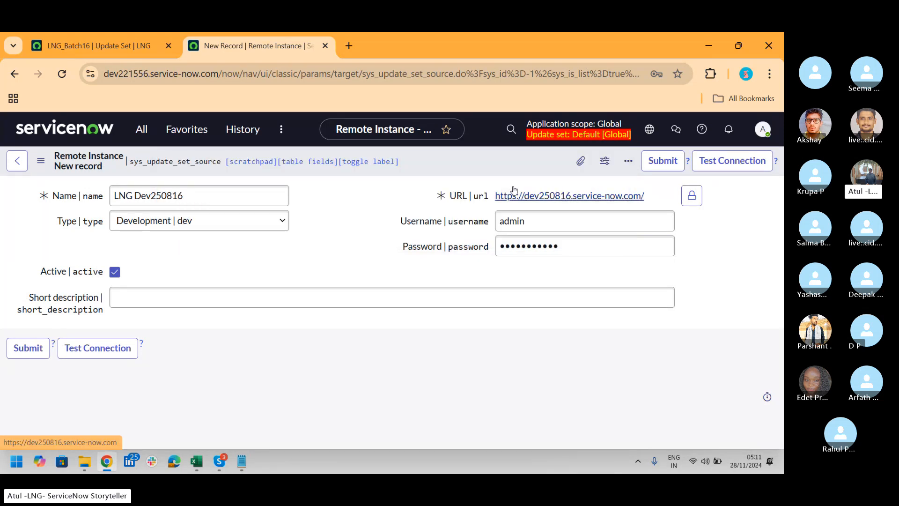
pyautogui.click(732, 160)
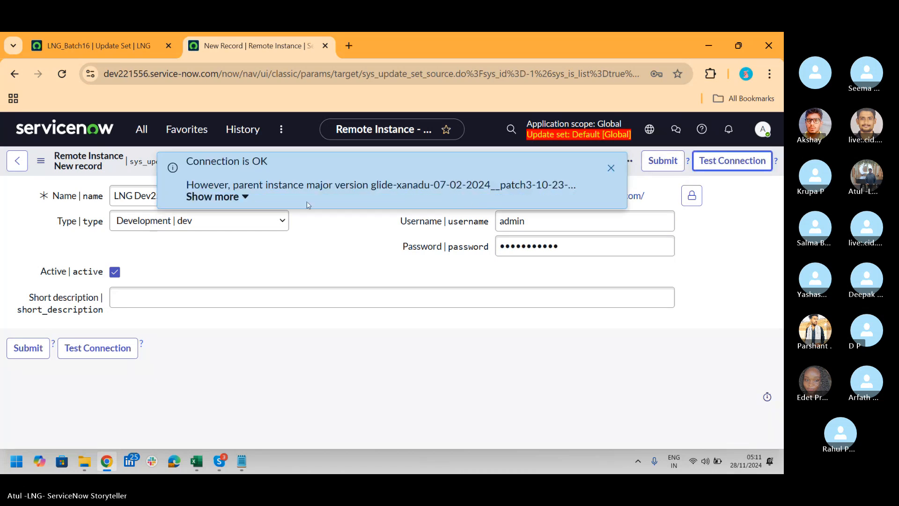
pyautogui.click(242, 197)
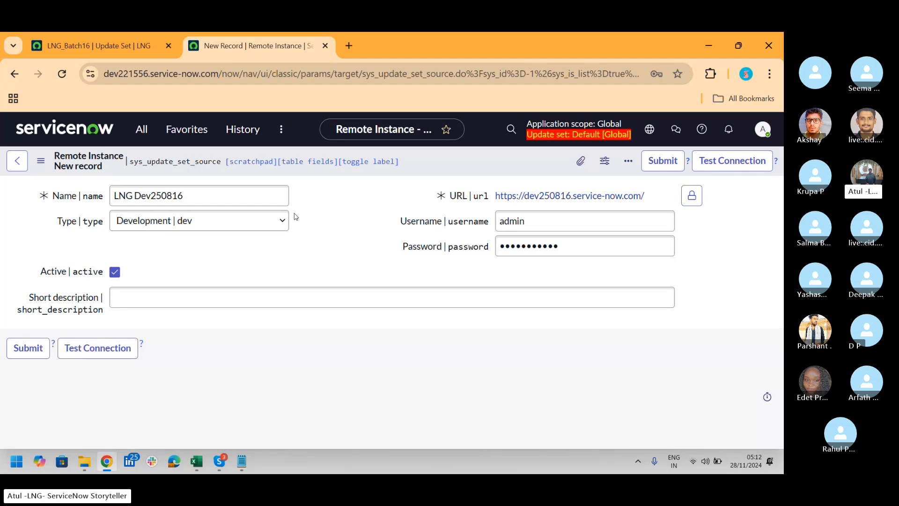
pyautogui.hotkey('alt', 'Tab')
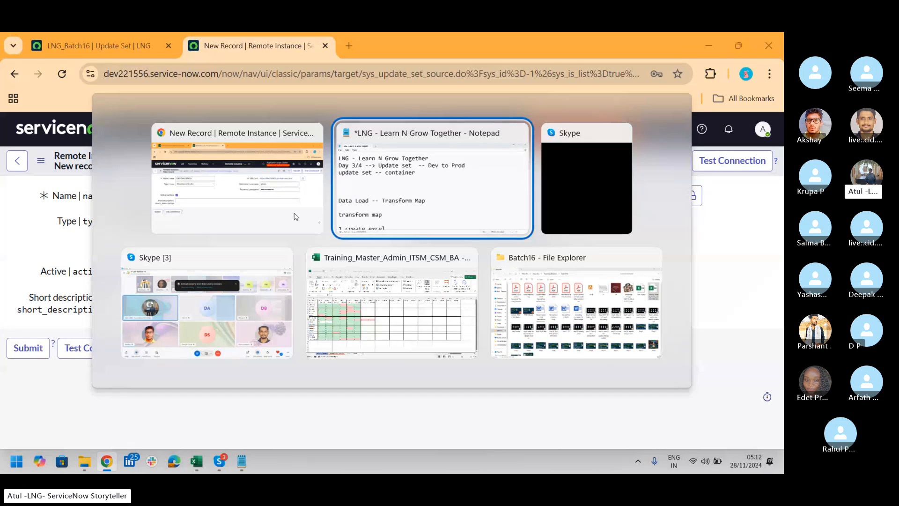
pyautogui.press('Down')
pyautogui.press('Left')
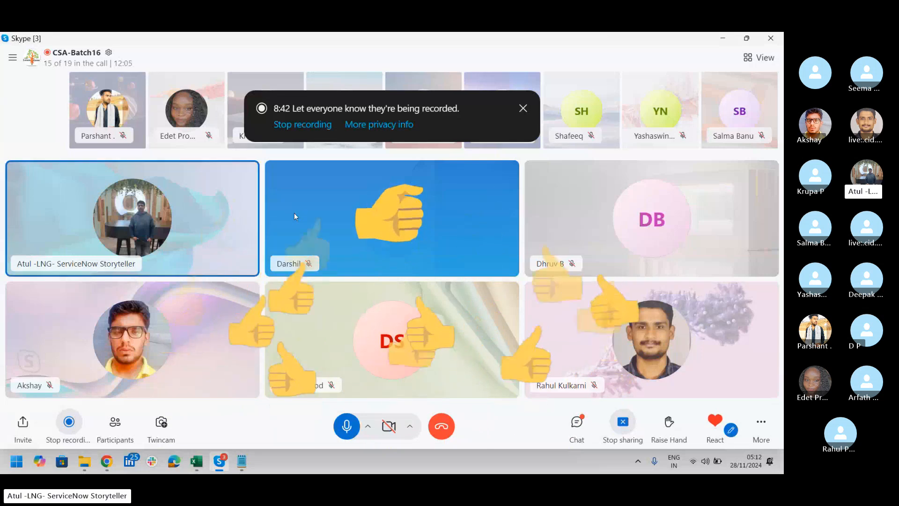
pyautogui.hotkey('alt', 'Tab')
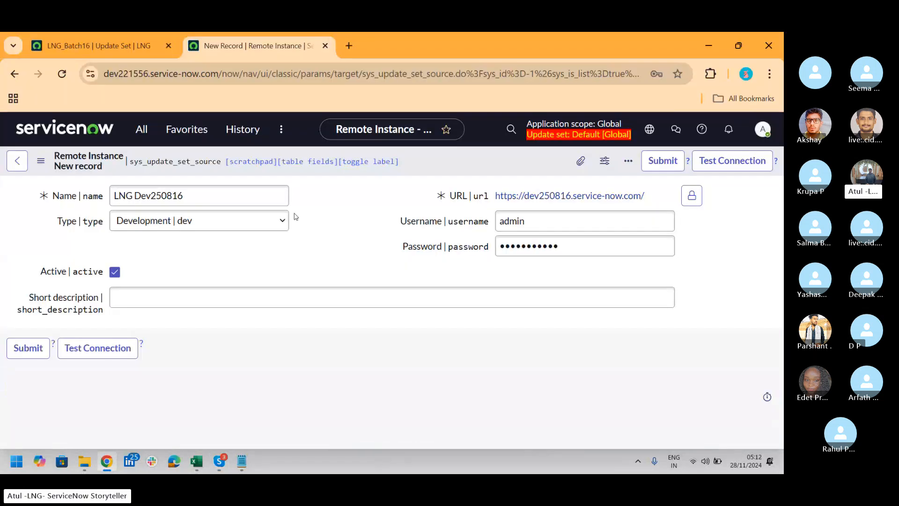
pyautogui.hotkey('alt', 'Tab')
pyautogui.hotkey('alt', 'Tab')
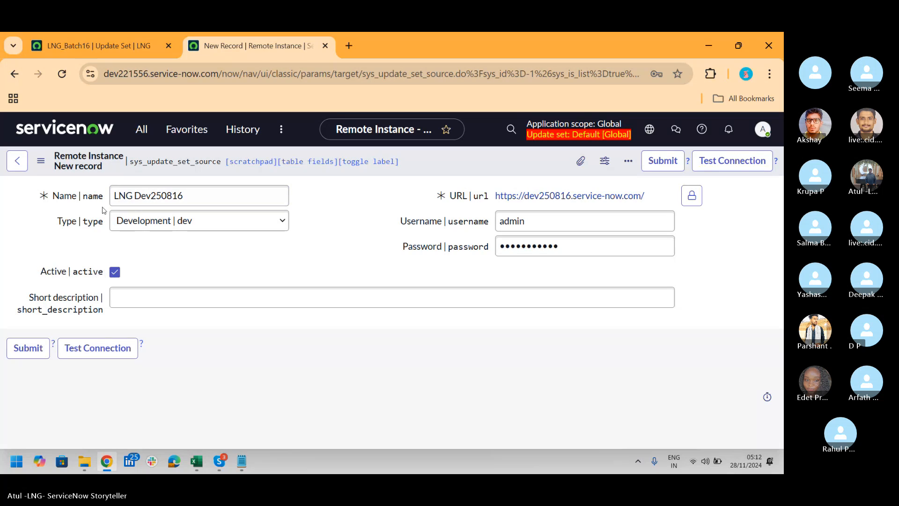
# Submit the new remote instance record and open the Retrieved Update Sets list
pyautogui.click(19, 356)
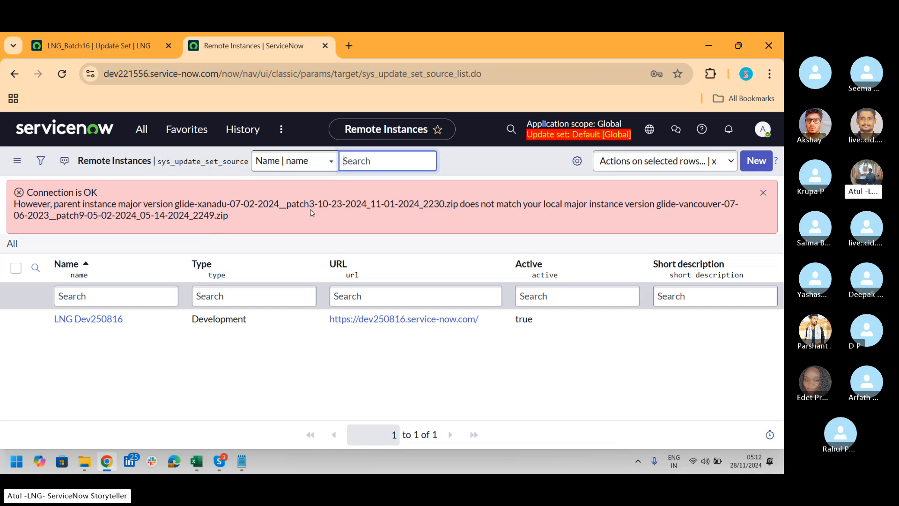
pyautogui.click(142, 129)
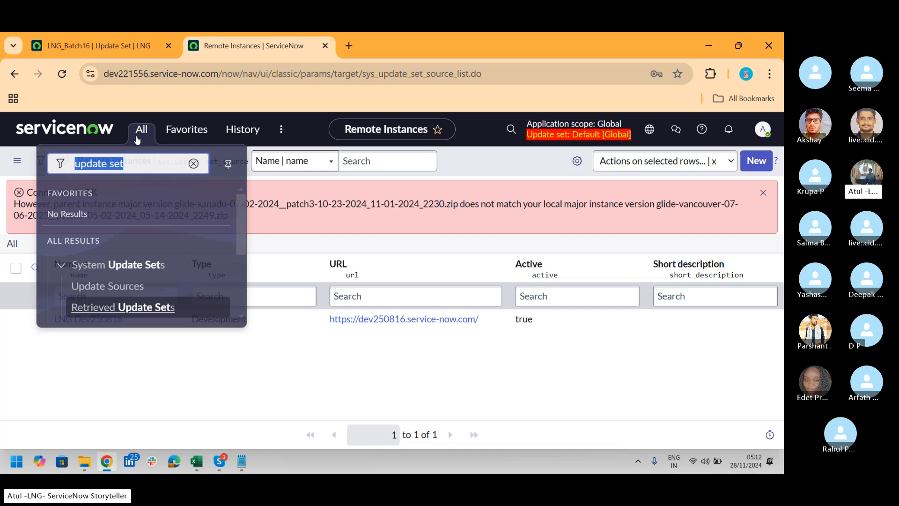
pyautogui.click(121, 306)
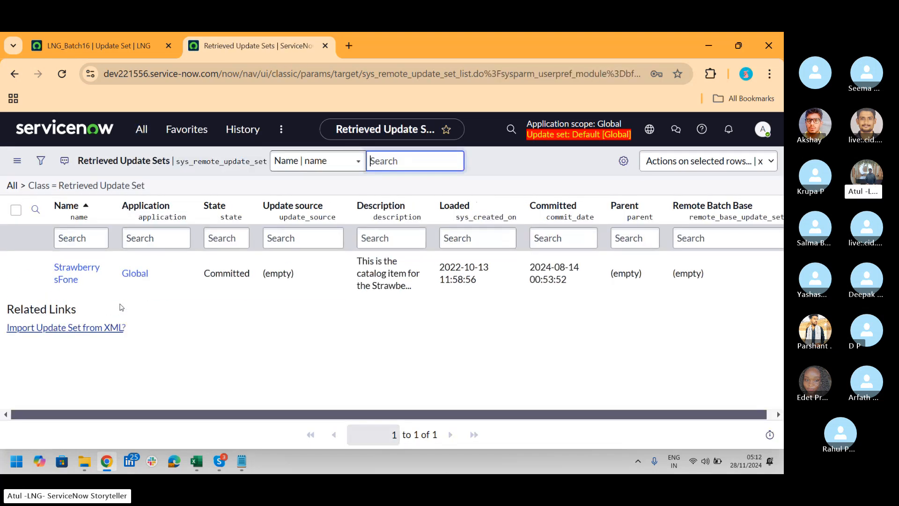
# Return to Update Sources, open the LNG Dev250816 remote instance record and highlight its URL
pyautogui.click(142, 133)
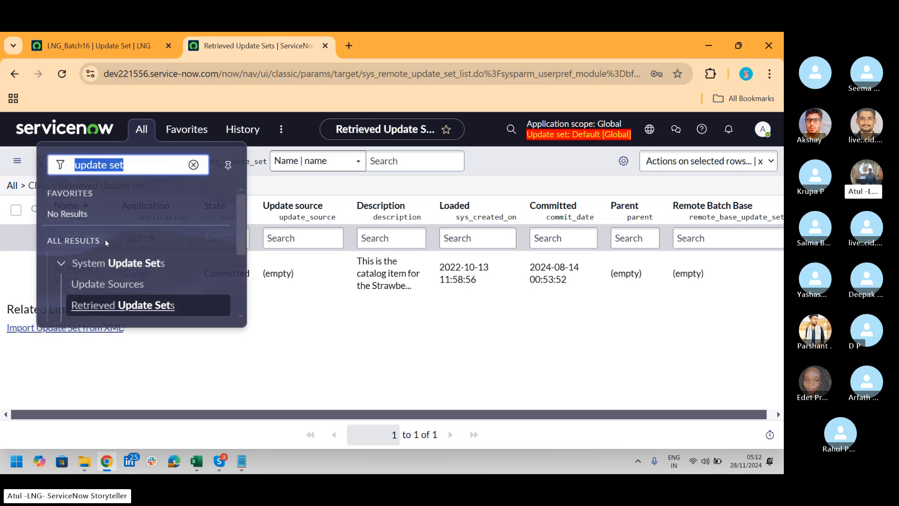
pyautogui.click(79, 284)
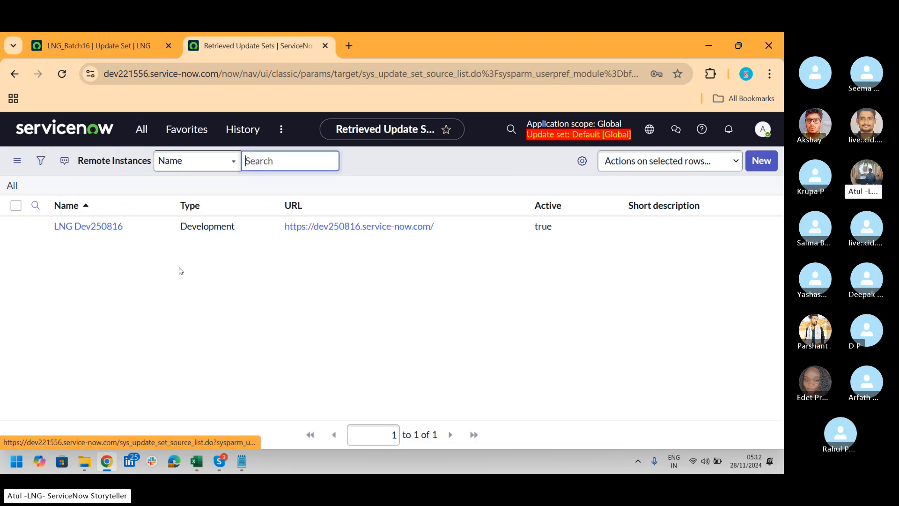
pyautogui.click(89, 262)
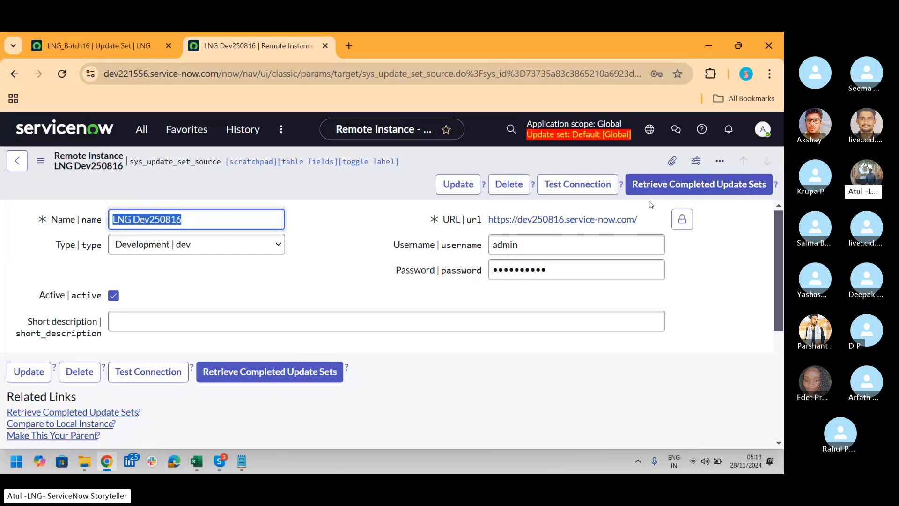
pyautogui.moveTo(646, 220); pyautogui.dragTo(524, 270)
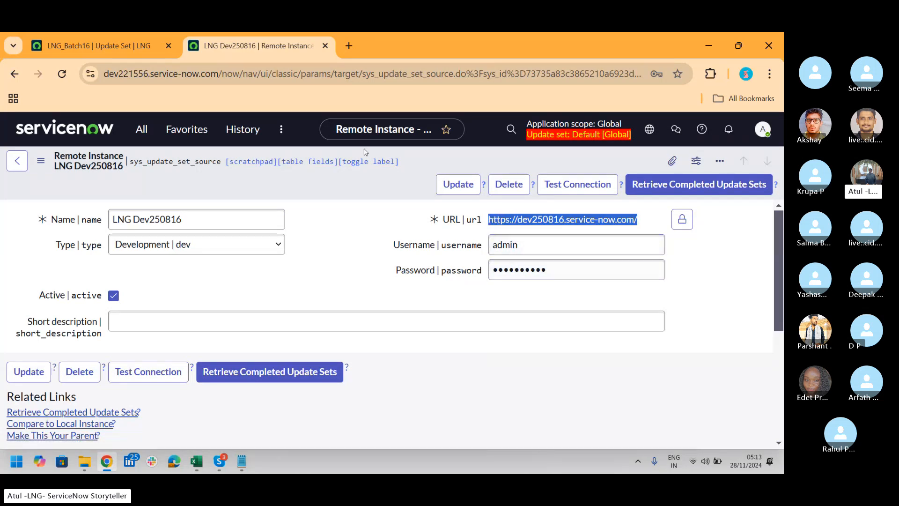
# Open the Local Update Sets list on the dev250816 instance and review the states of its update sets
pyautogui.click(112, 49)
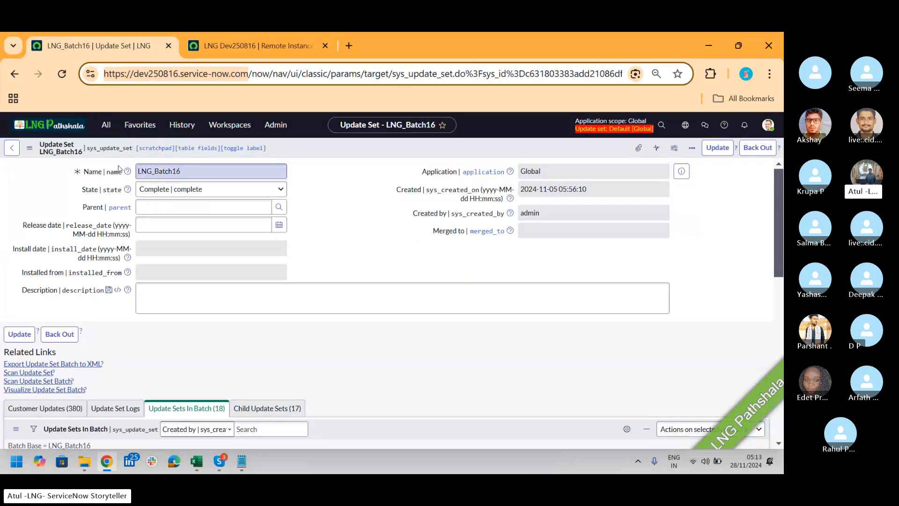
pyautogui.click(106, 125)
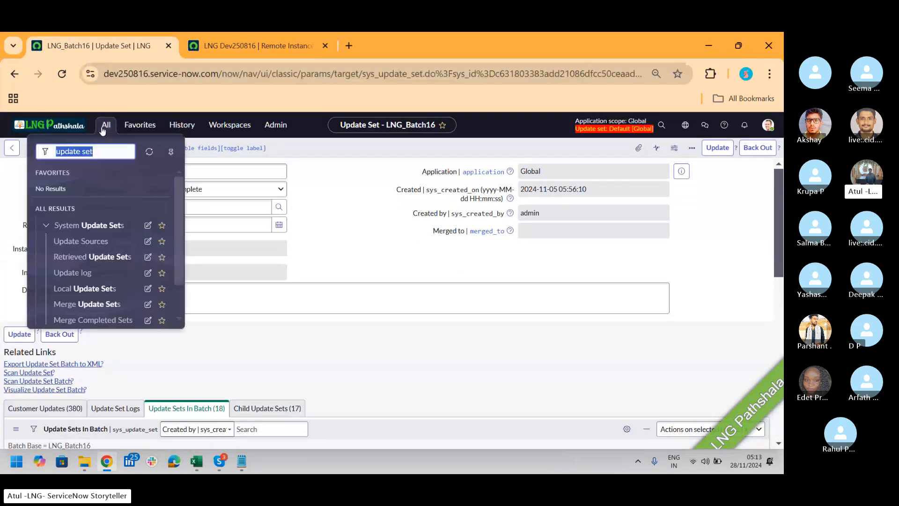
pyautogui.click(87, 289)
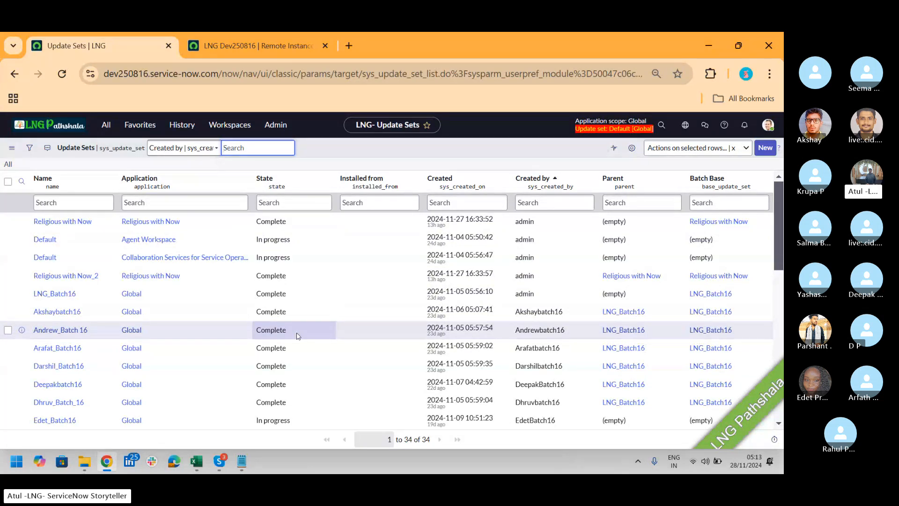
pyautogui.moveTo(780, 235); pyautogui.dragTo(780, 252)
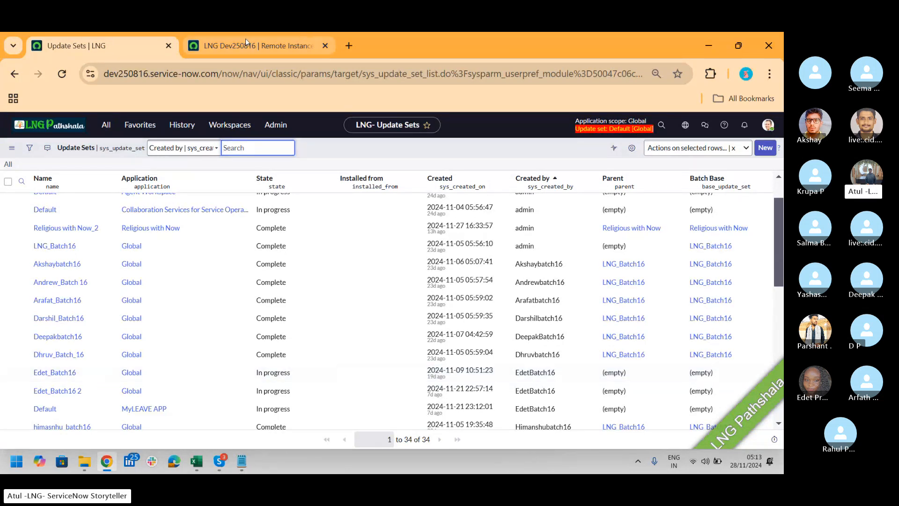
# Return to the LNG Dev250816 remote instance record on dev221556 and retrieve its completed update sets
pyautogui.moveTo(246, 38)
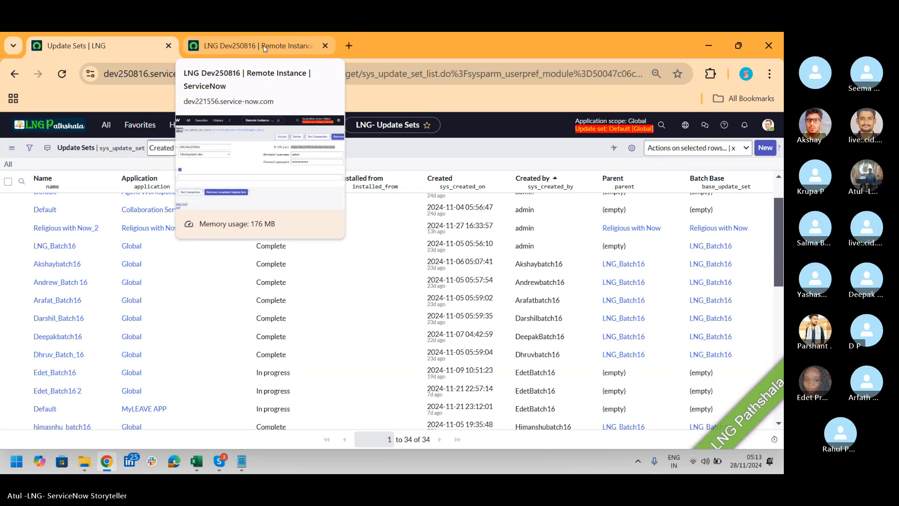
pyautogui.click(246, 39)
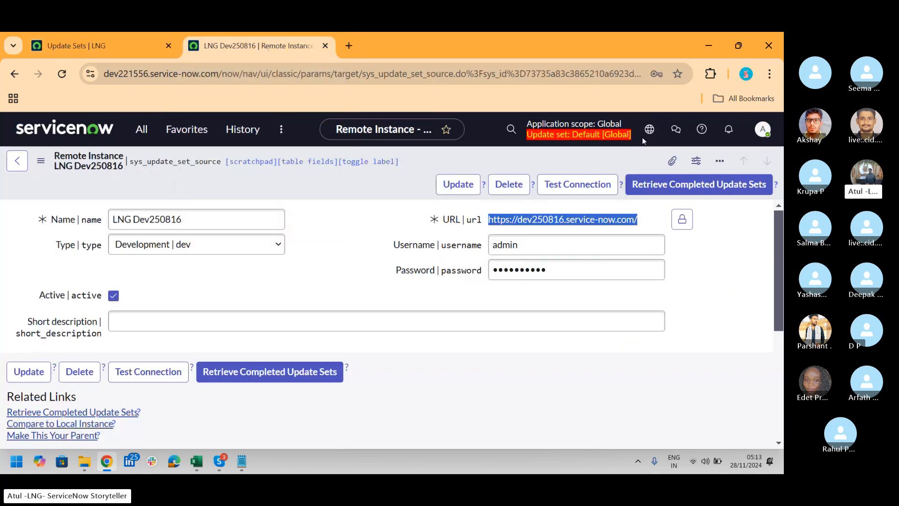
pyautogui.click(687, 191)
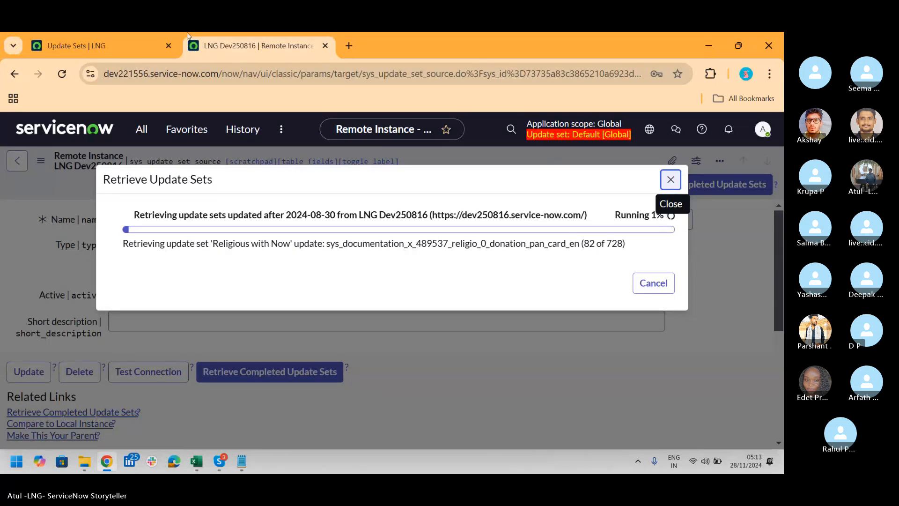
# Monitor the update set retrieval, expand the LNG_Batch16 auto preview details and examine the result of each child update set
pyautogui.click(75, 46)
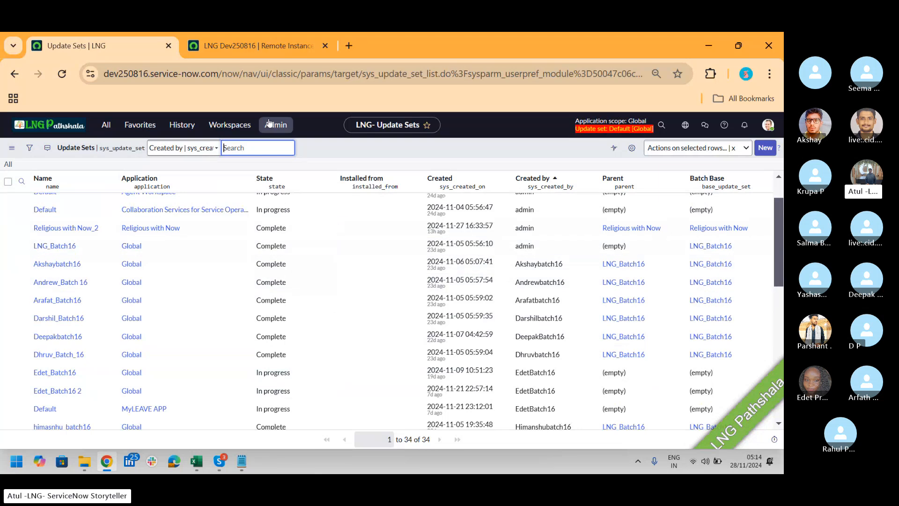
pyautogui.click(273, 48)
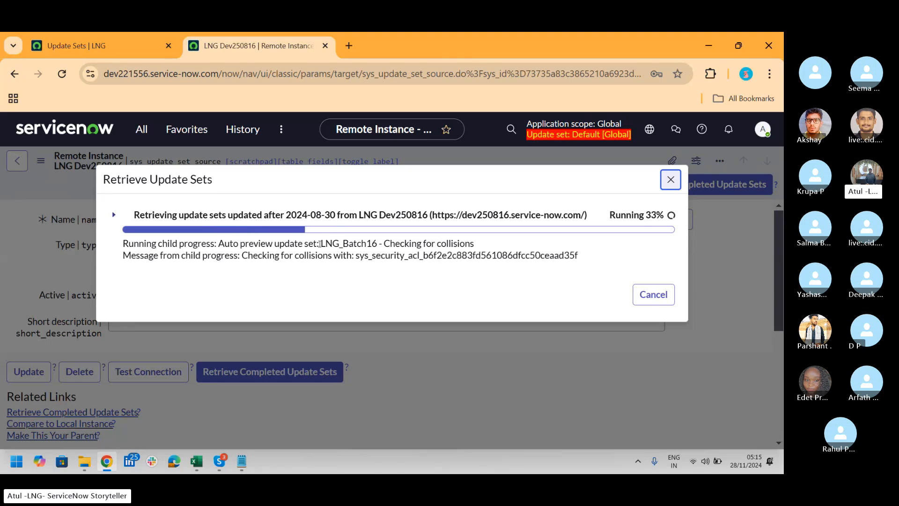
pyautogui.moveTo(319, 244); pyautogui.dragTo(378, 245)
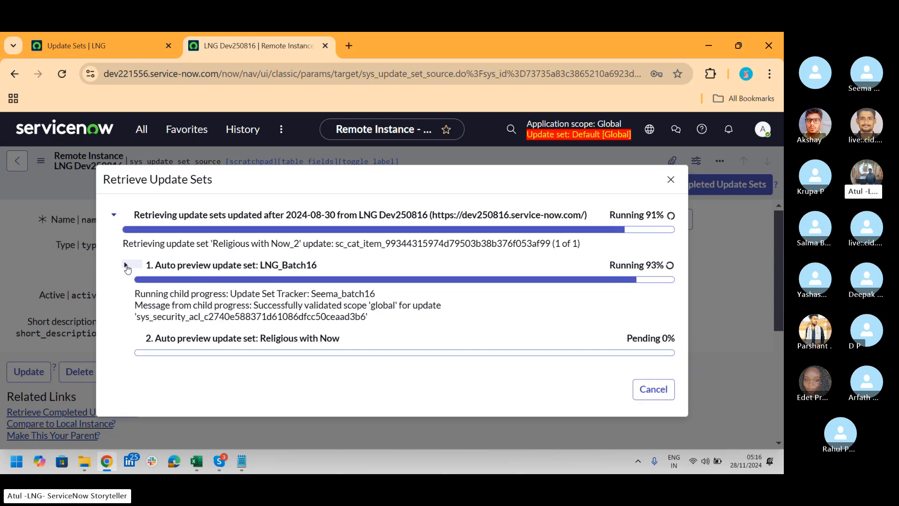
pyautogui.click(126, 265)
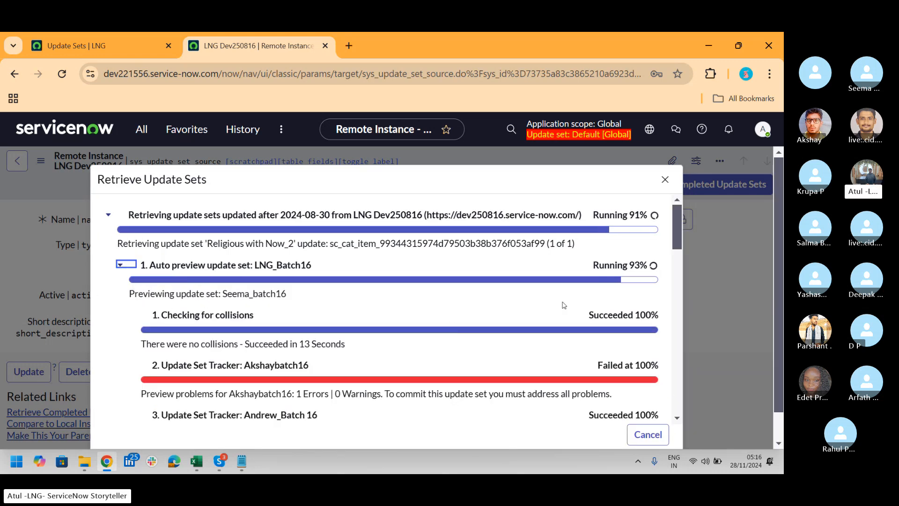
pyautogui.moveTo(679, 229); pyautogui.dragTo(689, 322)
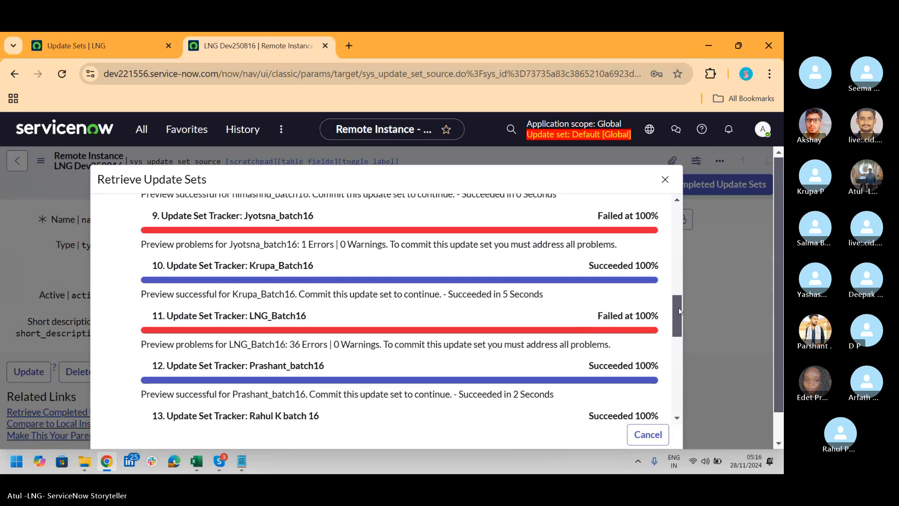
# Review the child update set preview results, compare with the dev250816 update set list, and close the Retrieve Update Sets dialog
pyautogui.moveTo(678, 307); pyautogui.dragTo(688, 285)
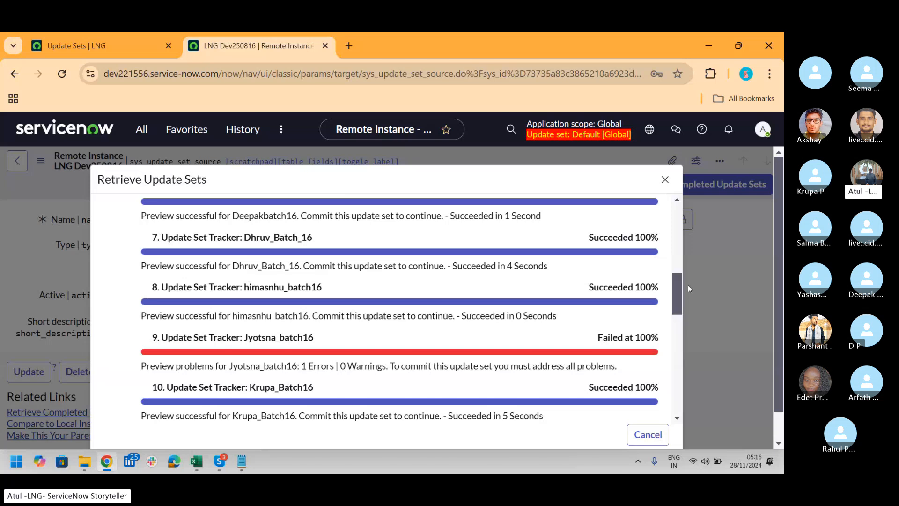
pyautogui.click(104, 44)
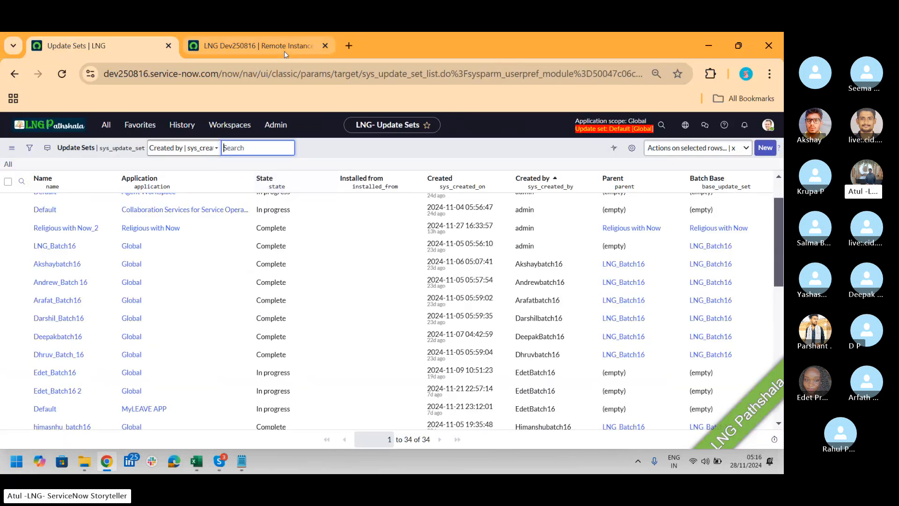
pyautogui.click(269, 44)
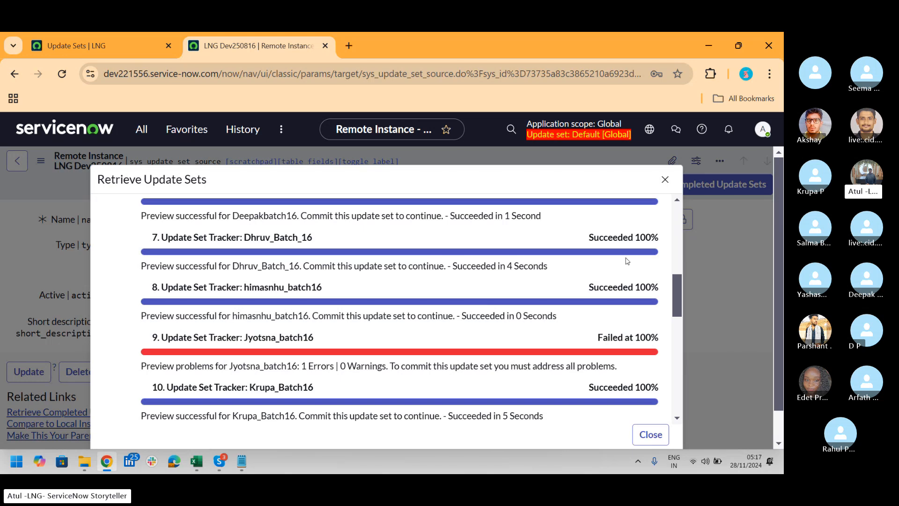
pyautogui.moveTo(679, 295); pyautogui.dragTo(690, 208)
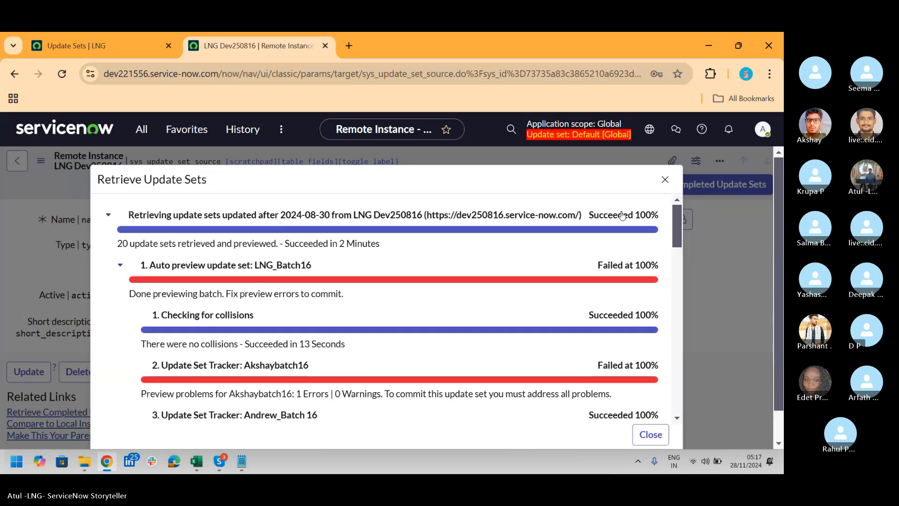
pyautogui.click(644, 440)
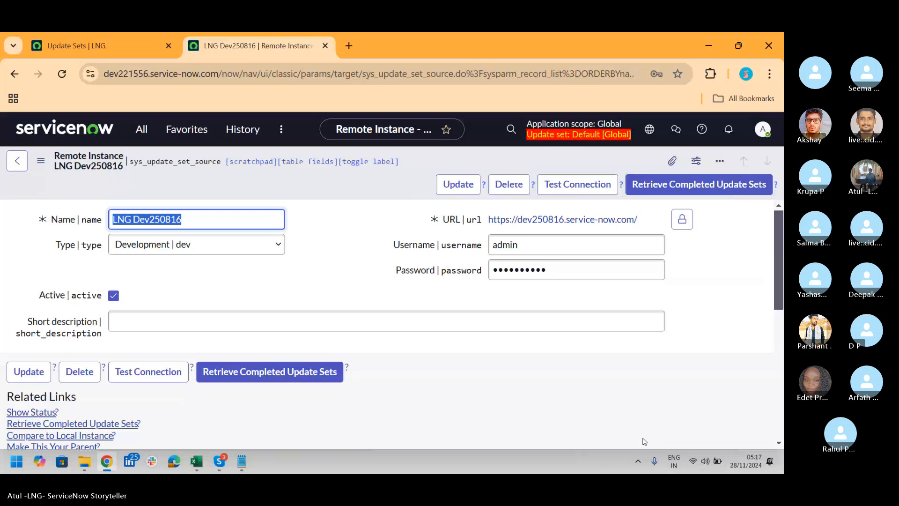
# Review the retrieved update sets of the LNG Dev250816 record and open LNG_Batch16 from its remote batch update sets
pyautogui.moveTo(779, 232); pyautogui.dragTo(783, 327)
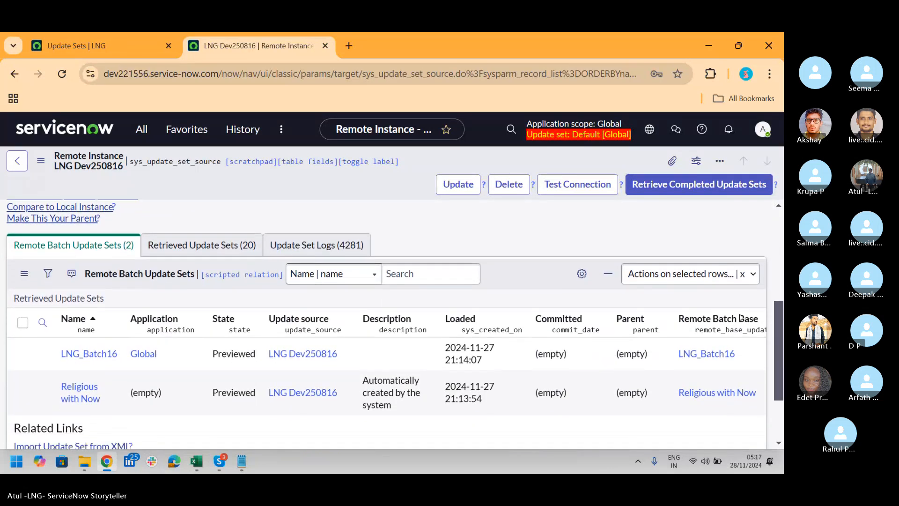
pyautogui.click(201, 250)
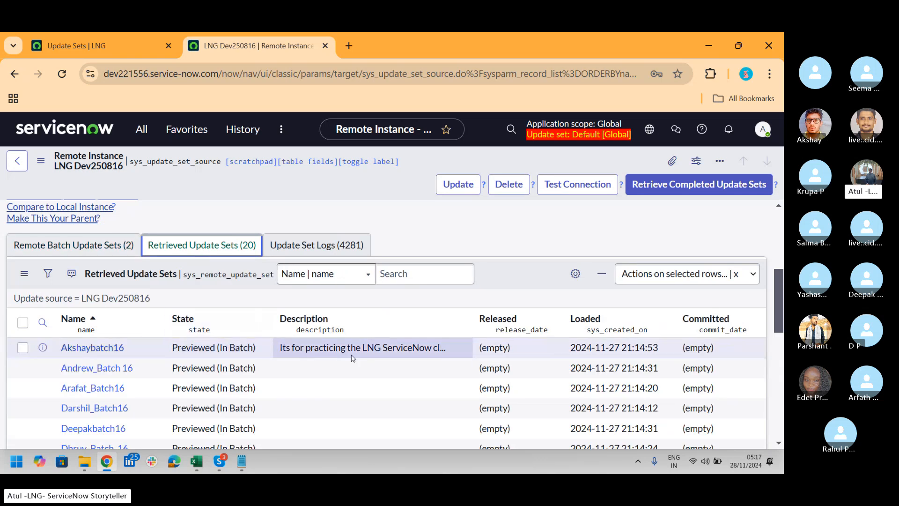
pyautogui.moveTo(781, 289); pyautogui.dragTo(783, 377)
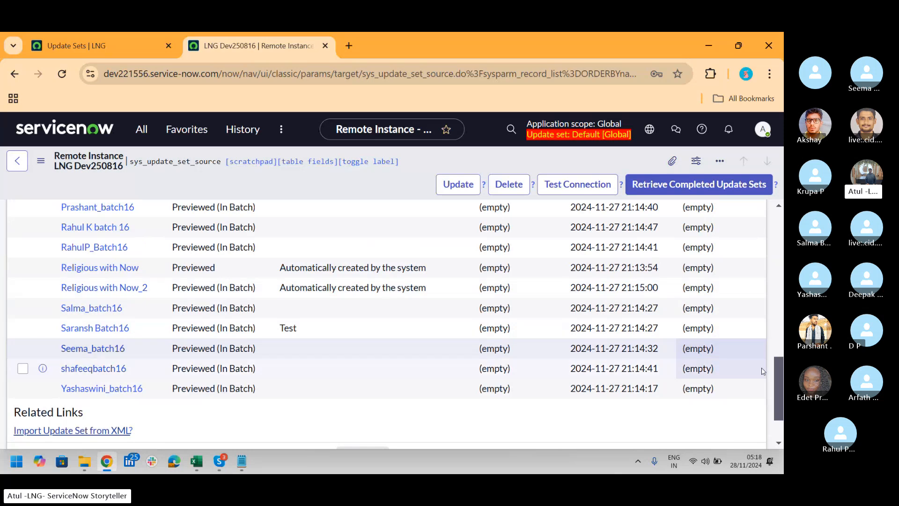
pyautogui.moveTo(781, 388); pyautogui.dragTo(783, 307)
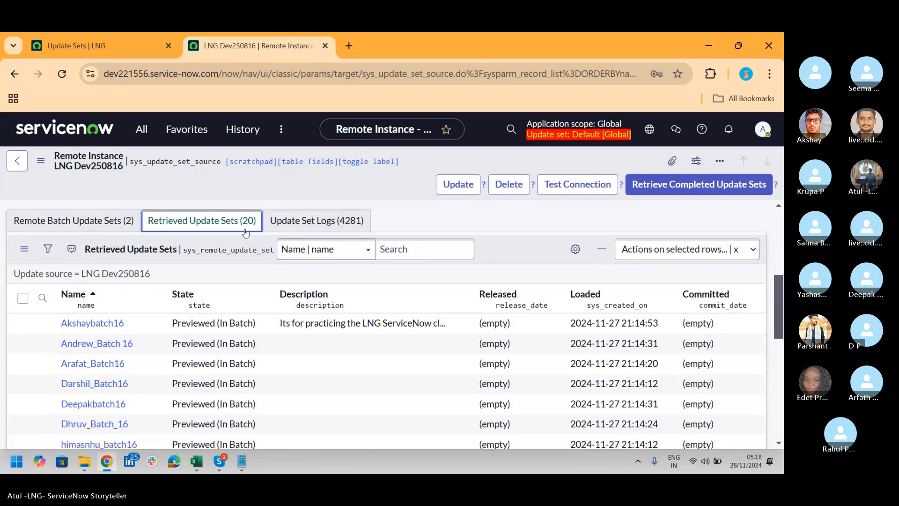
pyautogui.click(81, 222)
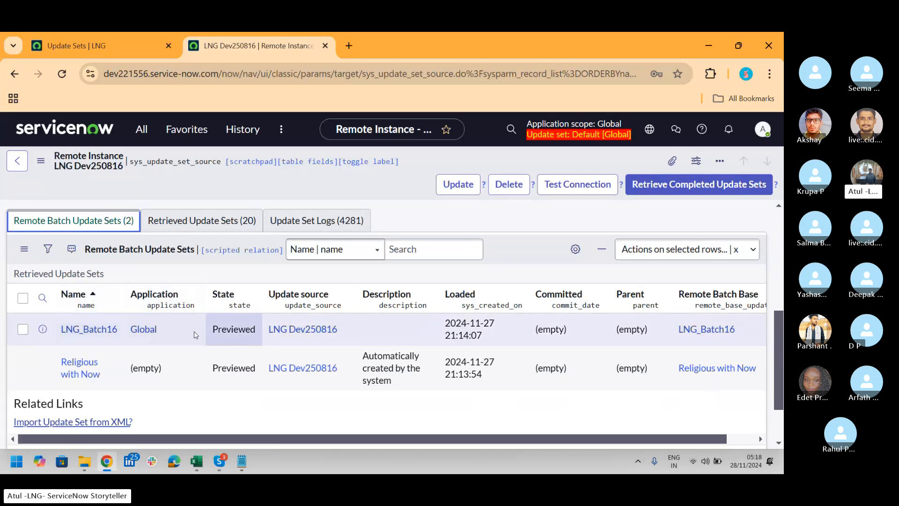
pyautogui.click(82, 334)
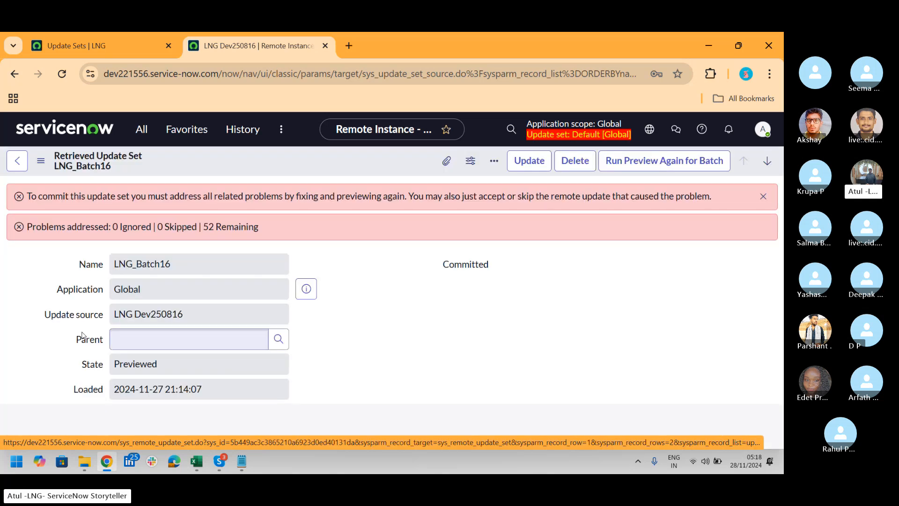
pyautogui.hotkey('alt', 'Tab')
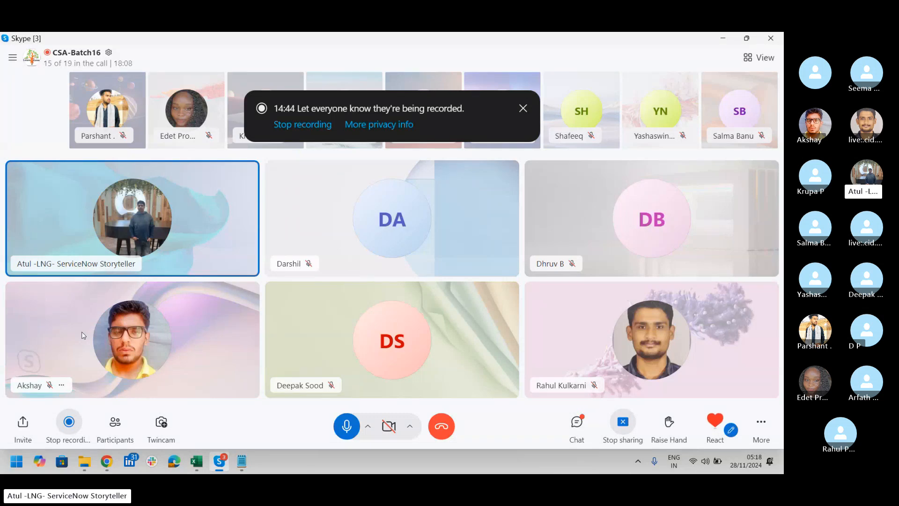
pyautogui.hotkey('alt', 'Tab')
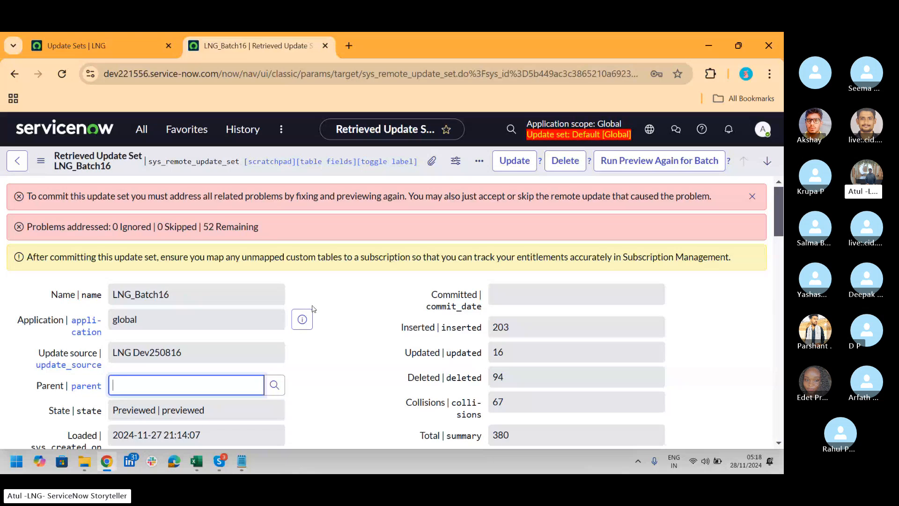
pyautogui.hotkey('alt', 'Tab')
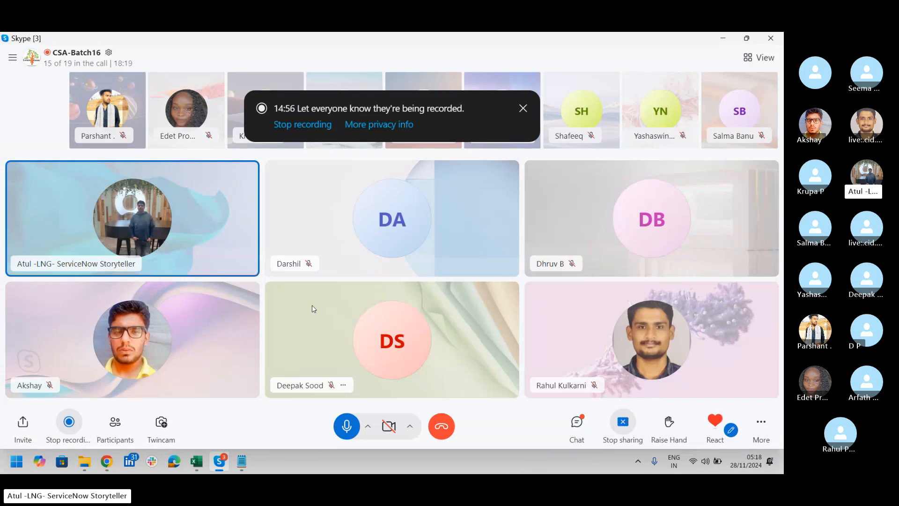
pyautogui.hotkey('alt', 'Tab')
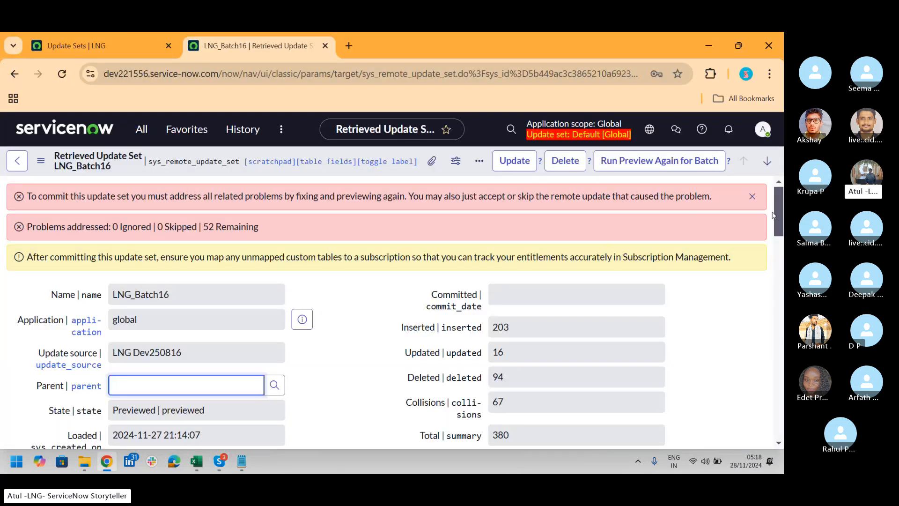
# Examine the LNG_Batch16 record's total, inserted and updated counts, its remaining problems message and its state, highlighting them
pyautogui.scroll(-2, 781, 202)
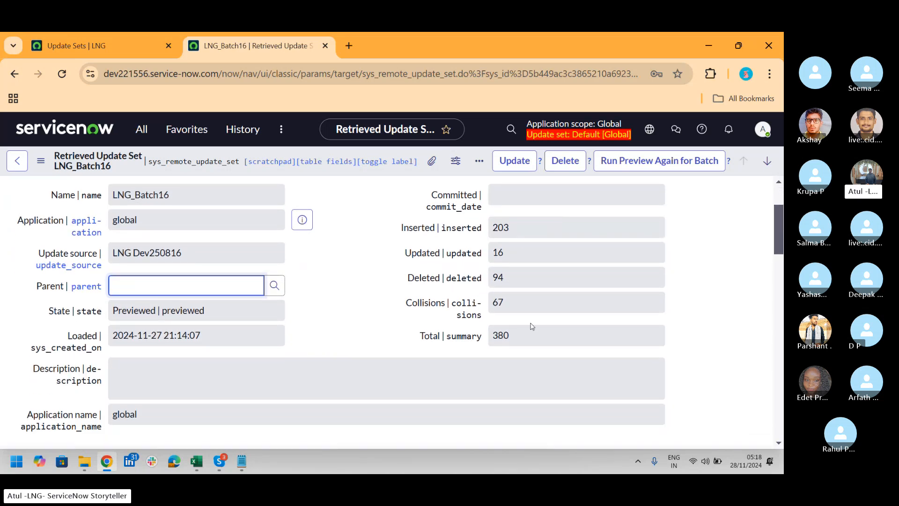
pyautogui.moveTo(510, 335); pyautogui.dragTo(490, 336)
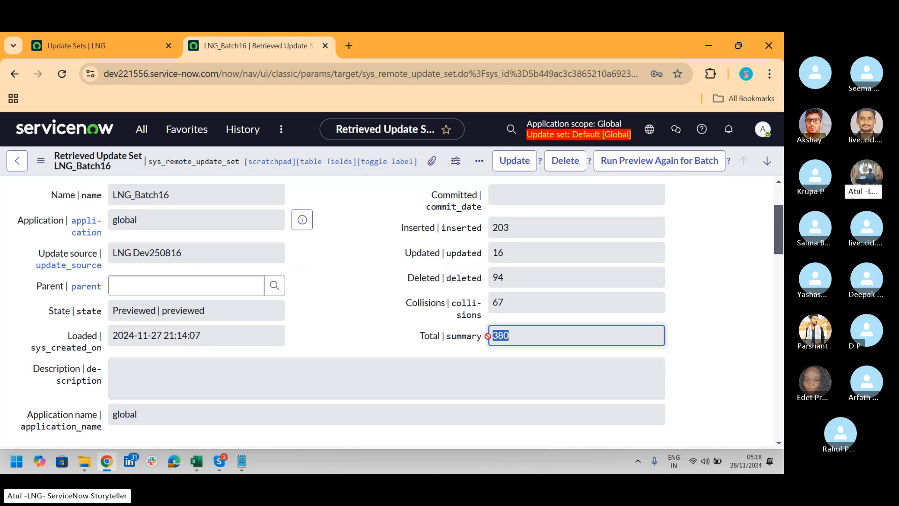
pyautogui.moveTo(513, 225); pyautogui.dragTo(489, 253)
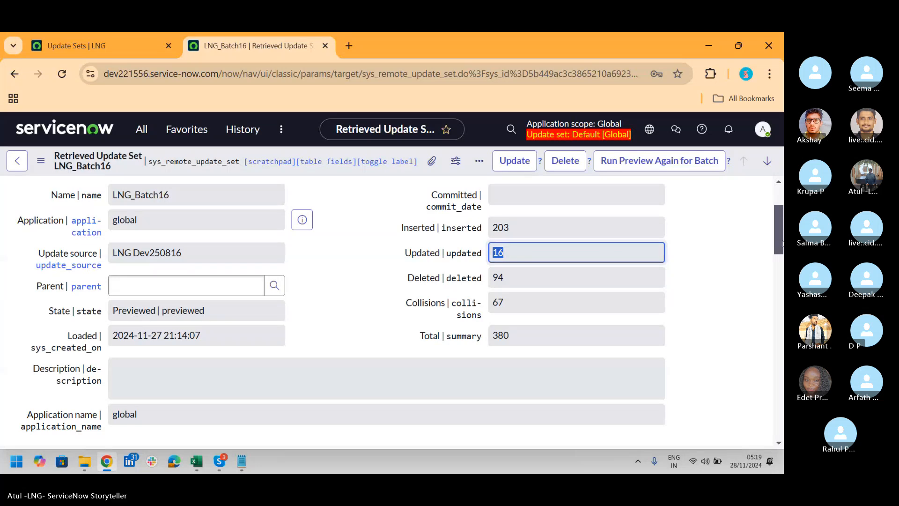
pyautogui.moveTo(777, 231); pyautogui.dragTo(775, 213)
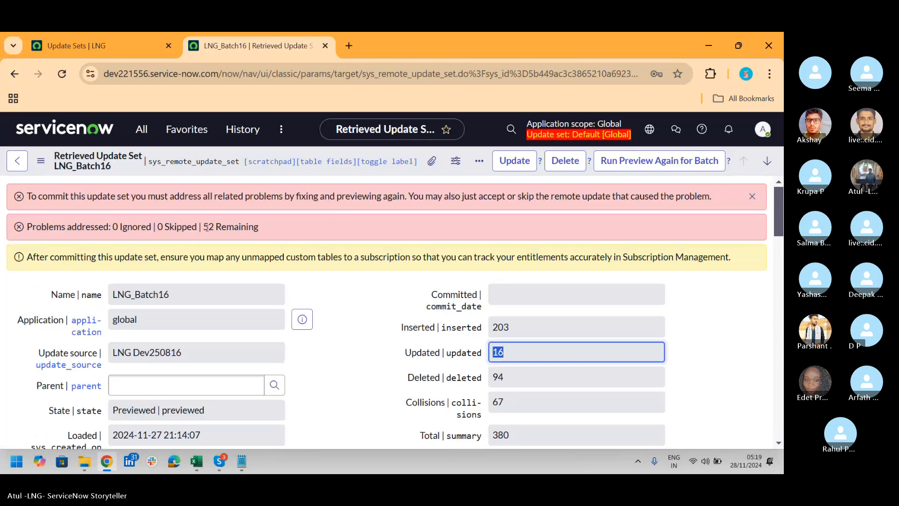
pyautogui.moveTo(208, 227); pyautogui.dragTo(271, 229)
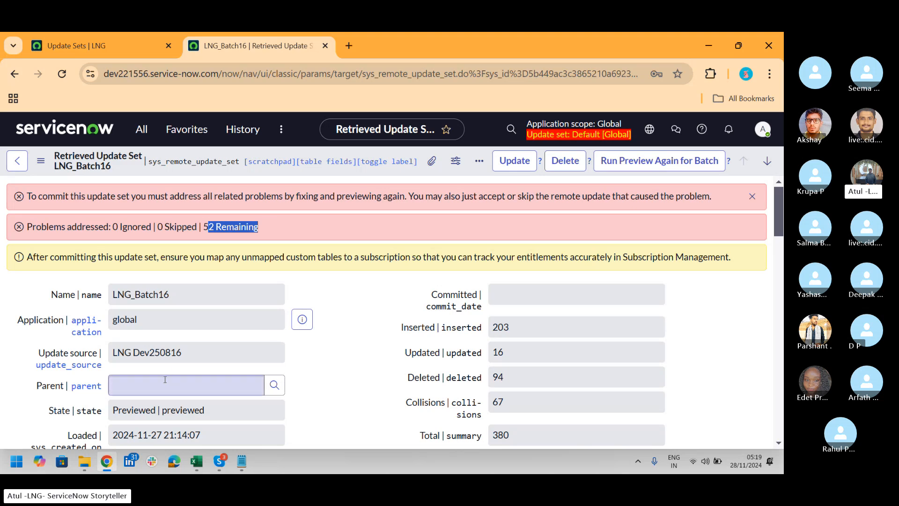
pyautogui.click(212, 409)
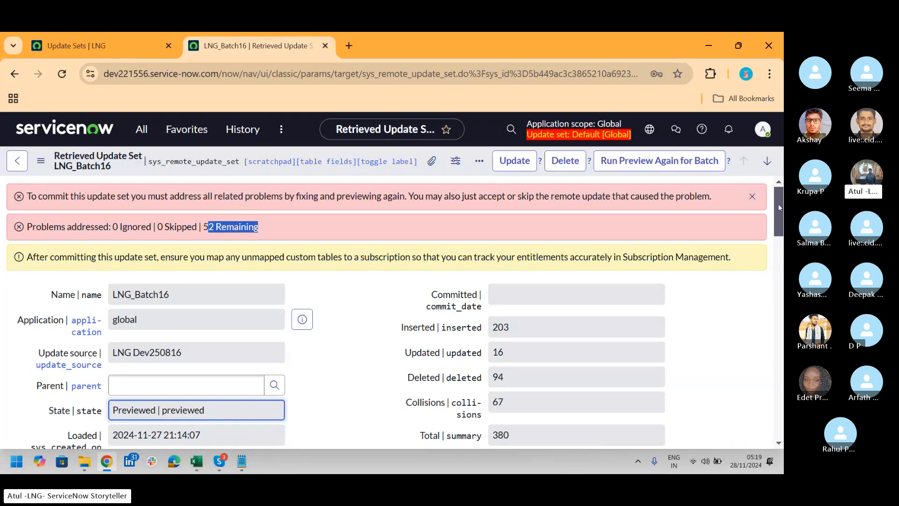
pyautogui.click(140, 127)
pyautogui.write('batch16')
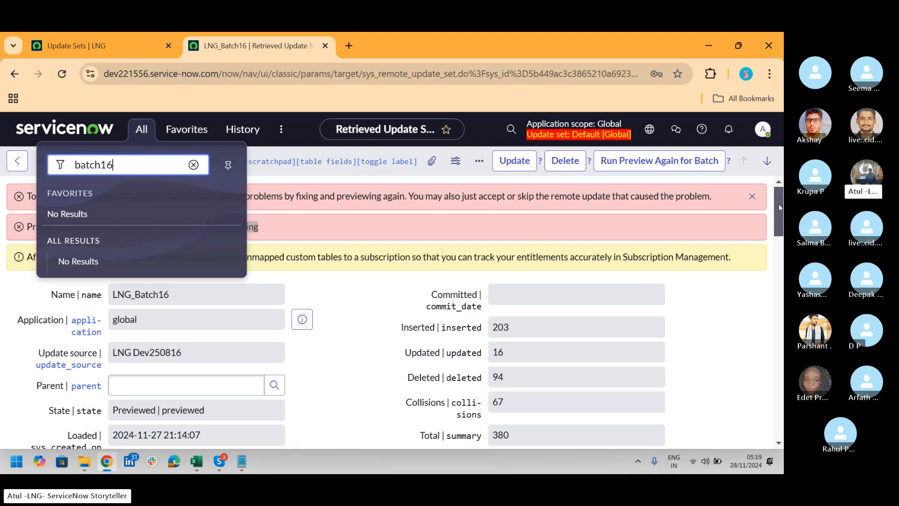
pyautogui.click(340, 271)
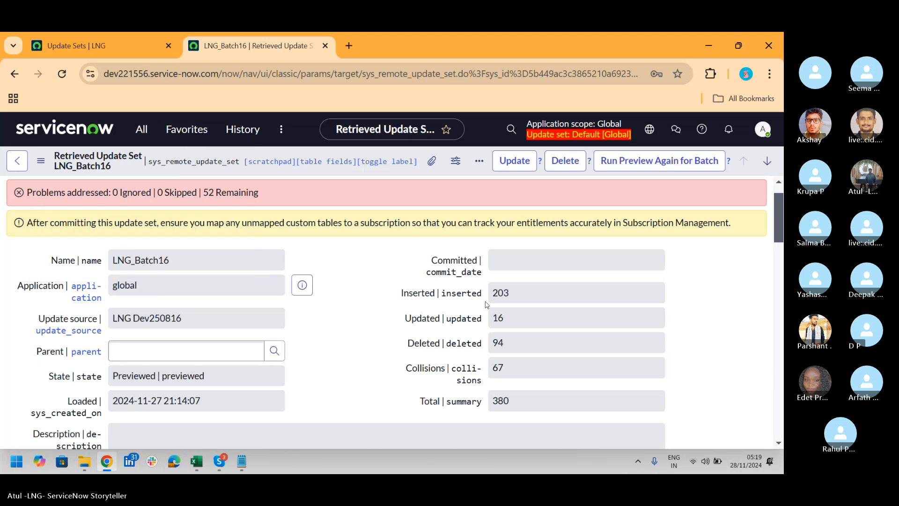
# Examine the Update Set Preview Problems of LNG_Batch16, including the error descriptions and the available actions for each
pyautogui.scroll(-6, 779, 202)
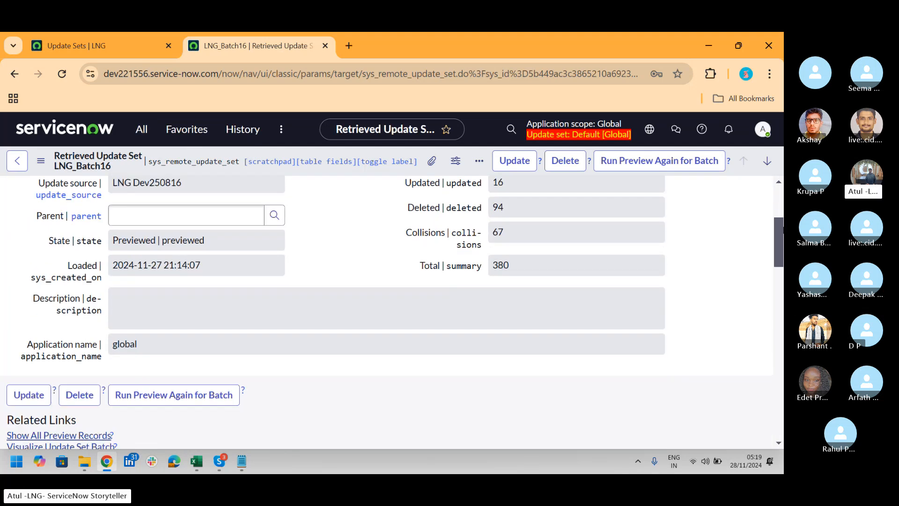
pyautogui.scroll(-3, 418, 284)
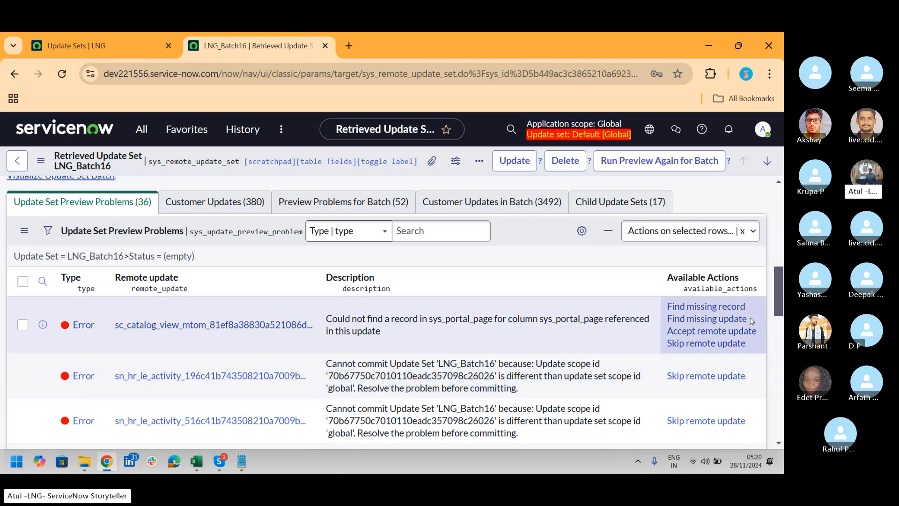
pyautogui.moveTo(780, 280); pyautogui.dragTo(782, 307)
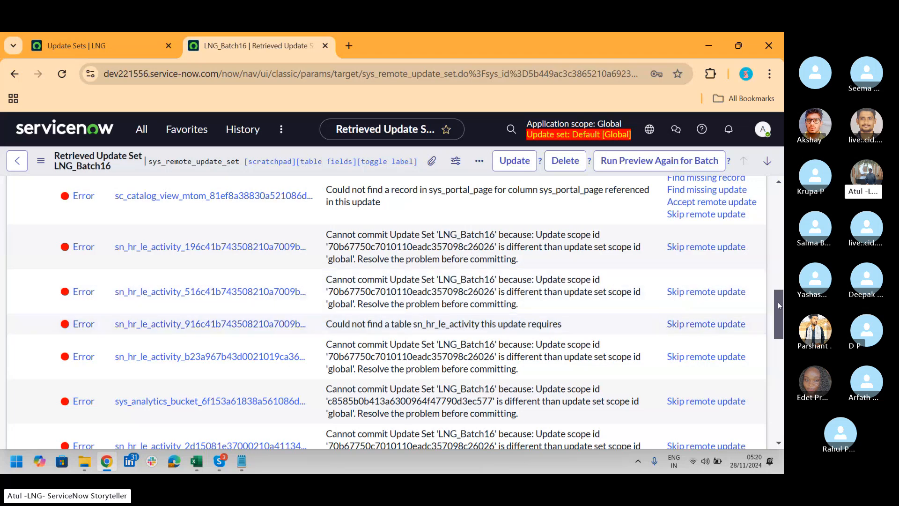
pyautogui.moveTo(779, 304); pyautogui.dragTo(781, 339)
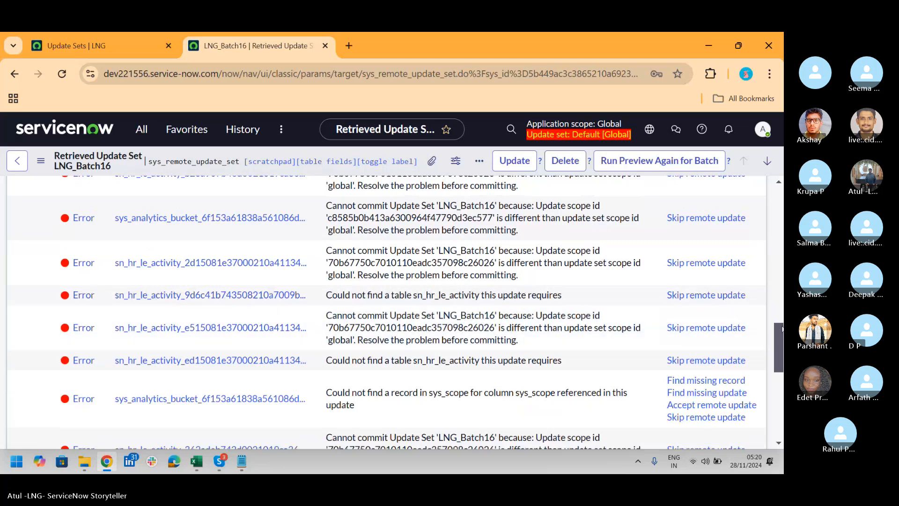
pyautogui.moveTo(780, 328); pyautogui.dragTo(782, 279)
pyautogui.hotkey('alt', 'Tab')
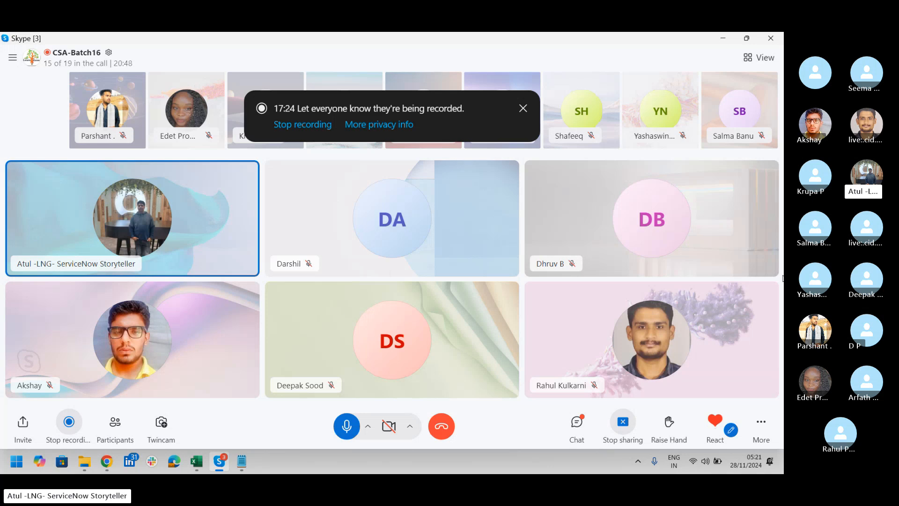
pyautogui.hotkey('alt', 'Tab')
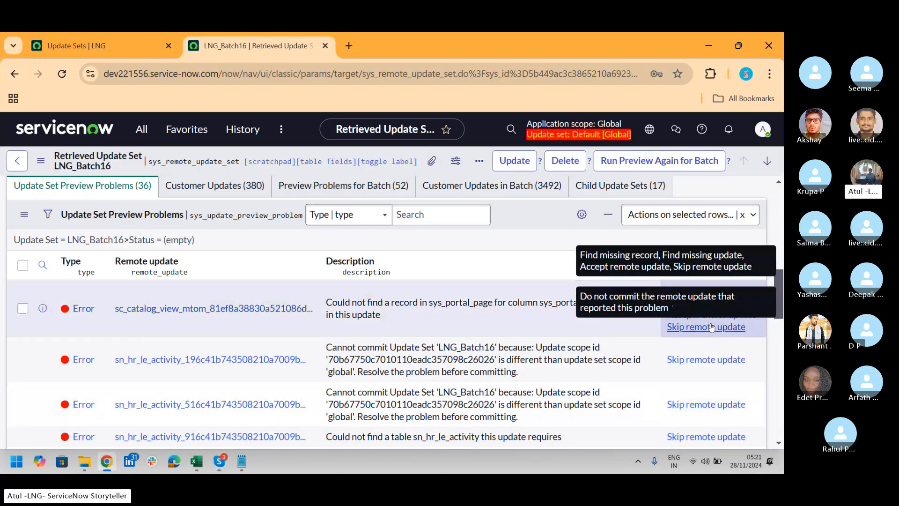
pyautogui.hotkey('alt', 'Tab')
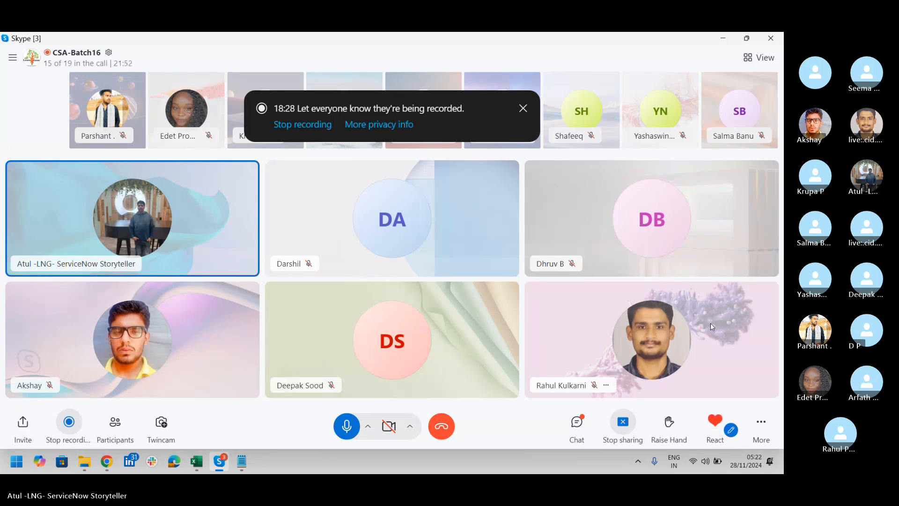
pyautogui.hotkey('alt', 'Tab')
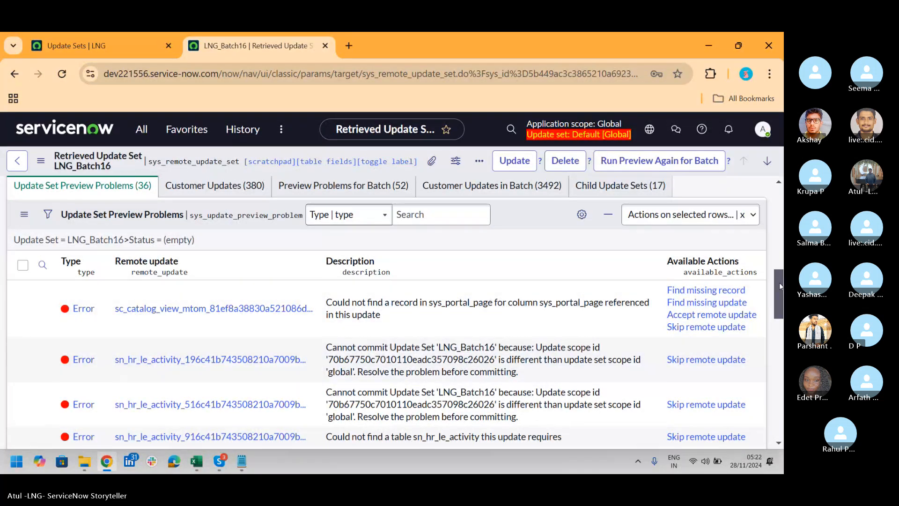
# Recheck the update set preview problems, open Preview Problems for Batch and review the errors listed per child update set
pyautogui.scroll(-1, 391, 277)
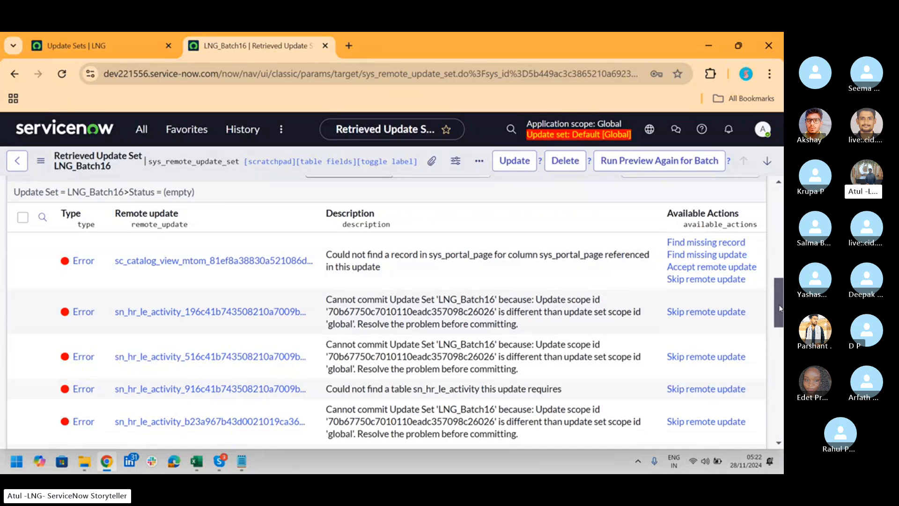
pyautogui.moveTo(779, 308); pyautogui.dragTo(779, 289)
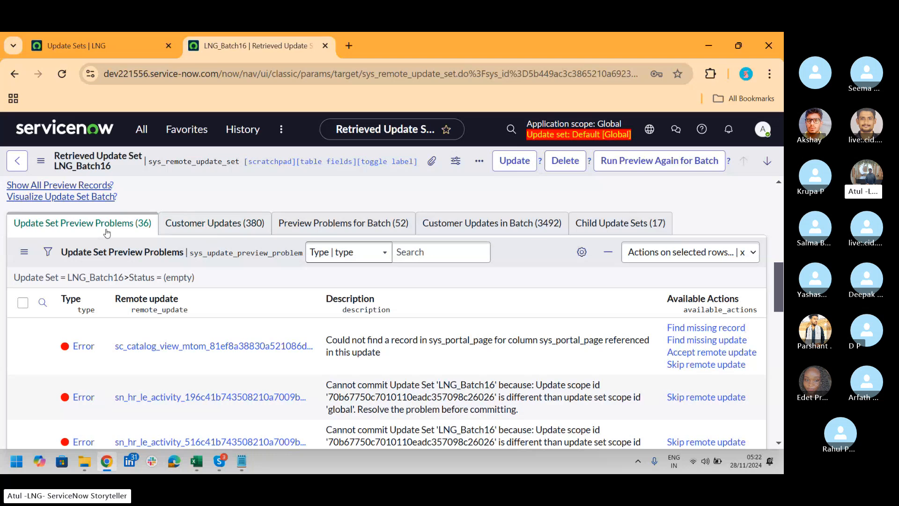
pyautogui.click(344, 223)
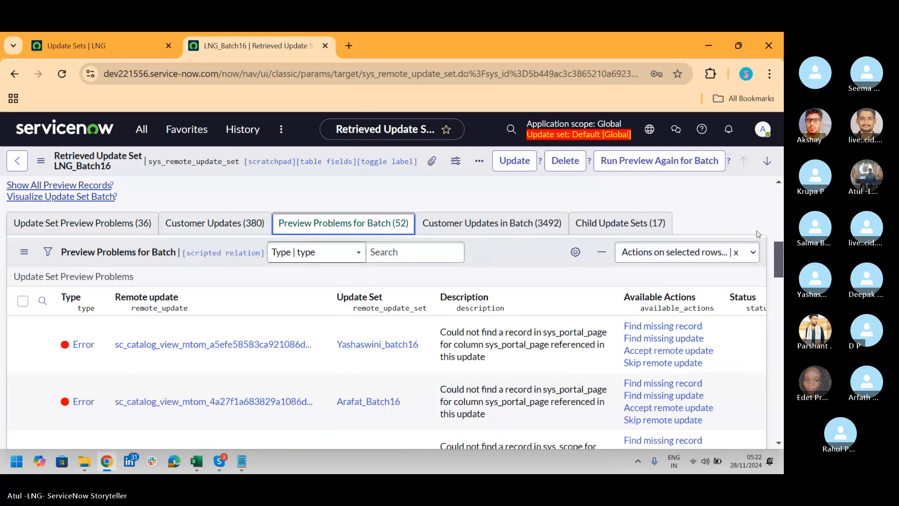
pyautogui.moveTo(780, 256); pyautogui.dragTo(780, 293)
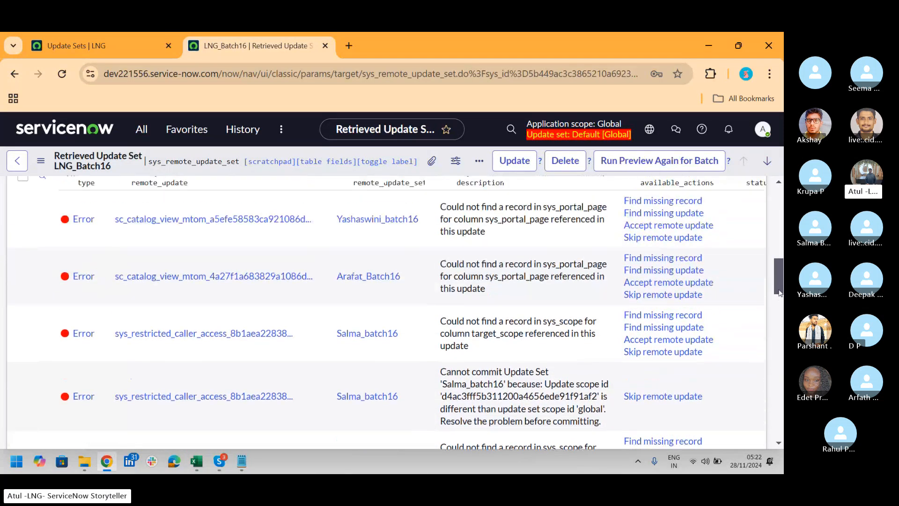
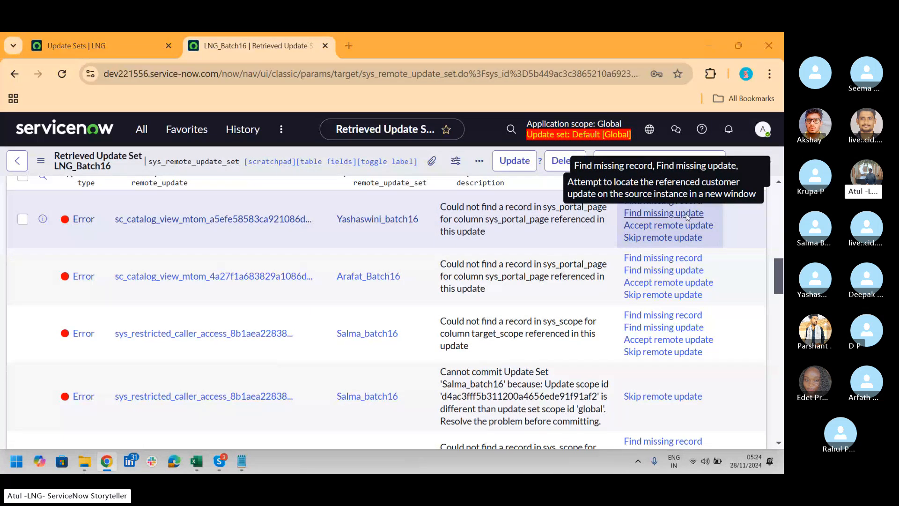
# Select all listed preview problems for the batch and accept the remote update for those that allow it
pyautogui.hotkey('alt', 'Tab')
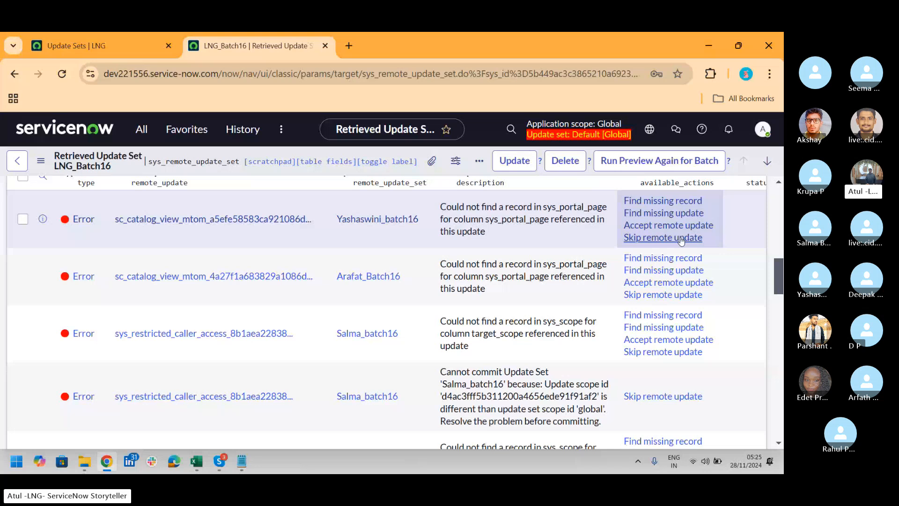
pyautogui.scroll(1, 777, 274)
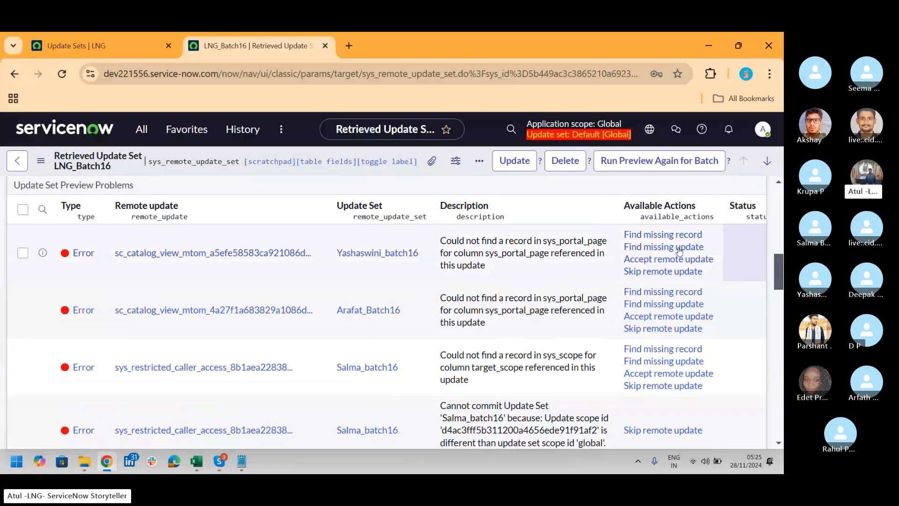
pyautogui.click(22, 211)
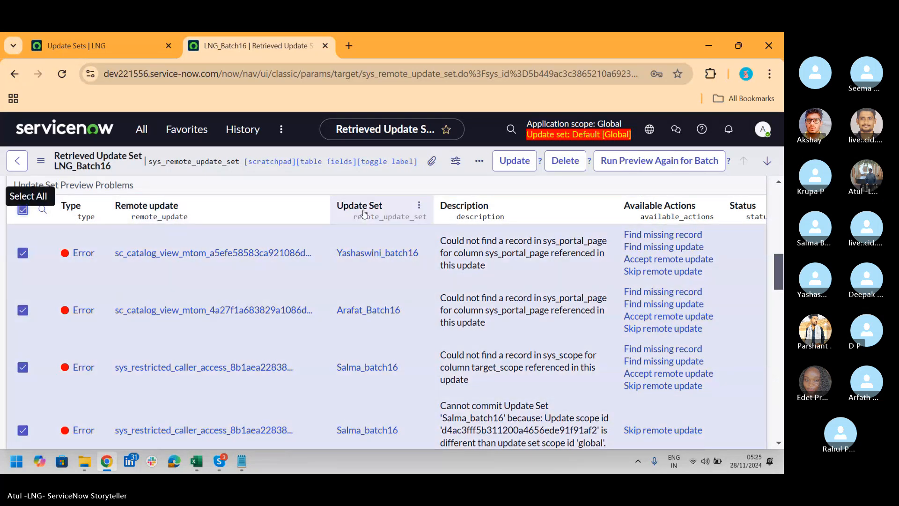
pyautogui.scroll(2, 781, 278)
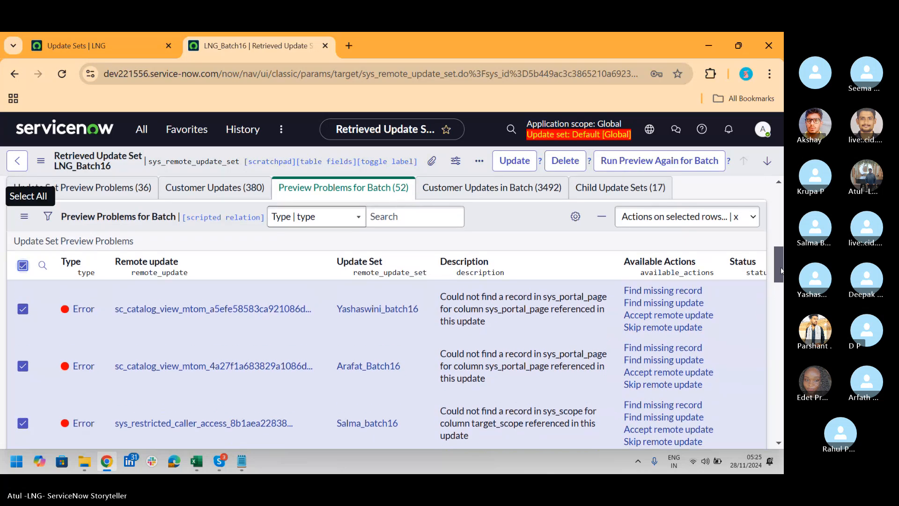
pyautogui.click(745, 227)
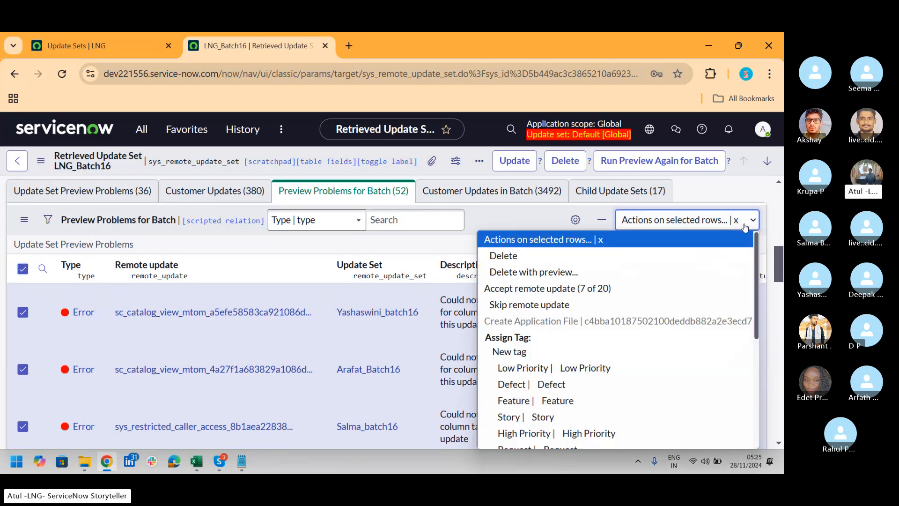
pyautogui.click(585, 289)
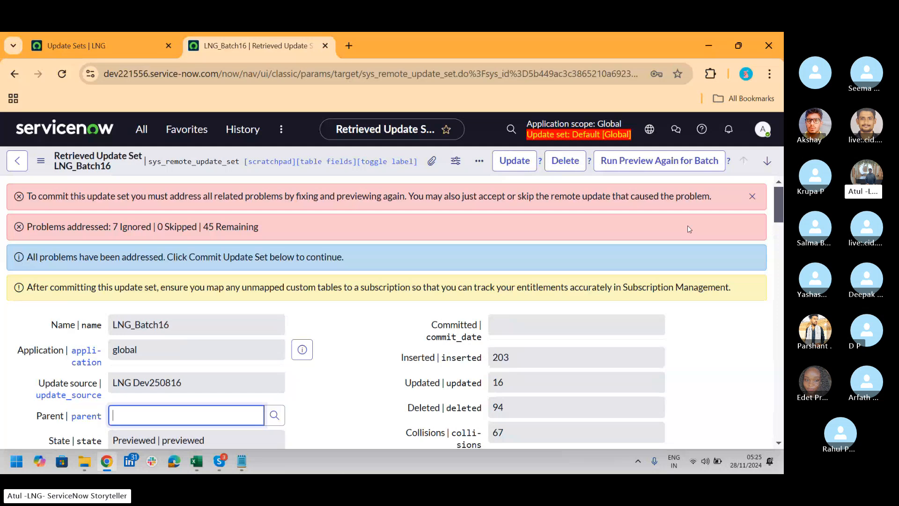
# Select all batch preview problems in the refreshed list, starting with the restricted caller access scope error, and skip their remote updates
pyautogui.moveTo(778, 204); pyautogui.dragTo(778, 268)
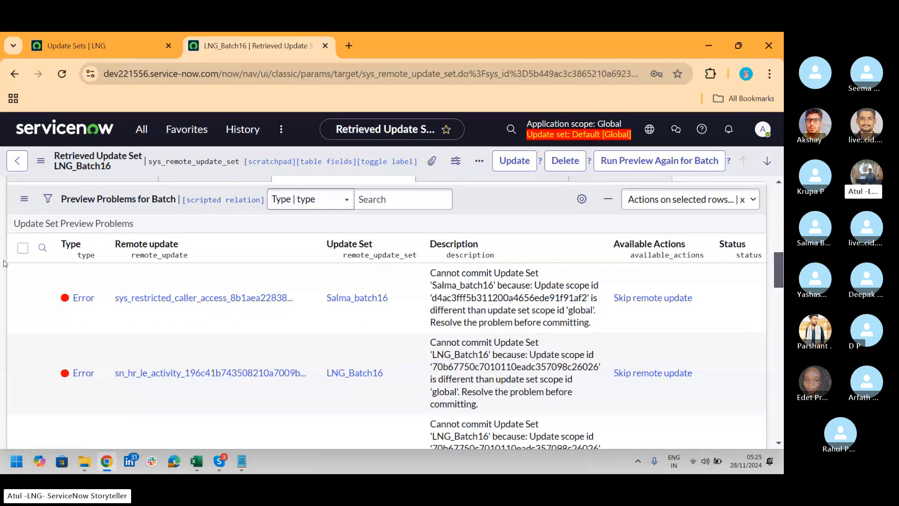
pyautogui.click(23, 251)
pyautogui.click(23, 249)
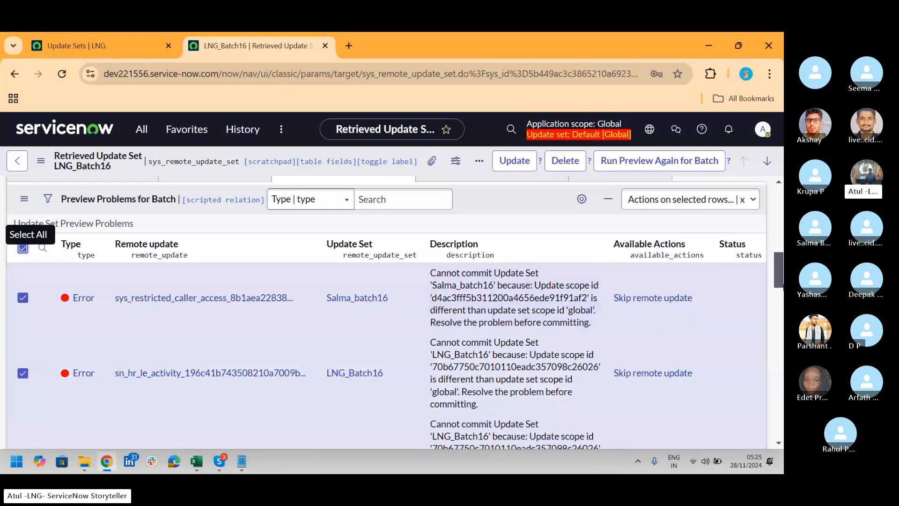
pyautogui.click(746, 203)
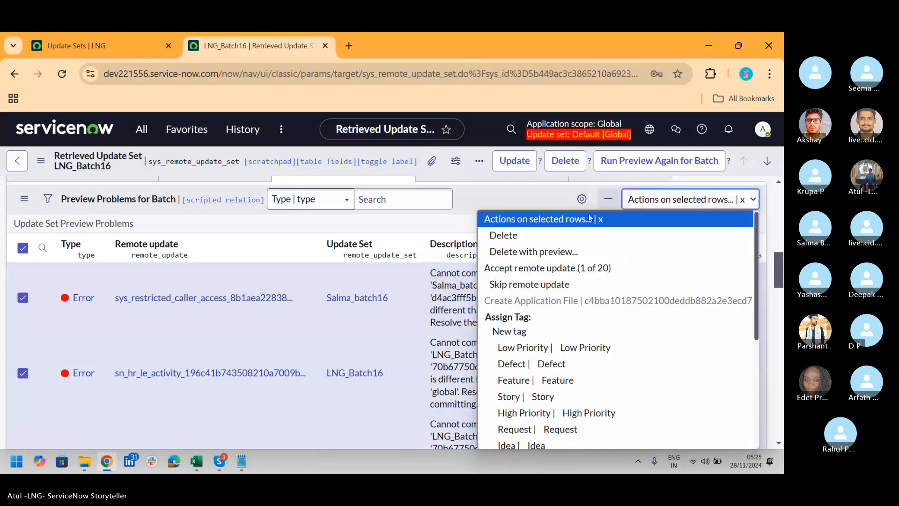
pyautogui.click(548, 285)
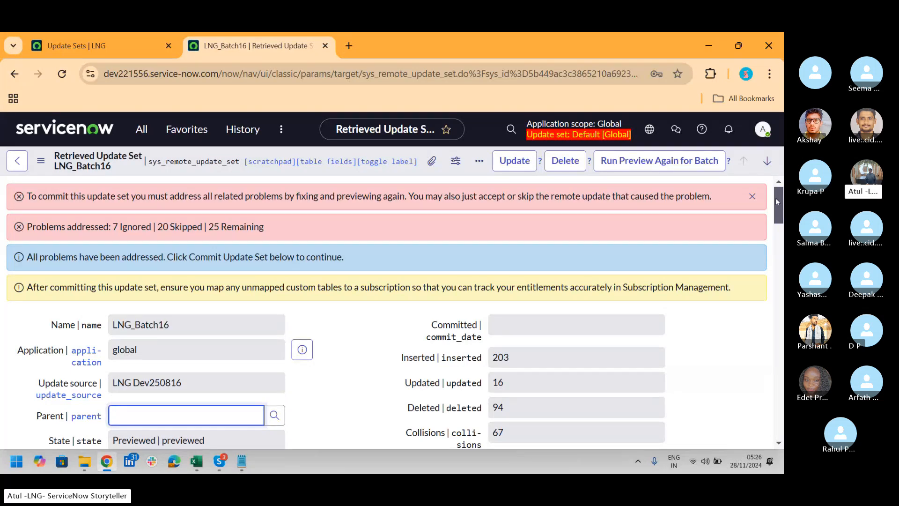
# Select the remaining batch preview problems, including the missing sys_portal_page record error, and accept the remote update where available
pyautogui.moveTo(776, 198); pyautogui.dragTo(783, 263)
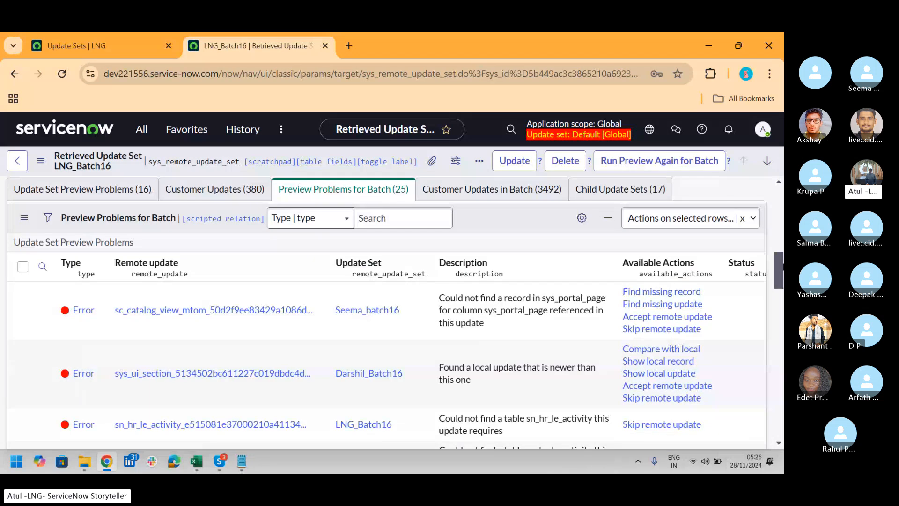
pyautogui.click(23, 266)
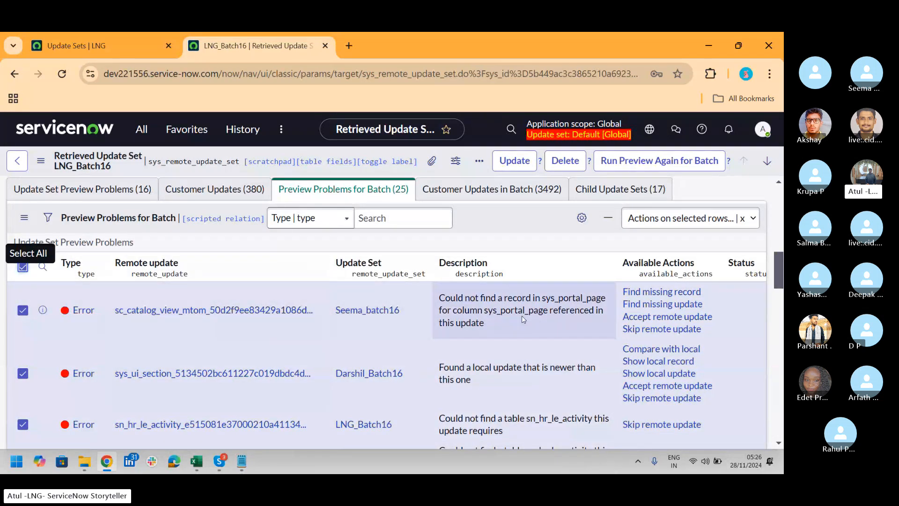
pyautogui.click(695, 222)
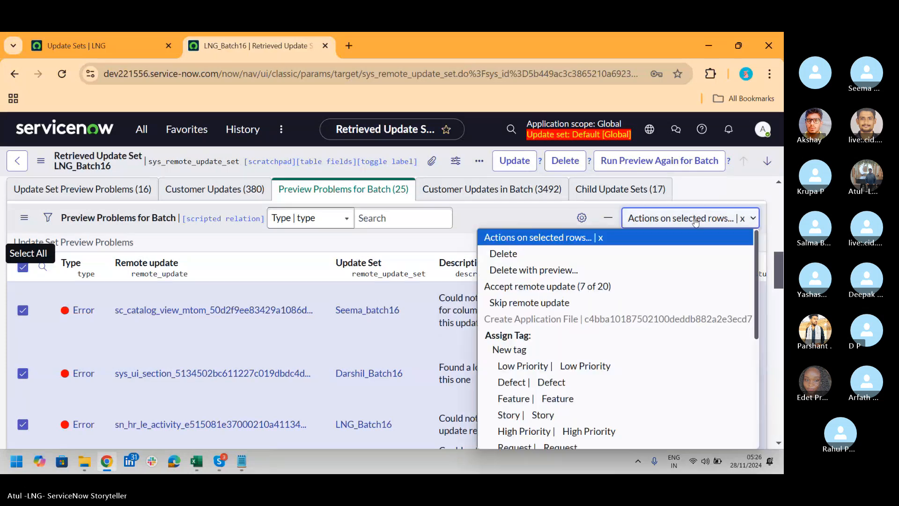
pyautogui.click(564, 286)
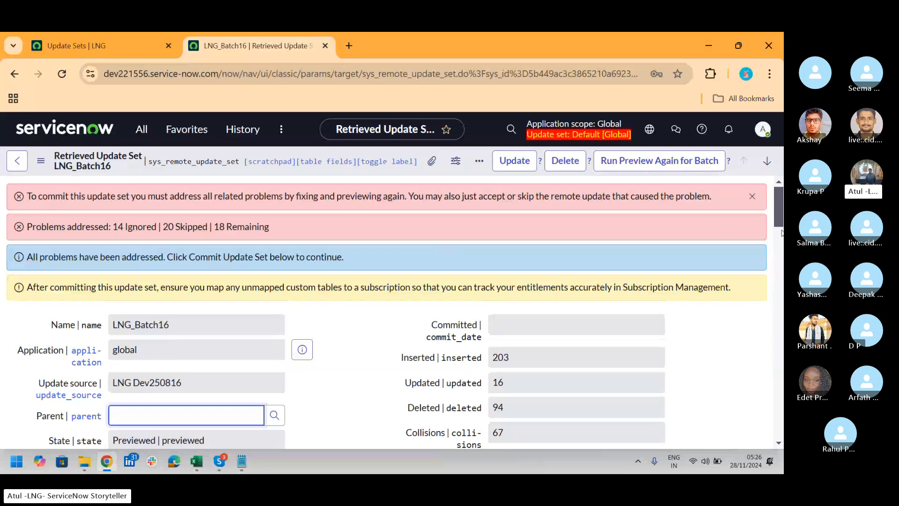
# Select all remaining LNG_Batch16 preview problems concerning sn_hr_le_activity and skip their remote updates
pyautogui.moveTo(782, 200); pyautogui.dragTo(782, 278)
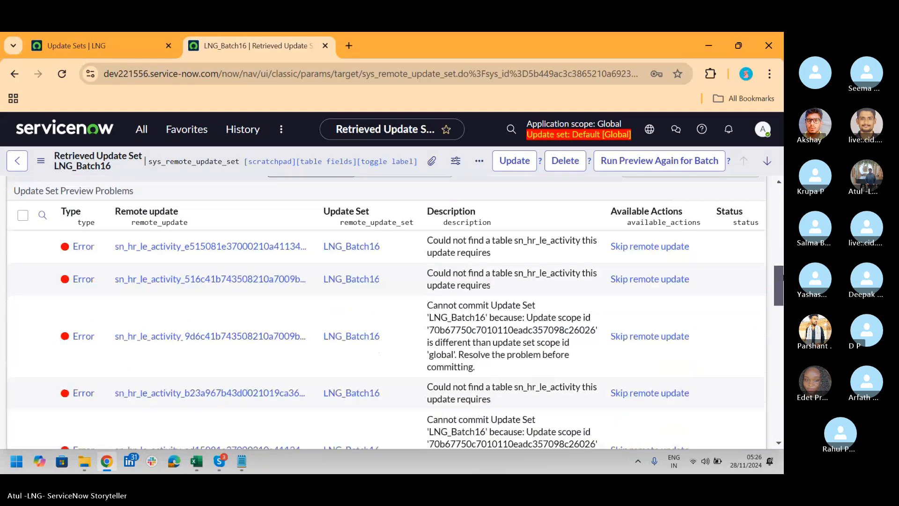
pyautogui.click(22, 215)
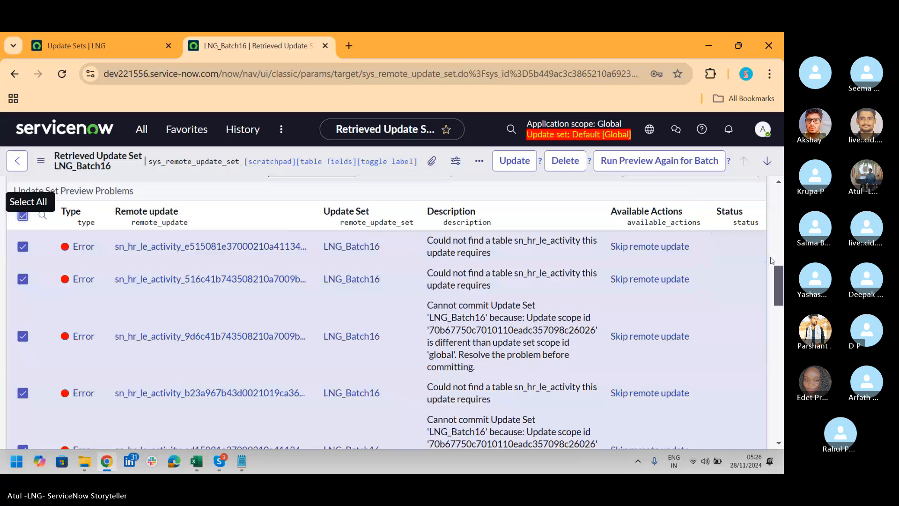
pyautogui.moveTo(781, 284); pyautogui.dragTo(781, 269)
pyautogui.click(688, 272)
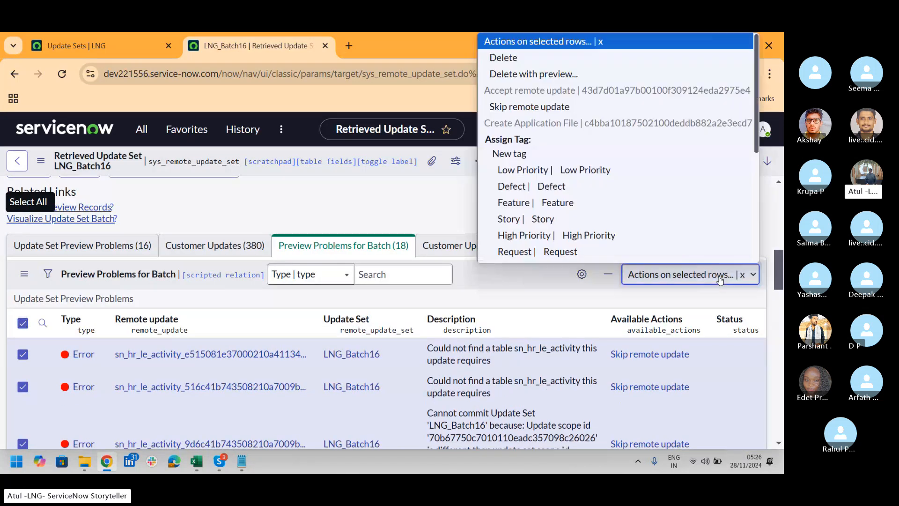
pyautogui.scroll(-1, 564, 109)
pyautogui.click(555, 93)
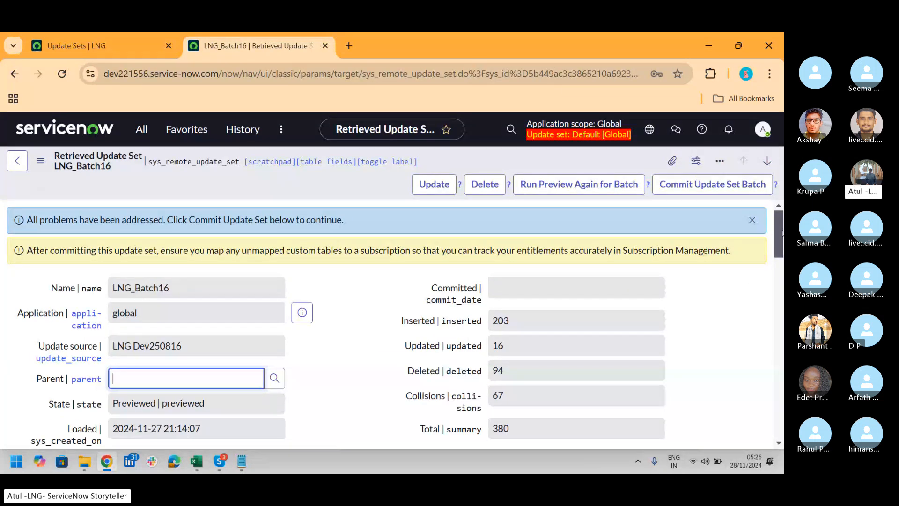
# Save the LNG_Batch16 record and commit the update set batch, proceeding despite the data destruction warning
pyautogui.moveTo(782, 231); pyautogui.dragTo(782, 299)
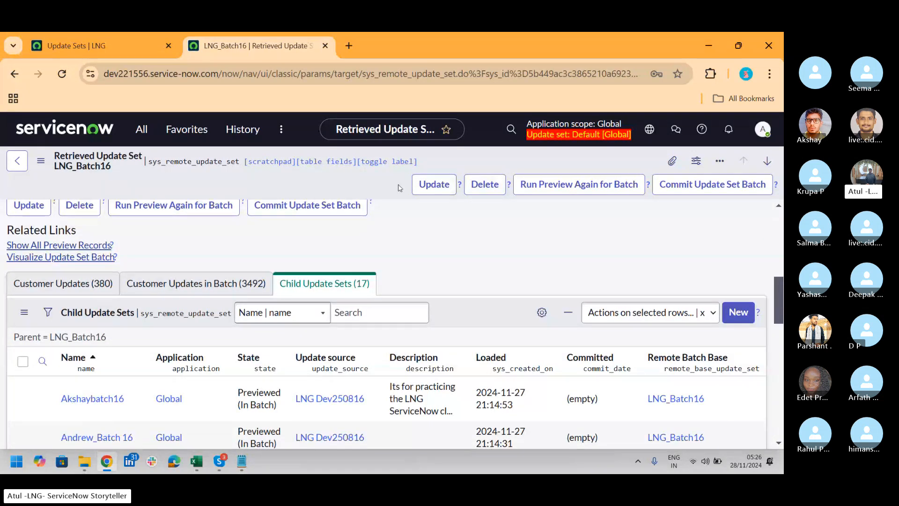
pyautogui.rightClick(357, 183)
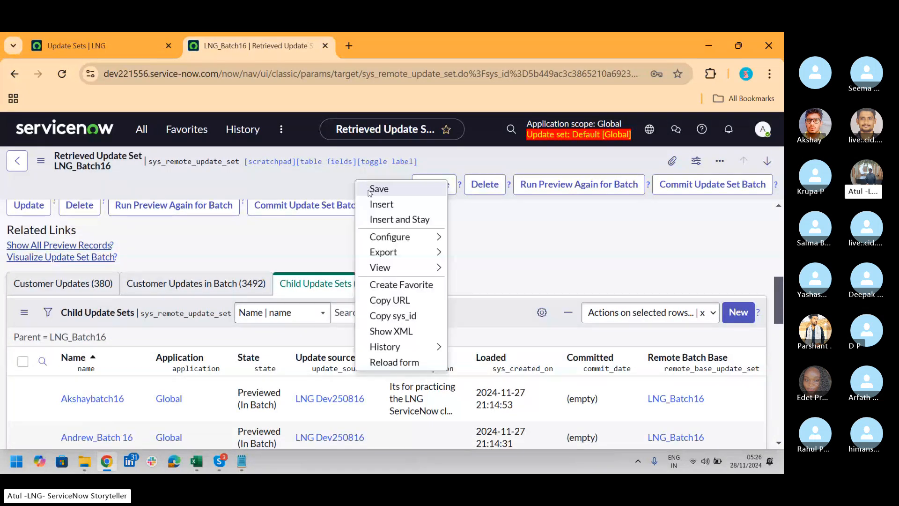
pyautogui.click(369, 192)
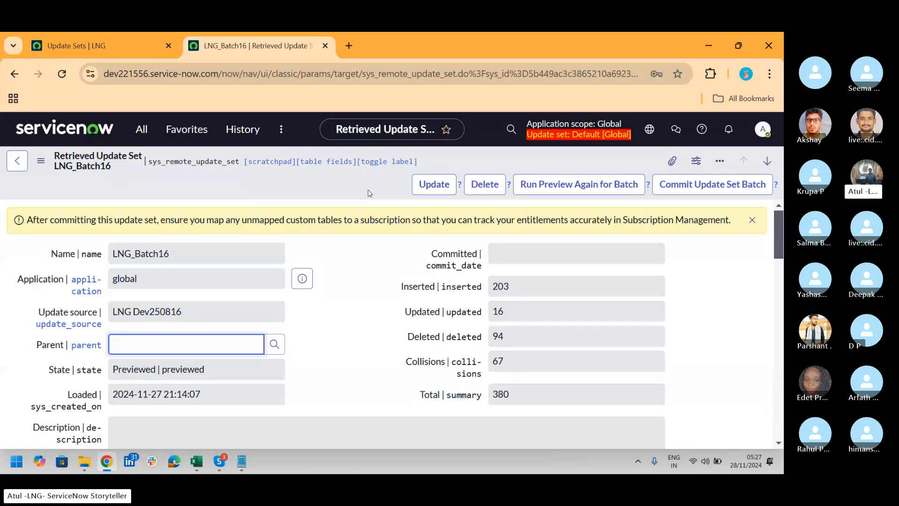
pyautogui.click(709, 191)
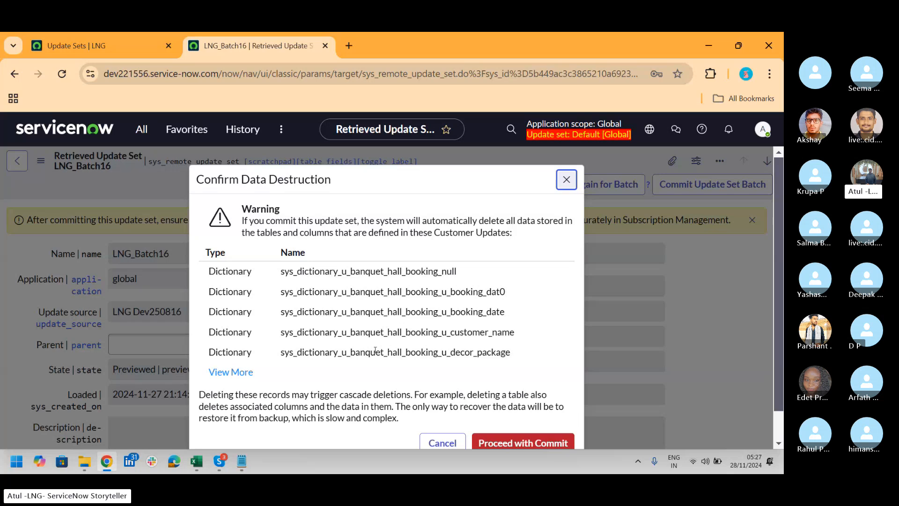
pyautogui.click(550, 442)
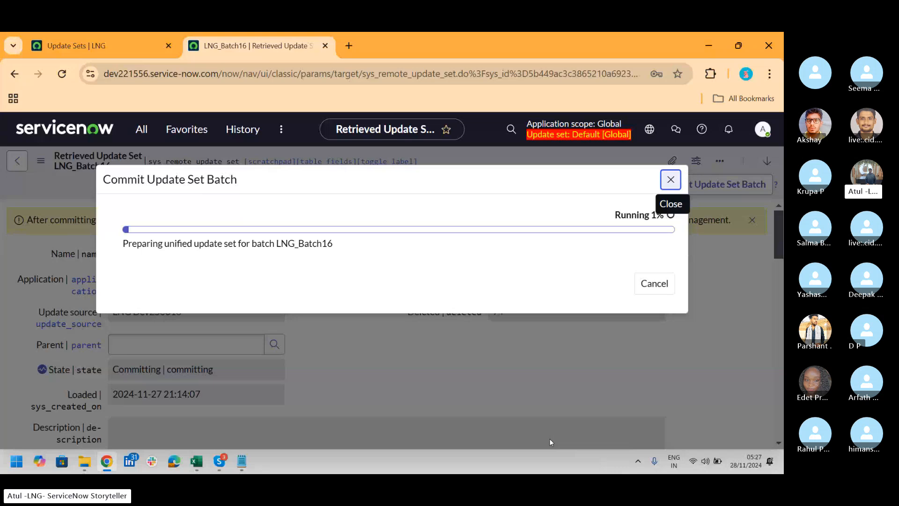
pyautogui.click(69, 37)
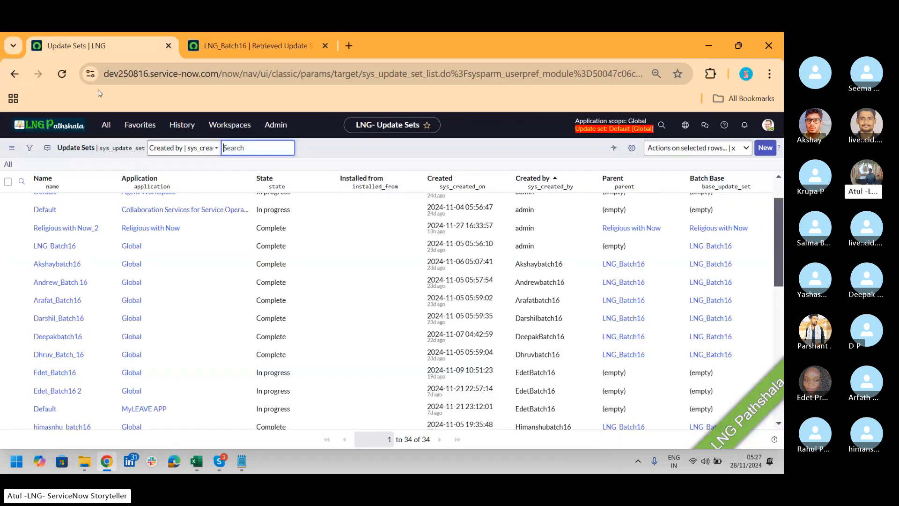
pyautogui.click(257, 47)
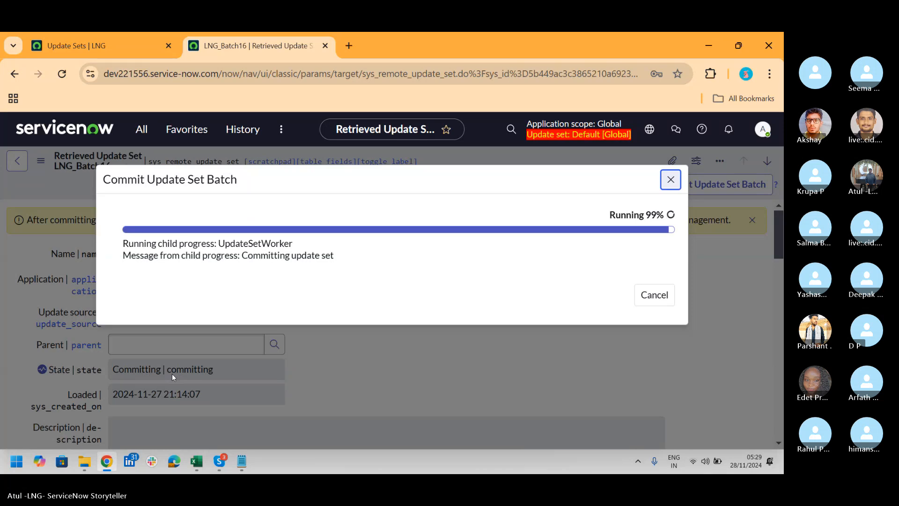
pyautogui.hotkey('alt', 'Tab')
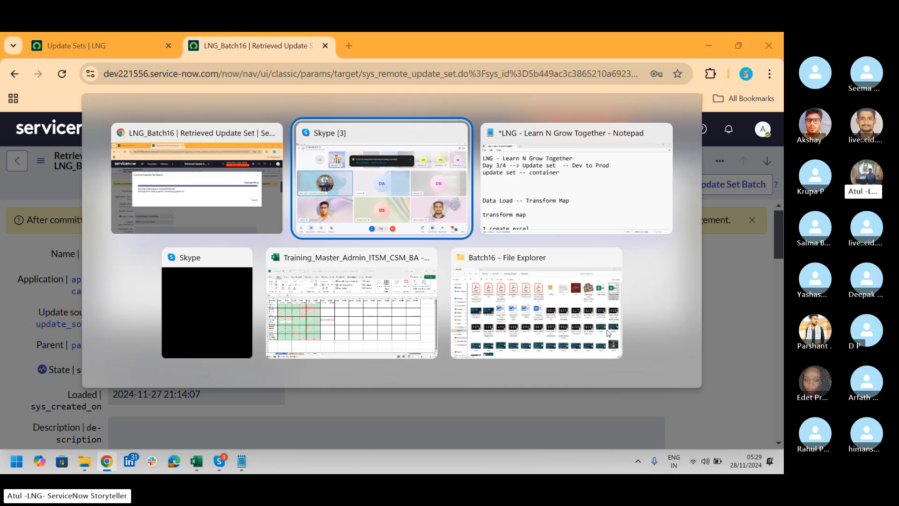
pyautogui.hotkey('alt', 'Tab')
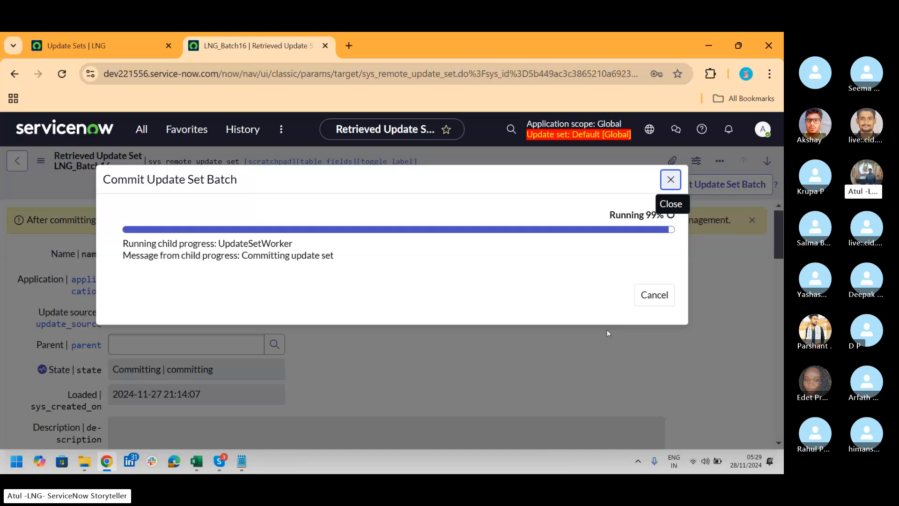
pyautogui.hotkey('alt', 'Tab')
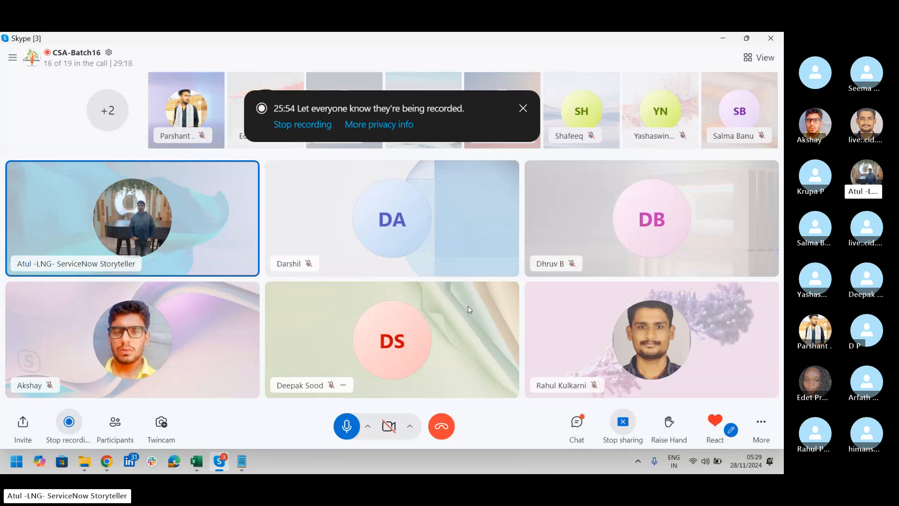
pyautogui.hotkey('alt', 'Tab')
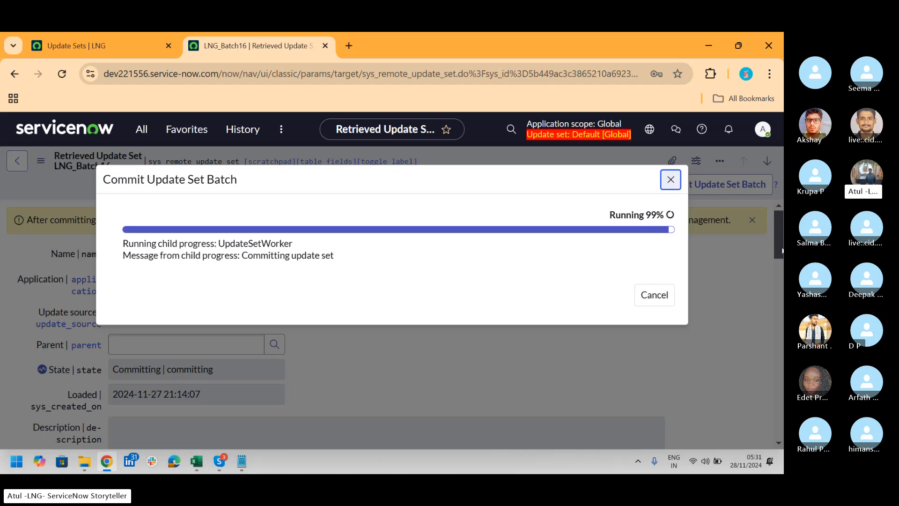
pyautogui.hotkey('alt', 'Tab')
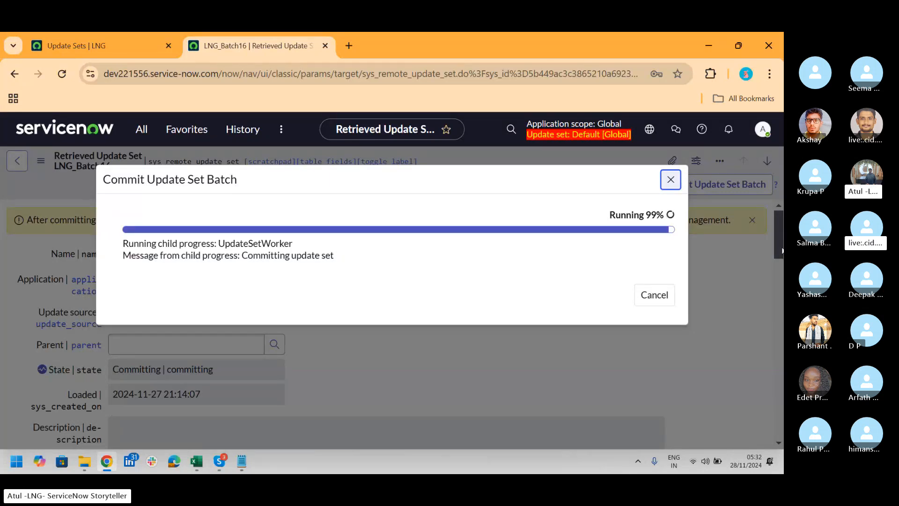
pyautogui.hotkey('alt', 'Tab')
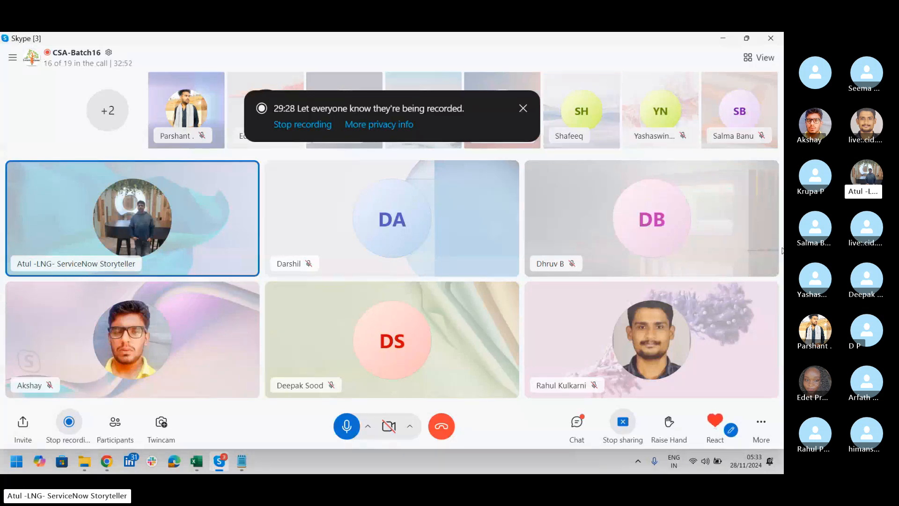
pyautogui.hotkey('alt', 'Tab')
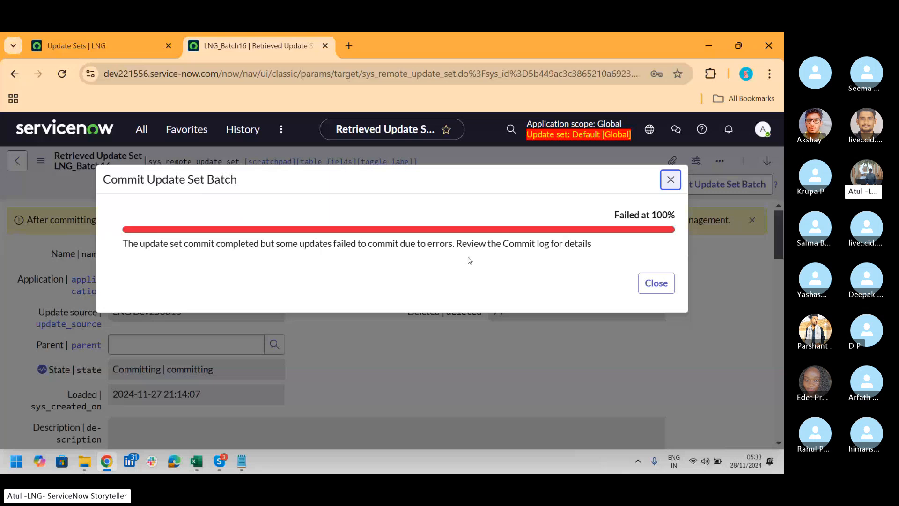
# Close the commit progress dialog and review the child update sets and customer updates of LNG_Batch16
pyautogui.click(652, 287)
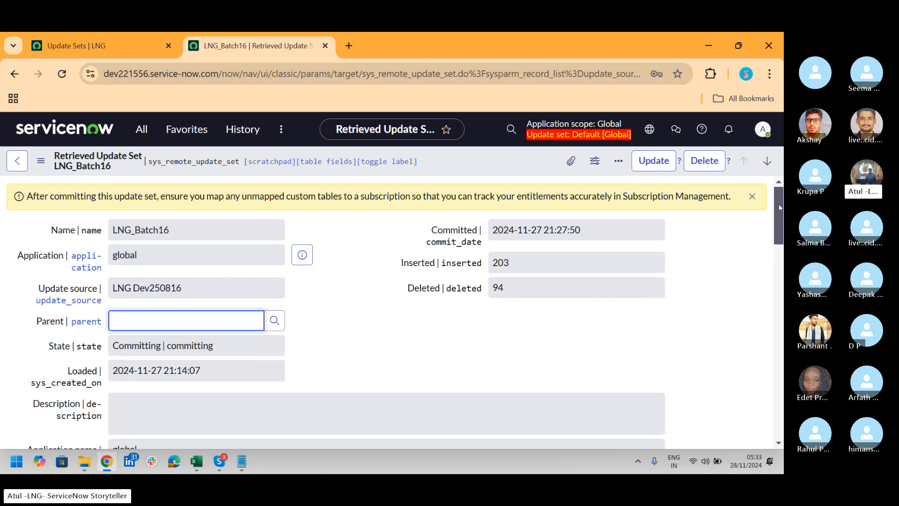
pyautogui.moveTo(779, 206); pyautogui.dragTo(780, 285)
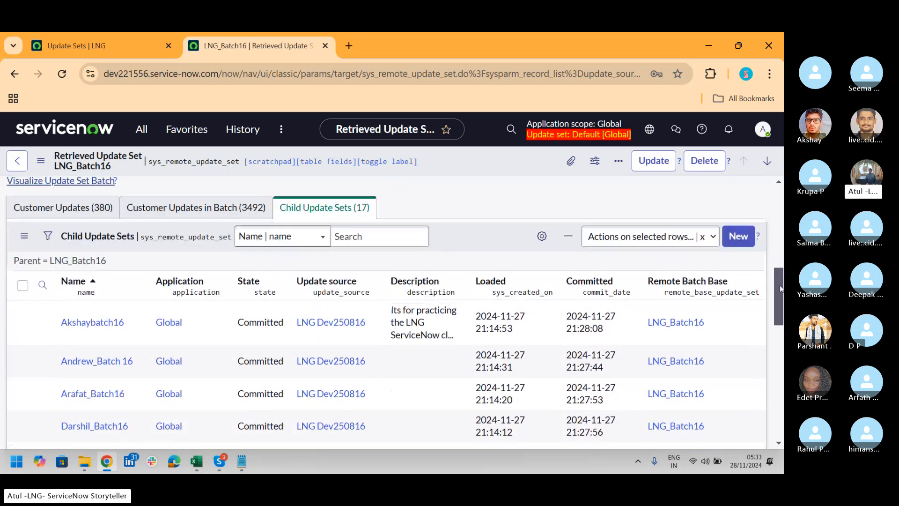
pyautogui.click(84, 214)
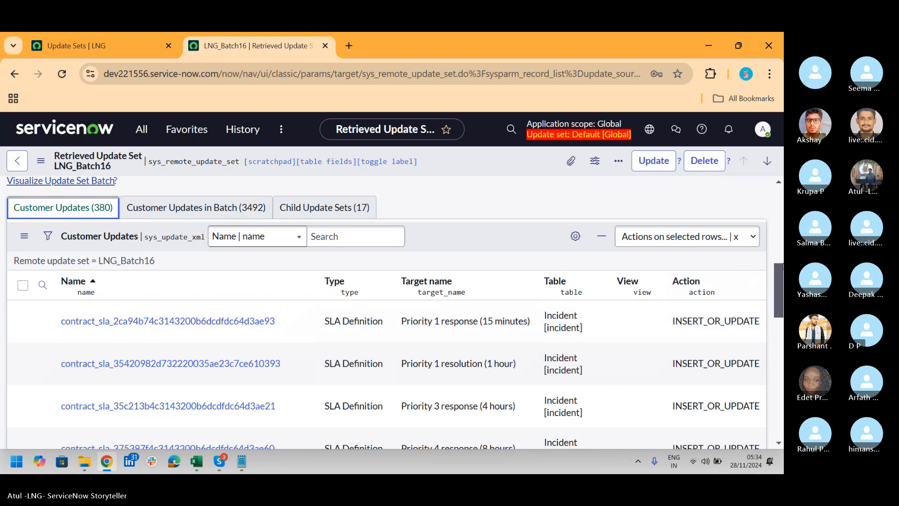
# Save the committed LNG_Batch16 retrieved update set record
pyautogui.scroll(8, 302, 160)
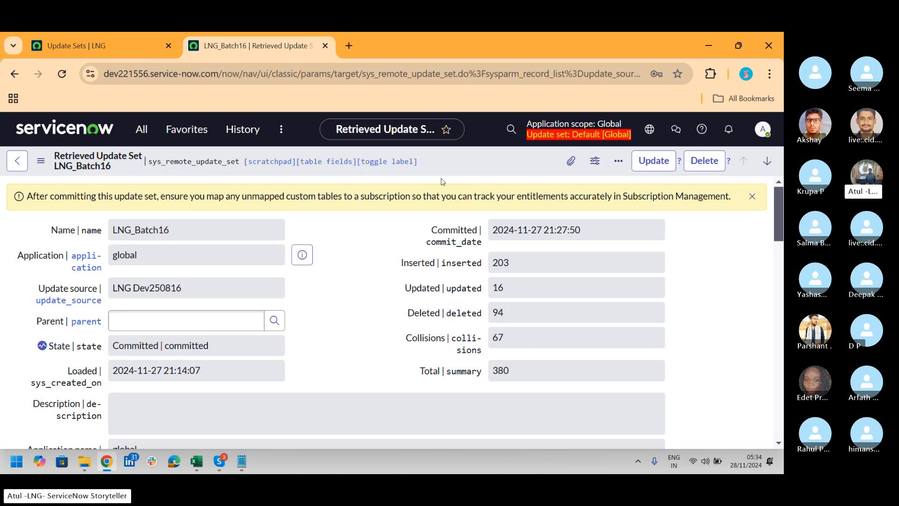
pyautogui.rightClick(445, 164)
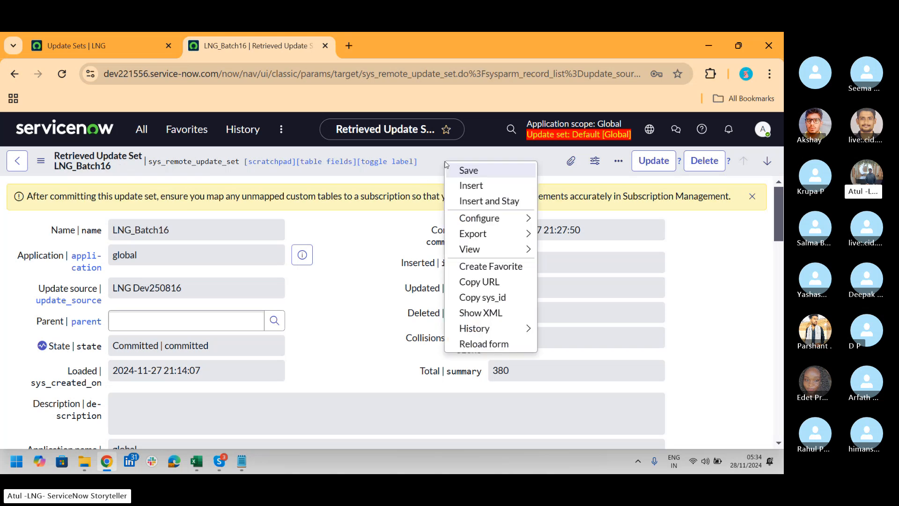
pyautogui.click(467, 171)
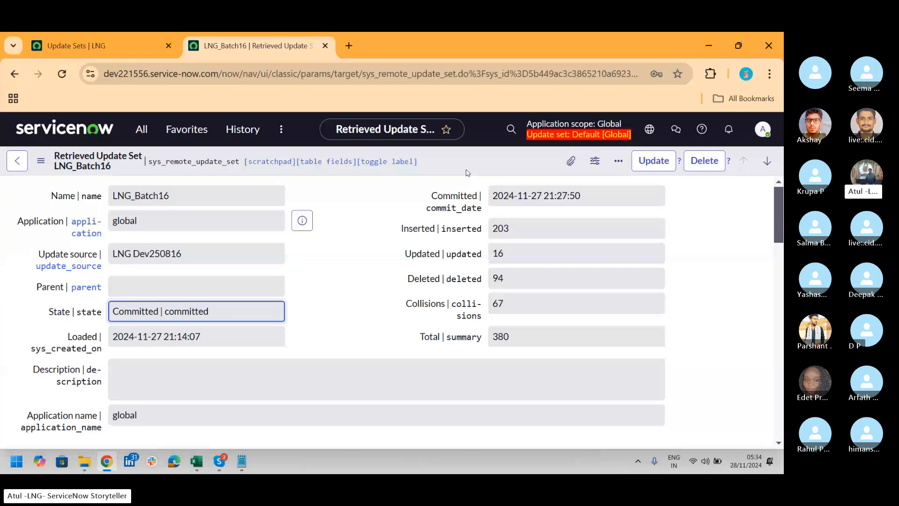
# Search the application navigator for batch16 and reload the LNG_Batch16 page on dev221556 to refresh the available modules
pyautogui.click(141, 129)
pyautogui.click(192, 165)
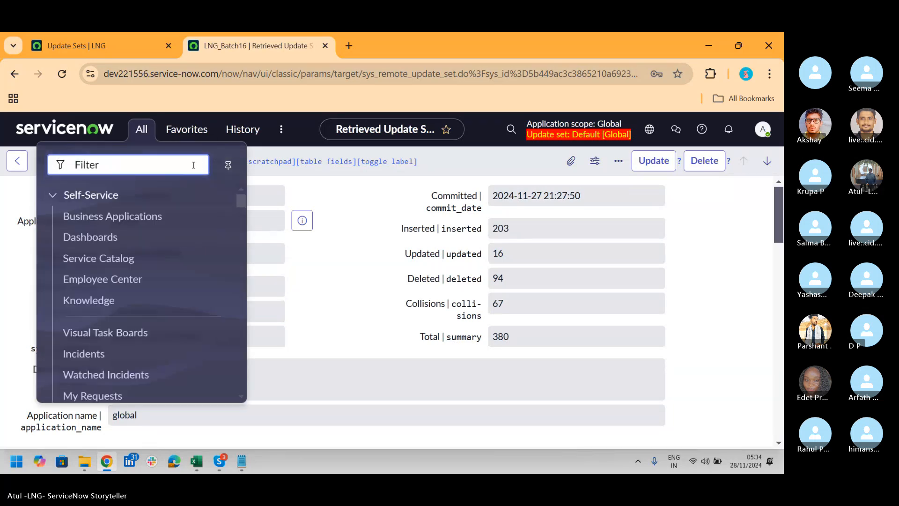
pyautogui.write('batch16')
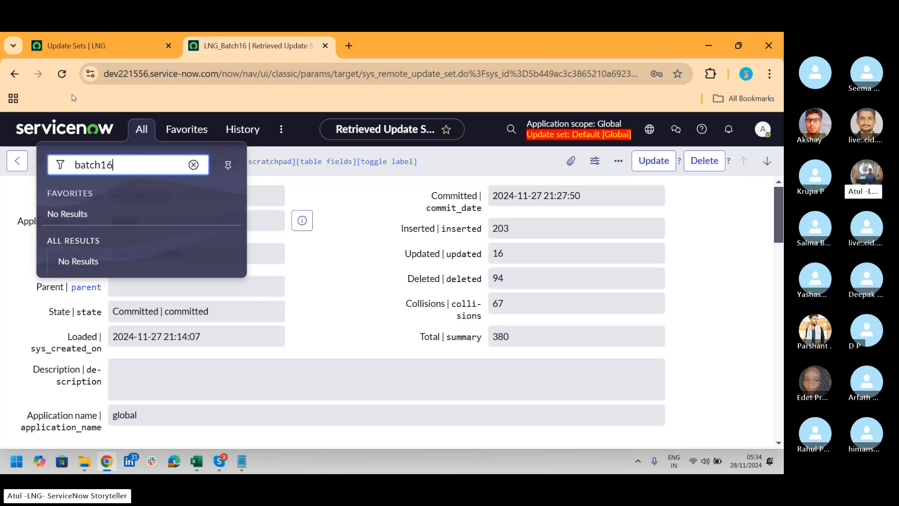
pyautogui.click(66, 78)
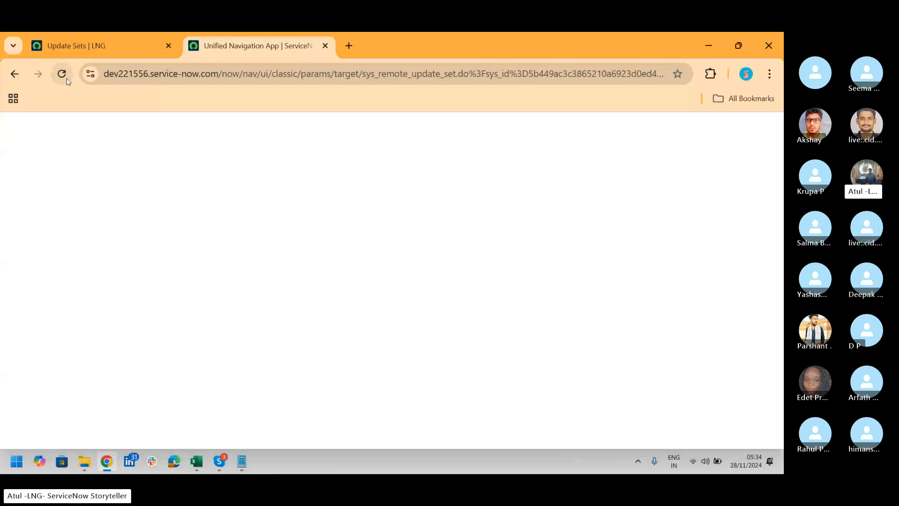
pyautogui.click(76, 45)
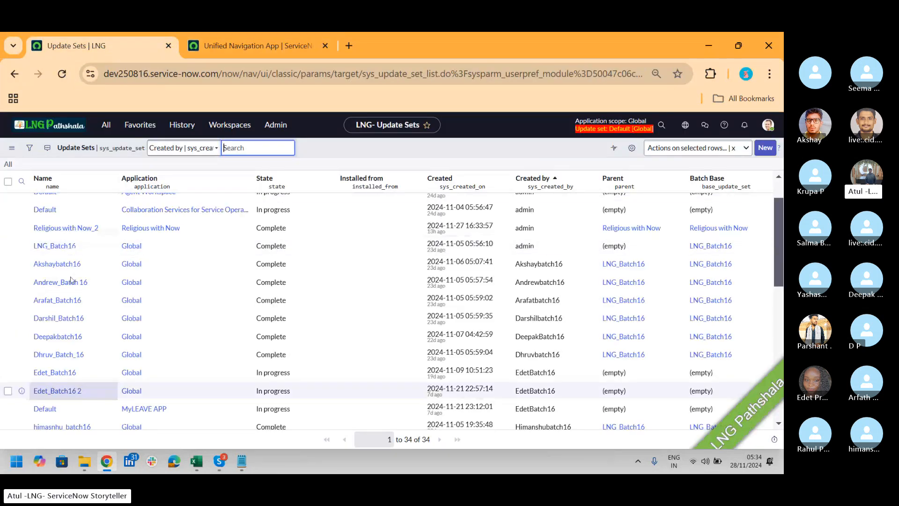
pyautogui.click(232, 45)
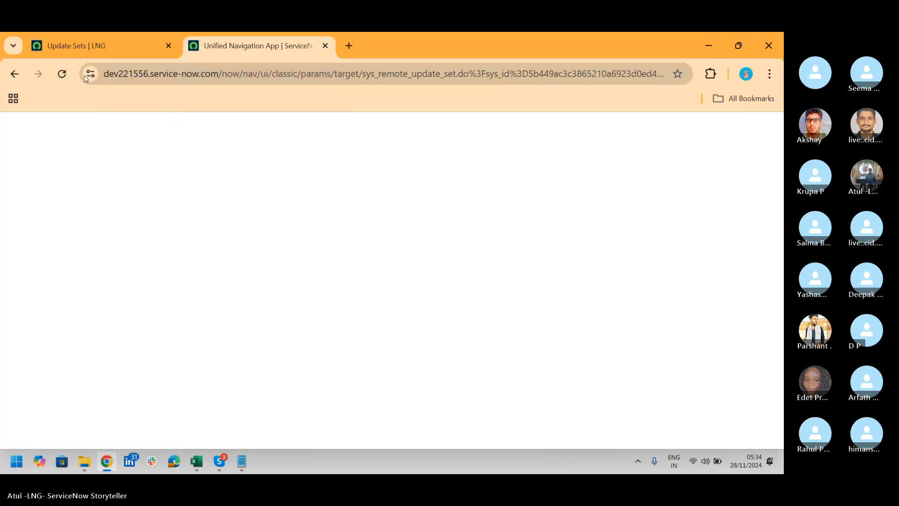
pyautogui.click(67, 78)
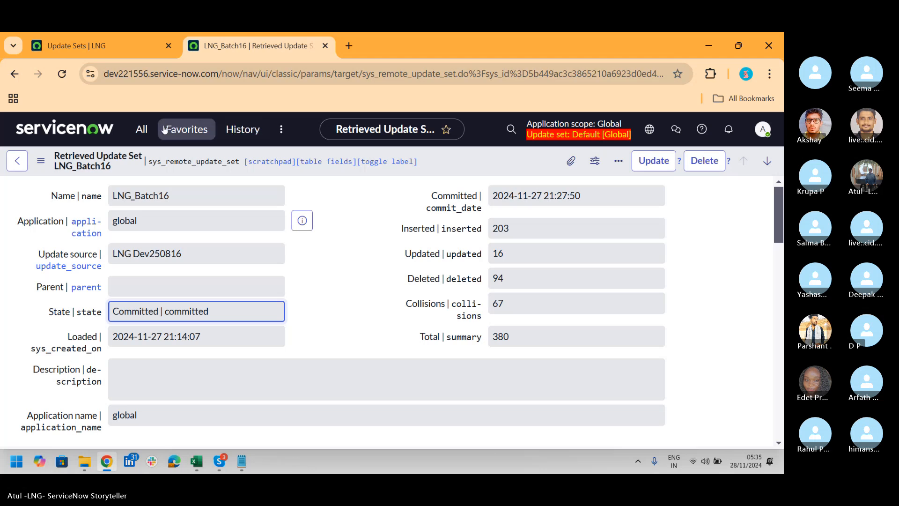
# Search the application navigator for batch16 and open the Batch16 Table 2s list under the Batch16 Change application
pyautogui.click(135, 132)
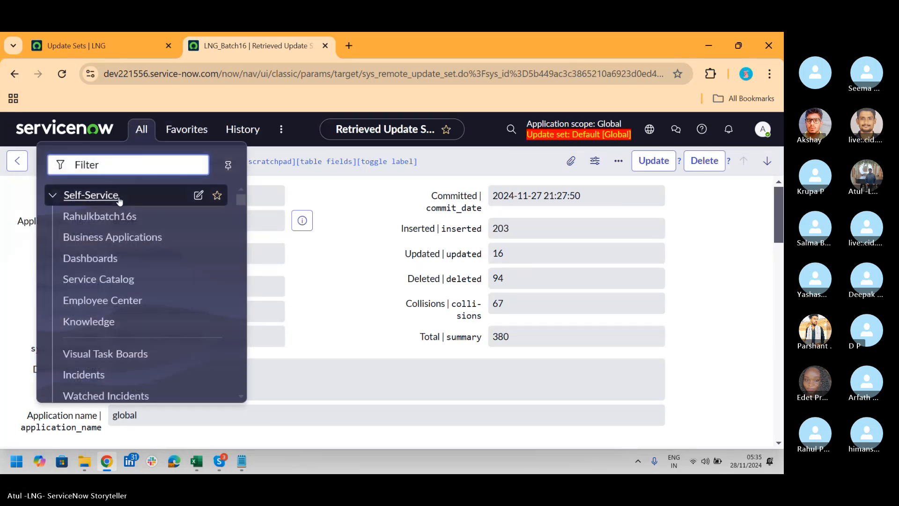
pyautogui.write('batch16')
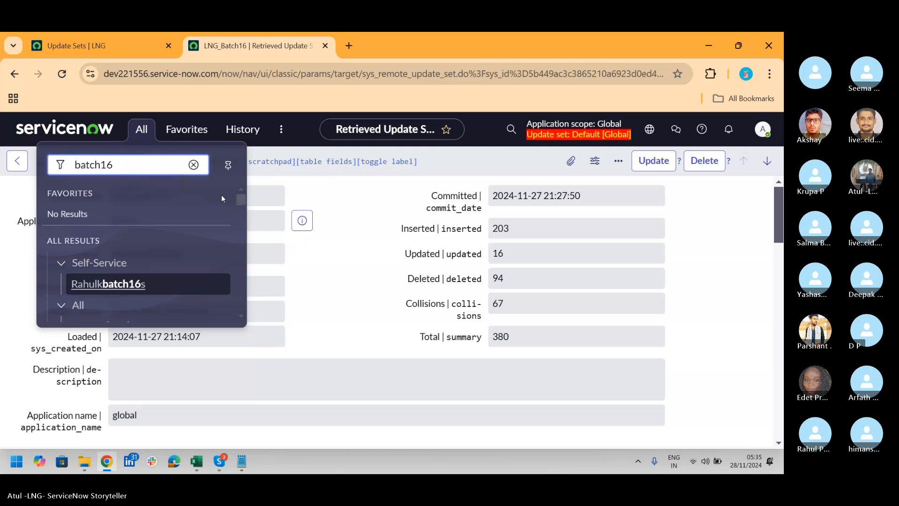
pyautogui.moveTo(240, 198); pyautogui.dragTo(248, 307)
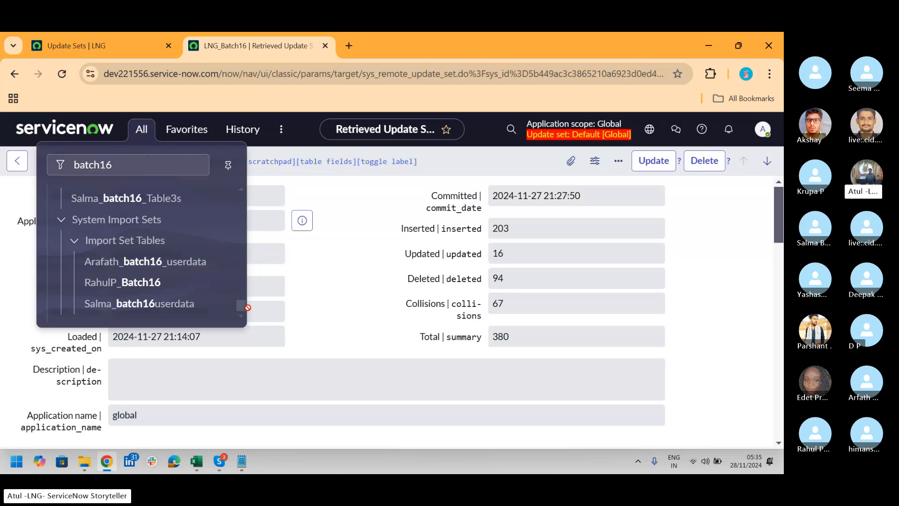
pyautogui.moveTo(244, 307); pyautogui.dragTo(243, 297)
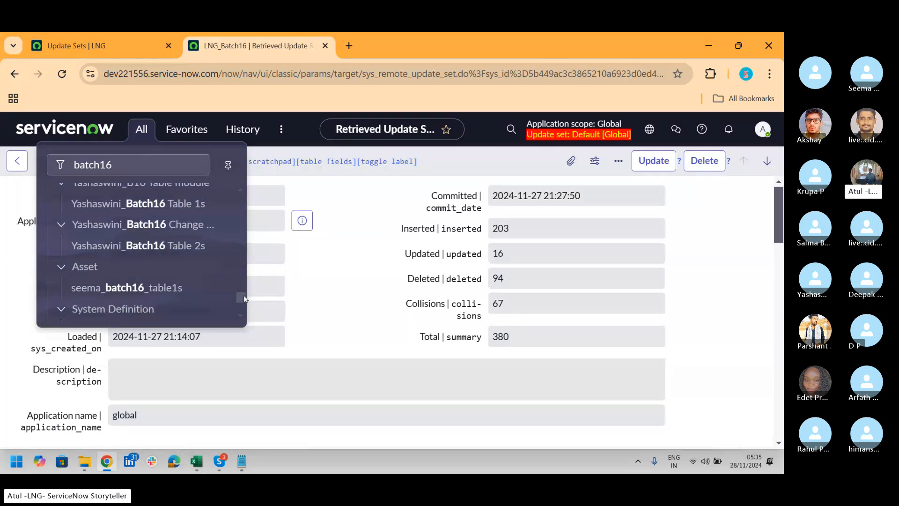
pyautogui.click(181, 260)
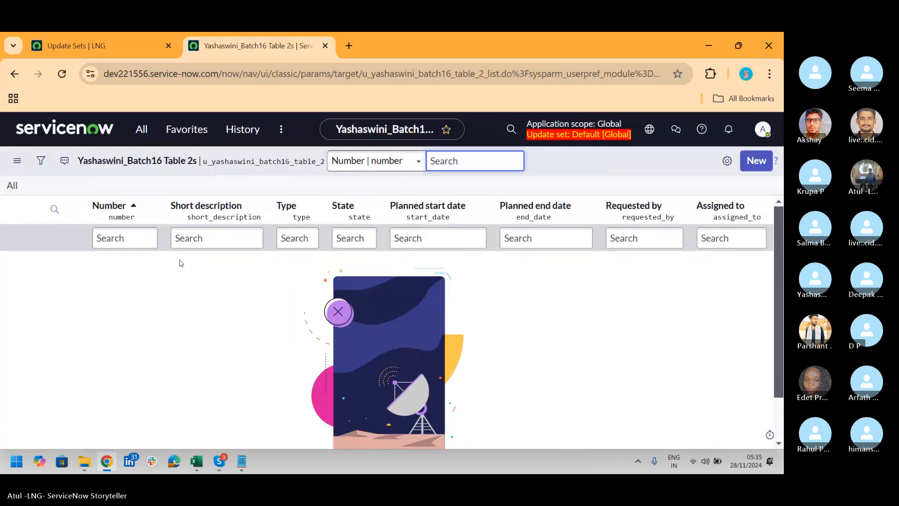
# Search the application navigator for leave and for reli to check for other transferred modules, and clear the filter
pyautogui.click(145, 137)
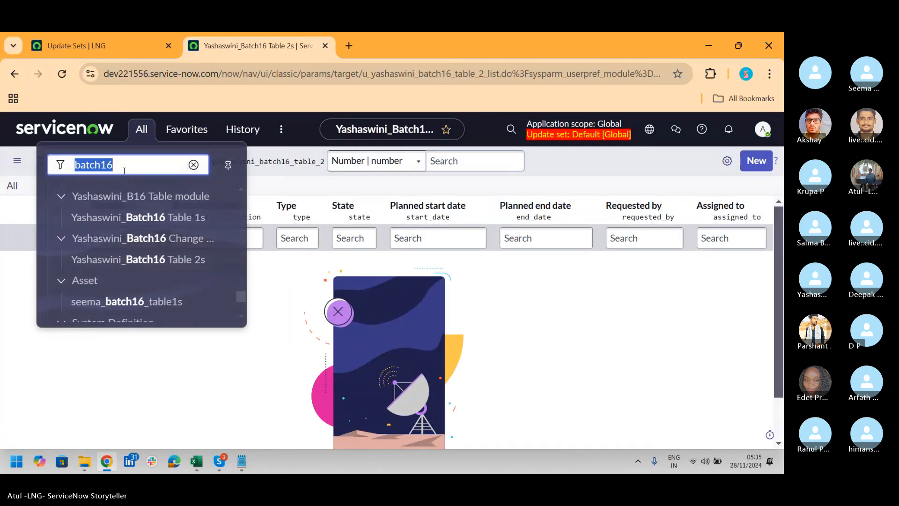
pyautogui.write('leave')
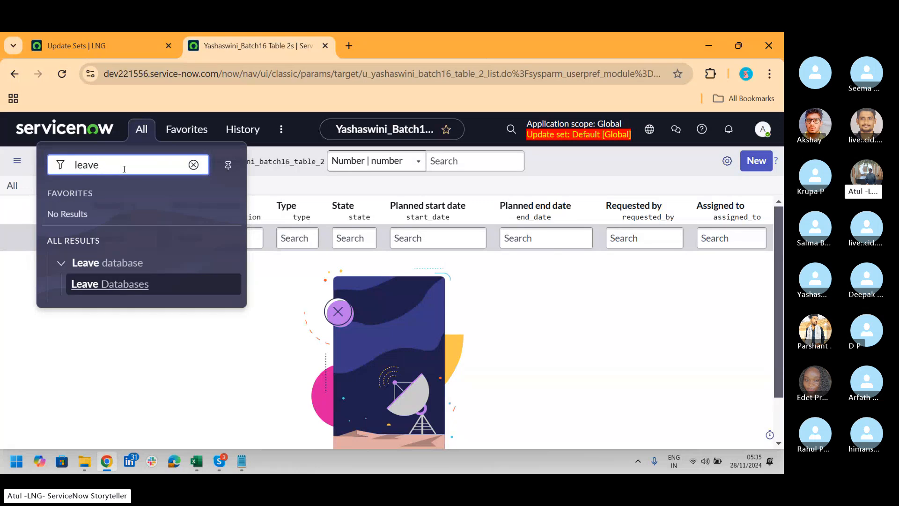
pyautogui.moveTo(145, 170); pyautogui.dragTo(31, 164)
pyautogui.write('rel')
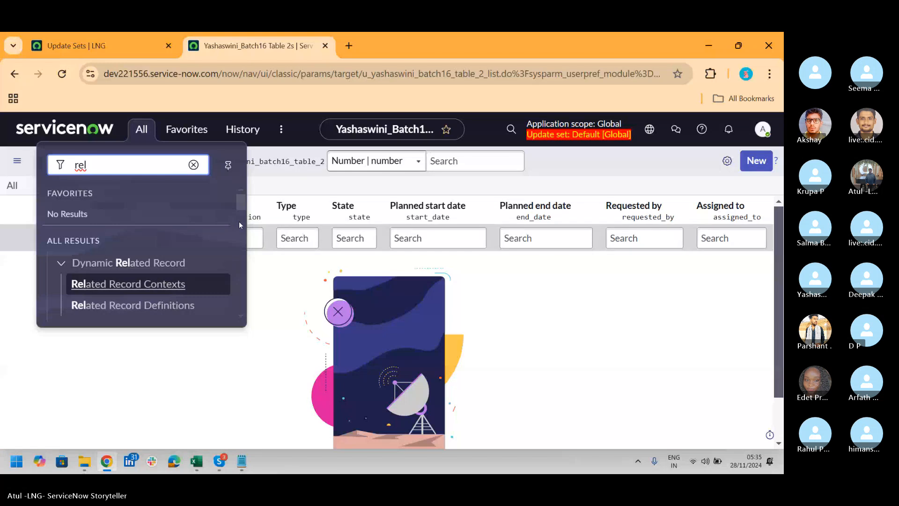
pyautogui.write('i')
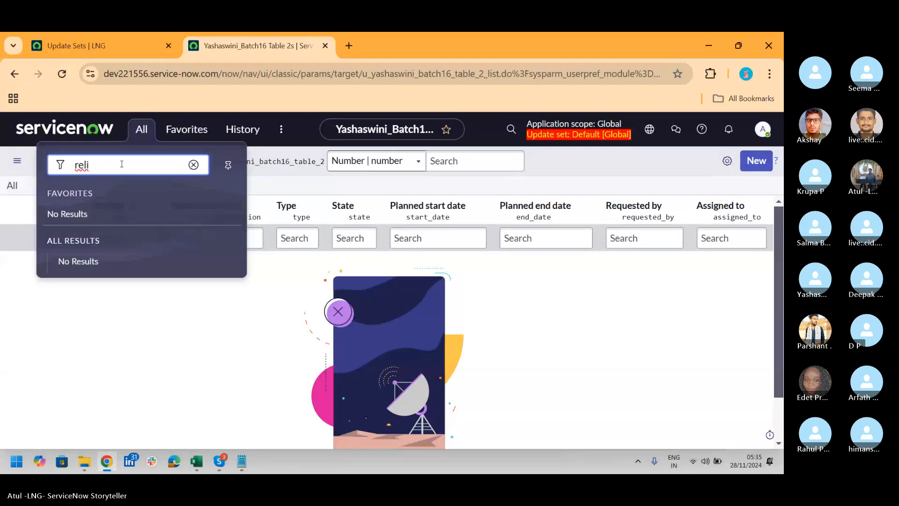
pyautogui.press('BackSpace')
pyautogui.press('BackSpace')
pyautogui.press('BackSpace')
pyautogui.press('BackSpace')
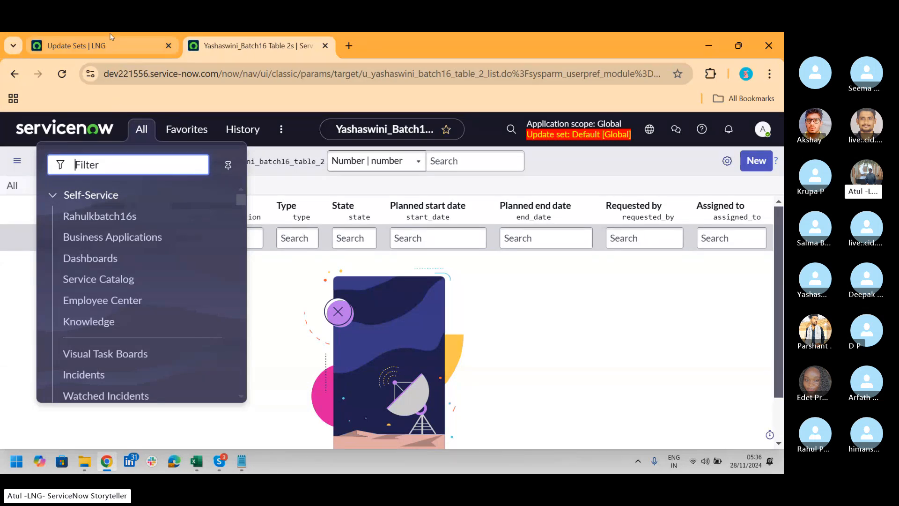
# Search the navigator for batch16, open the batch16_table6s list and view its blank new record form
pyautogui.write('batch16')
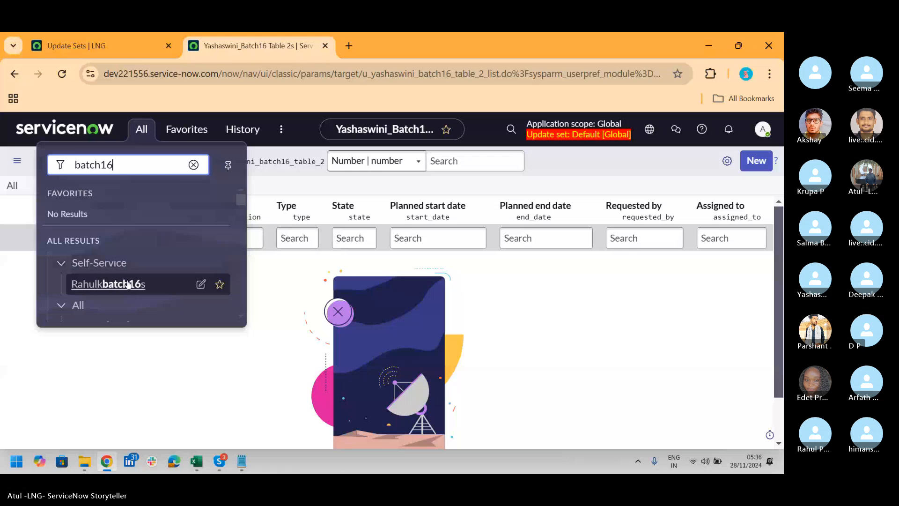
pyautogui.moveTo(242, 200); pyautogui.dragTo(243, 209)
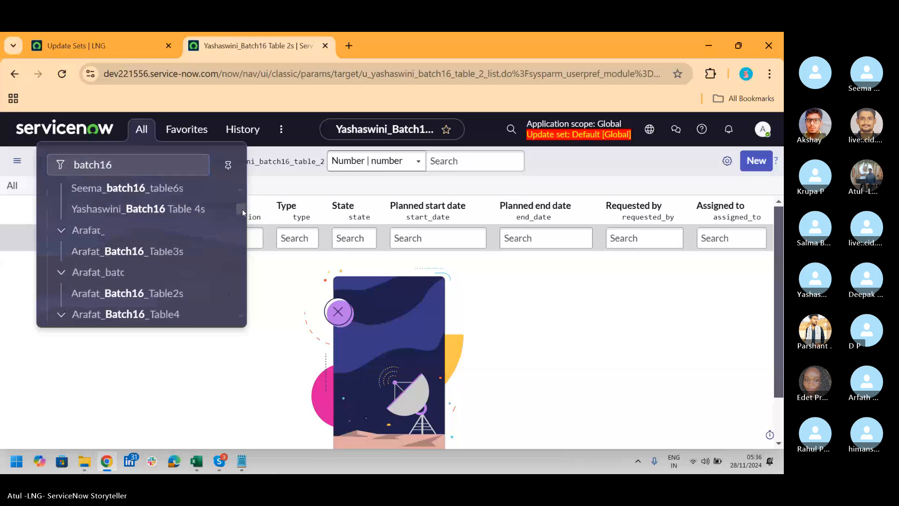
pyautogui.click(147, 192)
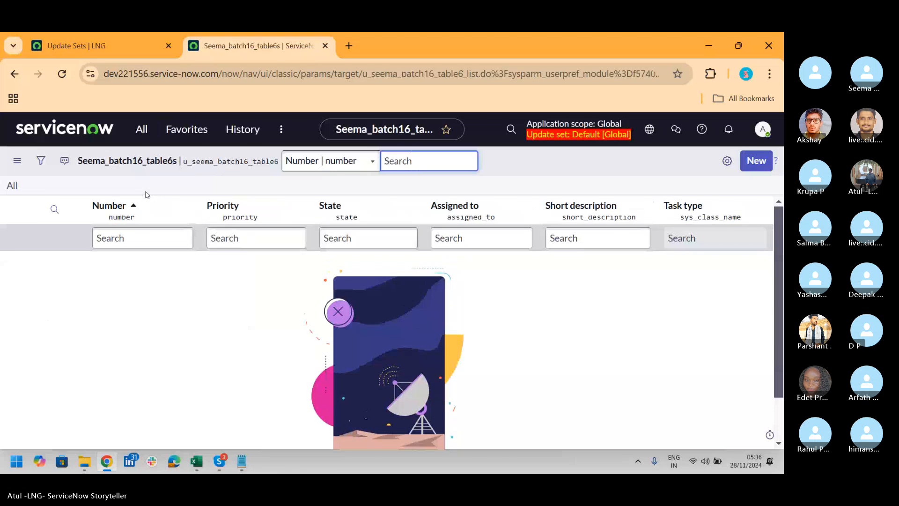
pyautogui.click(756, 161)
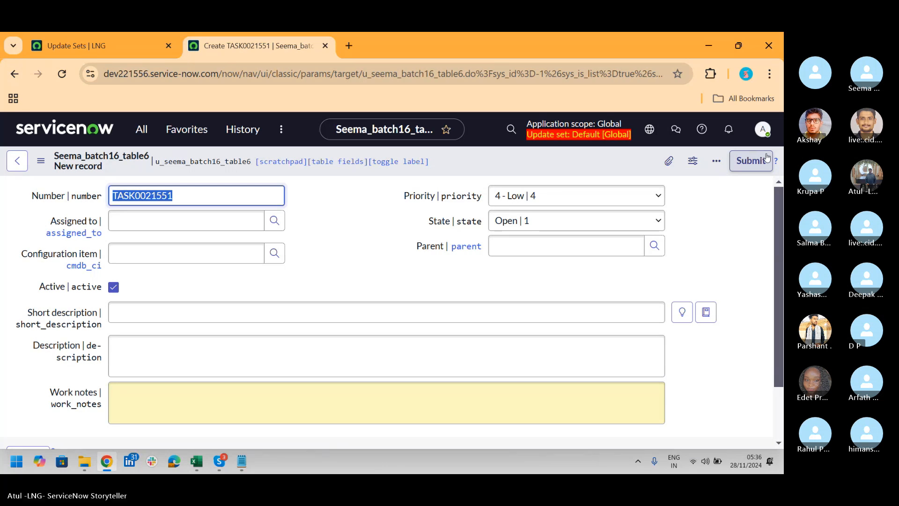
# Search the application navigator for tables and open the Tables list under System Definition
pyautogui.click(135, 131)
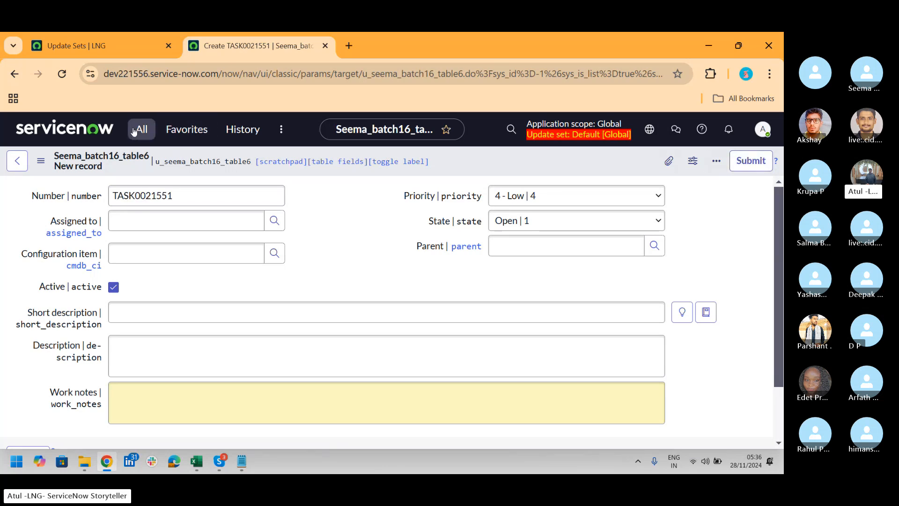
pyautogui.write('tavle')
pyautogui.press('BackSpace')
pyautogui.press('BackSpace')
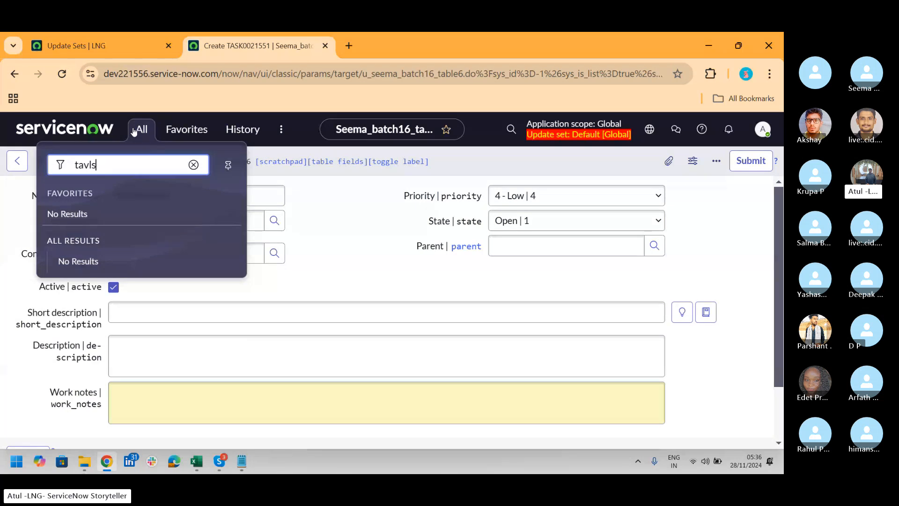
pyautogui.press('BackSpace')
pyautogui.write('bles')
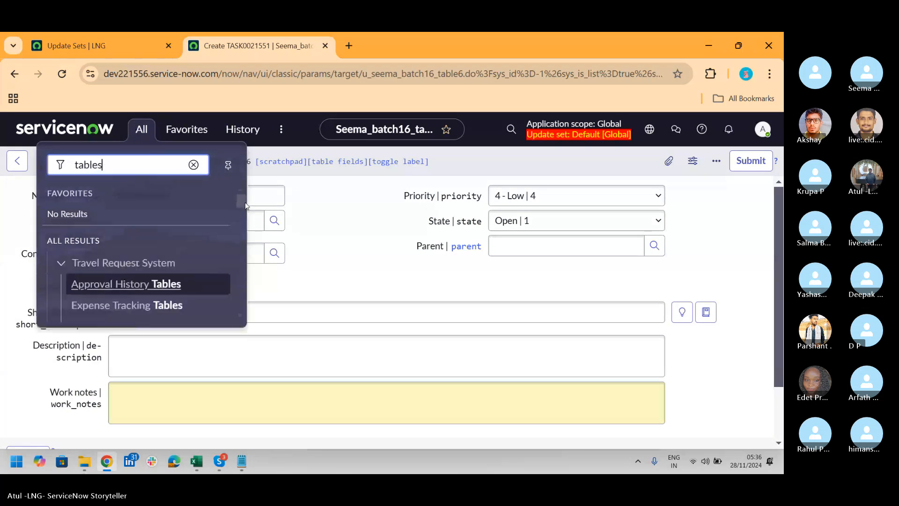
pyautogui.moveTo(242, 201); pyautogui.dragTo(252, 245)
pyautogui.click(97, 227)
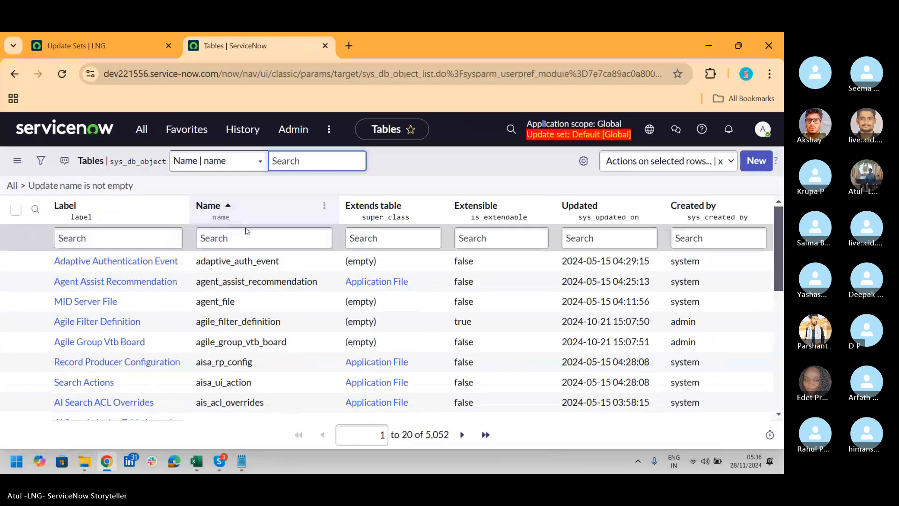
# Filter the Tables list by names starting with u_ to review the custom tables
pyautogui.click(228, 236)
pyautogui.write('u_')
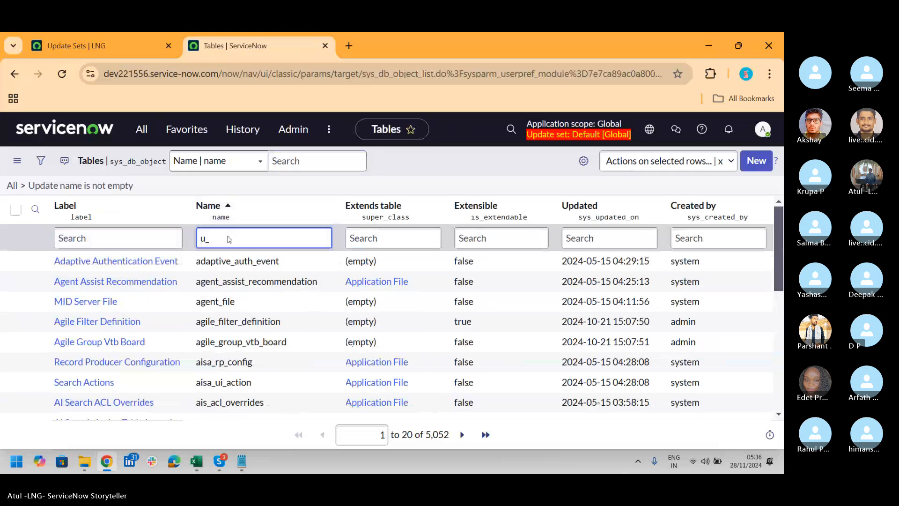
pyautogui.press('Return')
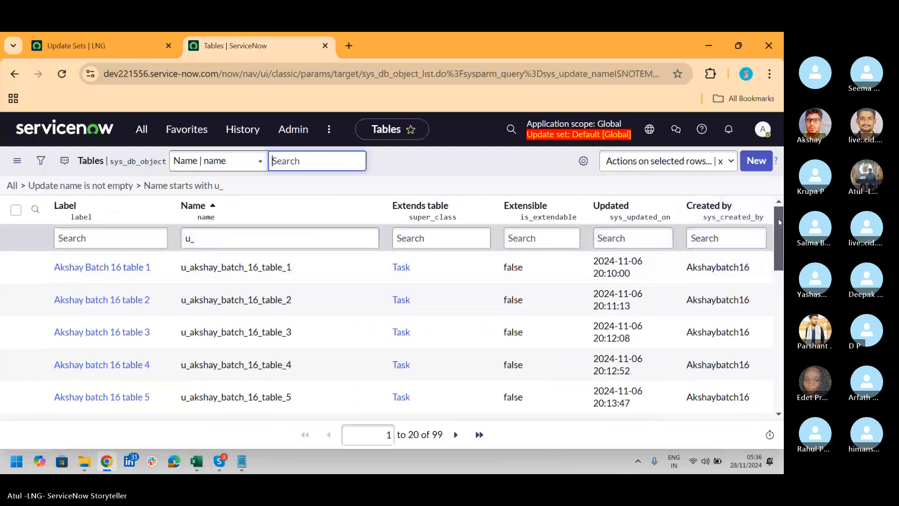
pyautogui.moveTo(780, 222)
pyautogui.mouseDown()
pyautogui.moveTo(780, 361)
pyautogui.moveTo(780, 225)
pyautogui.mouseUp()
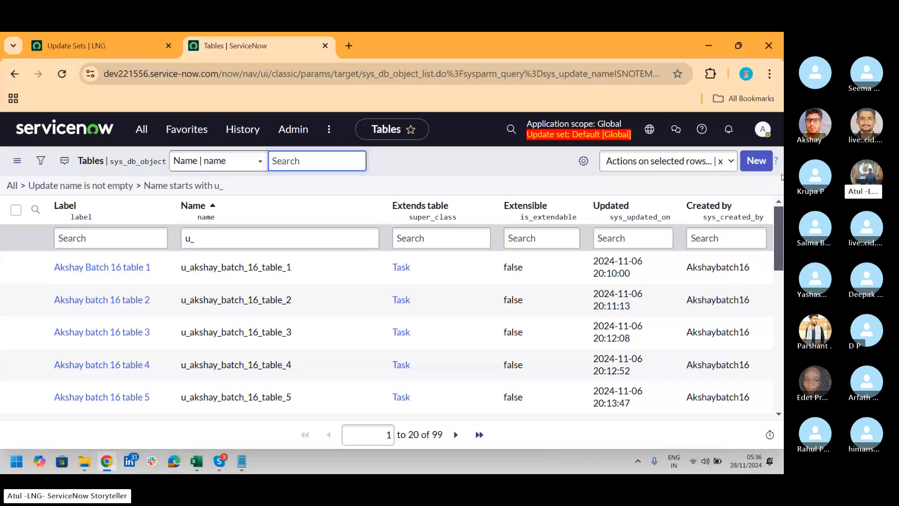
pyautogui.hotkey('alt', 'Tab')
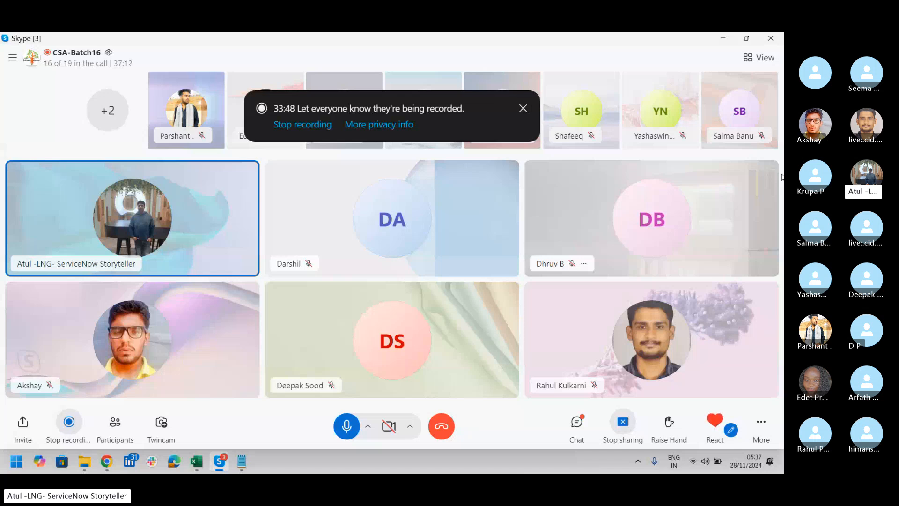
pyautogui.hotkey('alt', 'Tab')
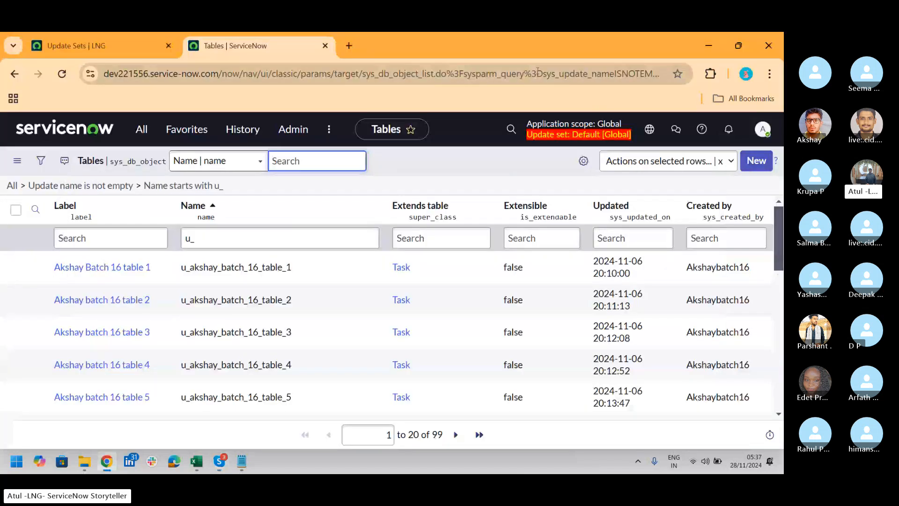
# Open the Local Update Sets list through a navigator search for local u, and open the parent update set LNG_Batch16
pyautogui.click(143, 130)
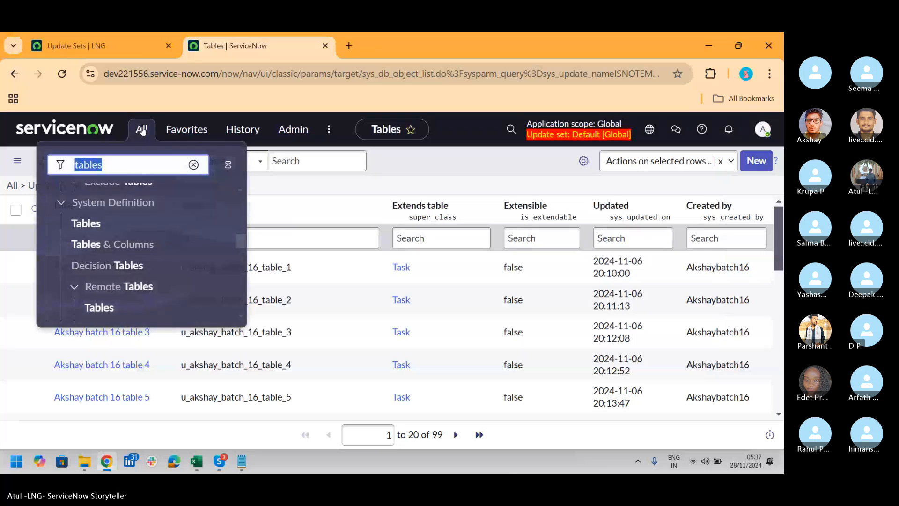
pyautogui.write('retr')
pyautogui.press('BackSpace')
pyautogui.press('BackSpace')
pyautogui.press('BackSpace')
pyautogui.press('BackSpace')
pyautogui.write('local ')
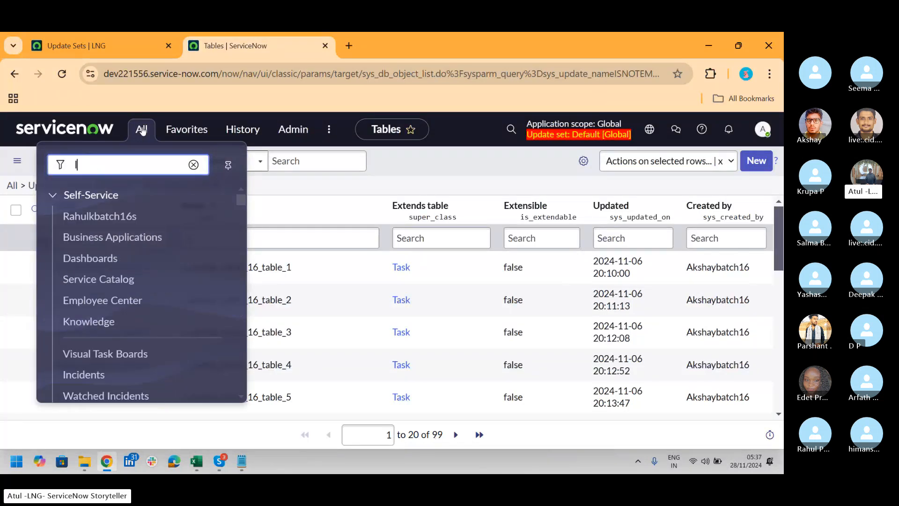
pyautogui.write('u')
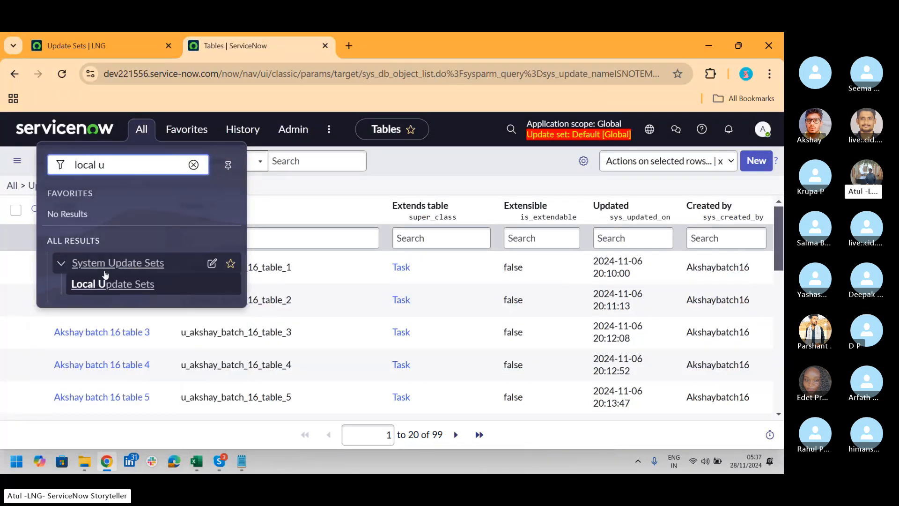
pyautogui.click(104, 290)
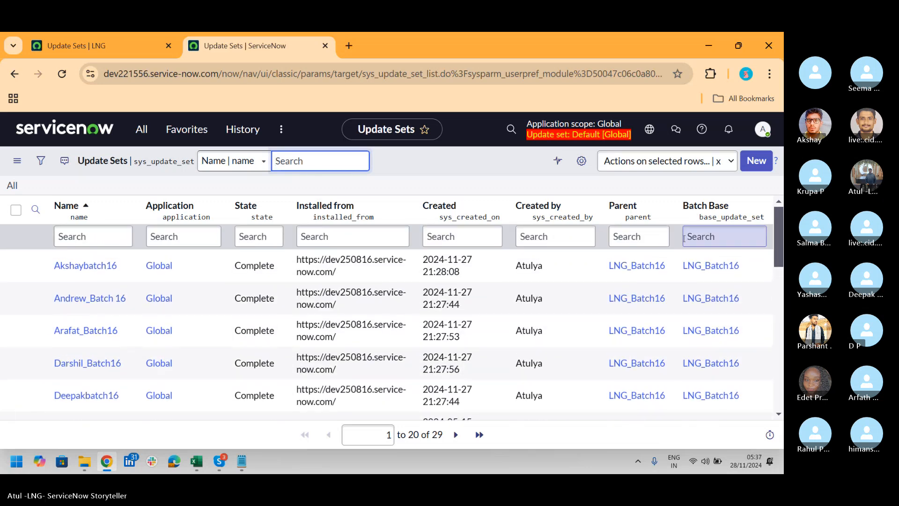
pyautogui.click(654, 265)
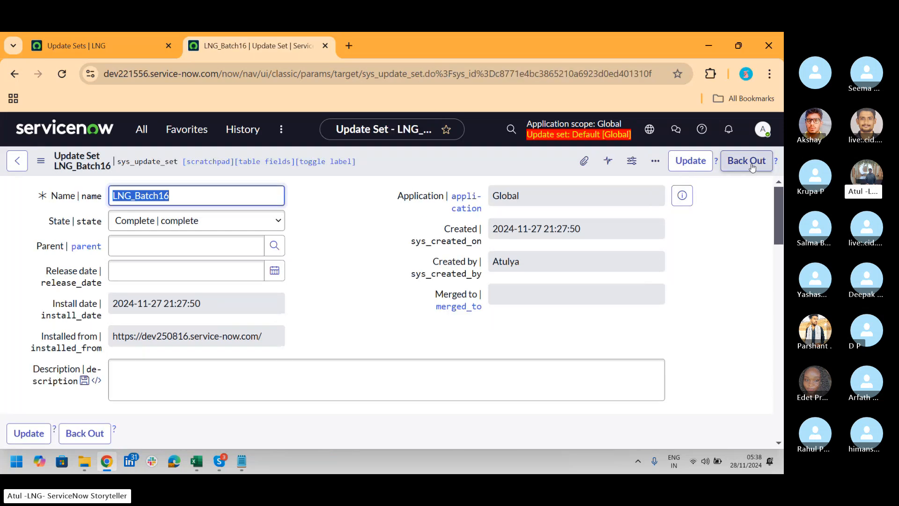
pyautogui.hotkey('alt', 'Tab')
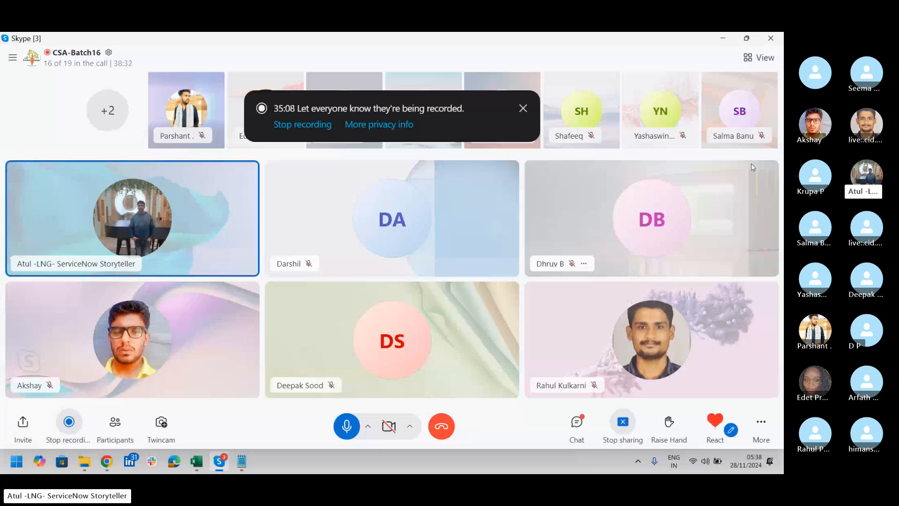
pyautogui.hotkey('alt', 'Tab')
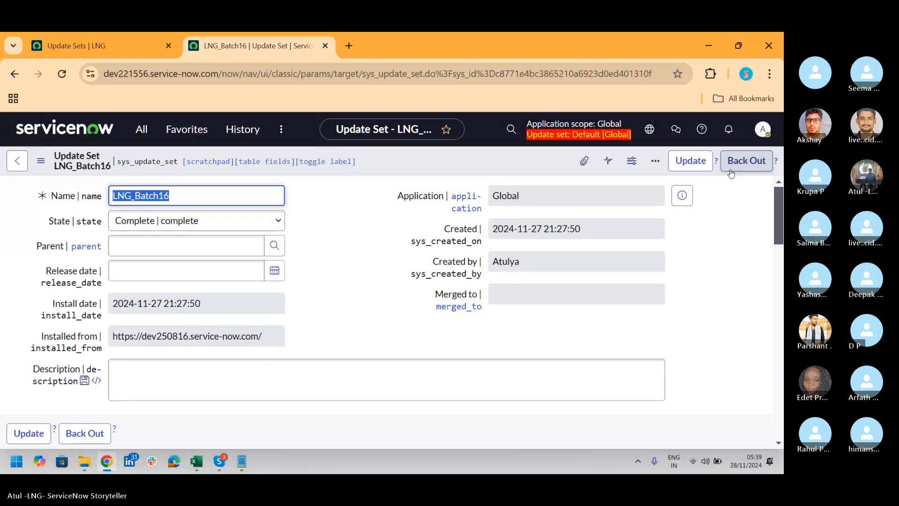
pyautogui.hotkey('alt', 'Tab')
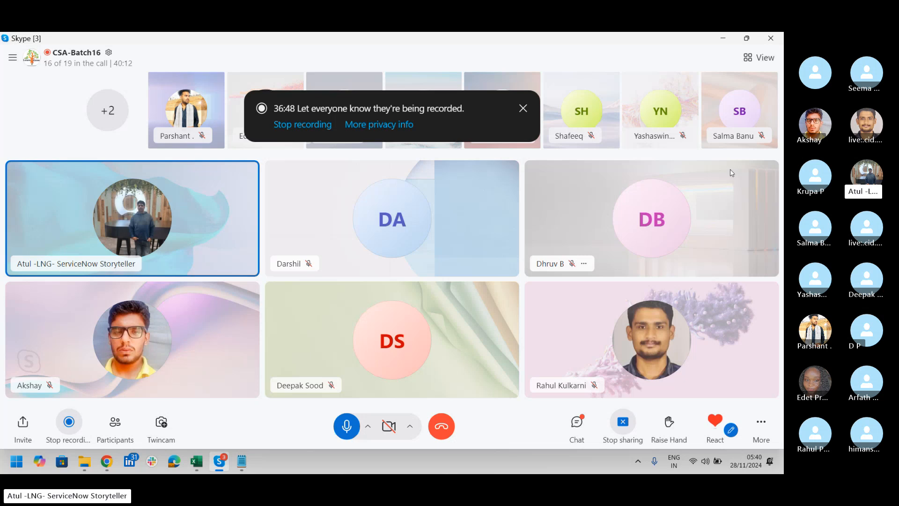
pyautogui.hotkey('alt', 'Tab')
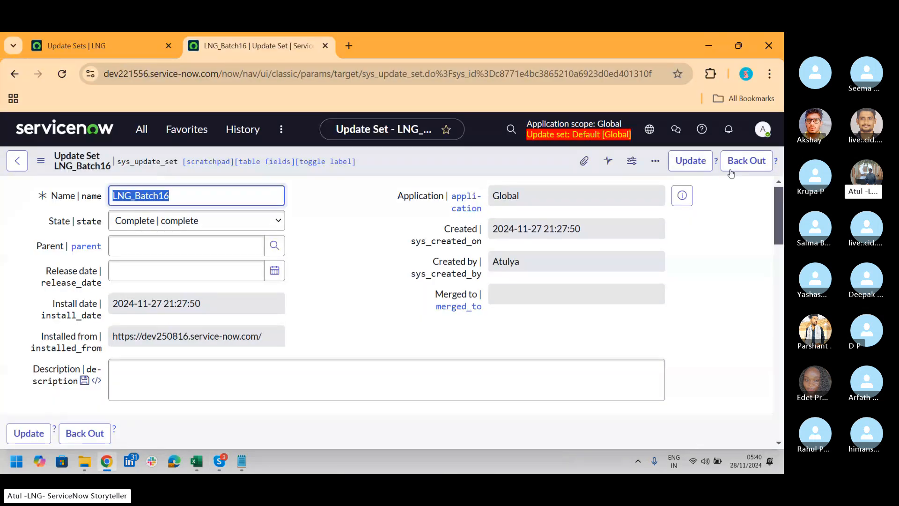
# Try to back out the LNG_Batch16 update set batch and dismiss the back-out dialog
pyautogui.click(746, 160)
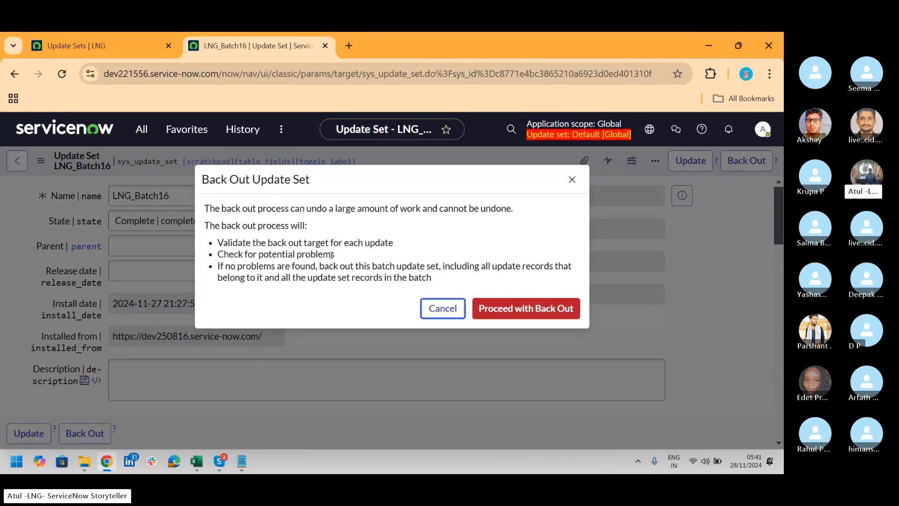
pyautogui.hotkey('alt', 'Tab')
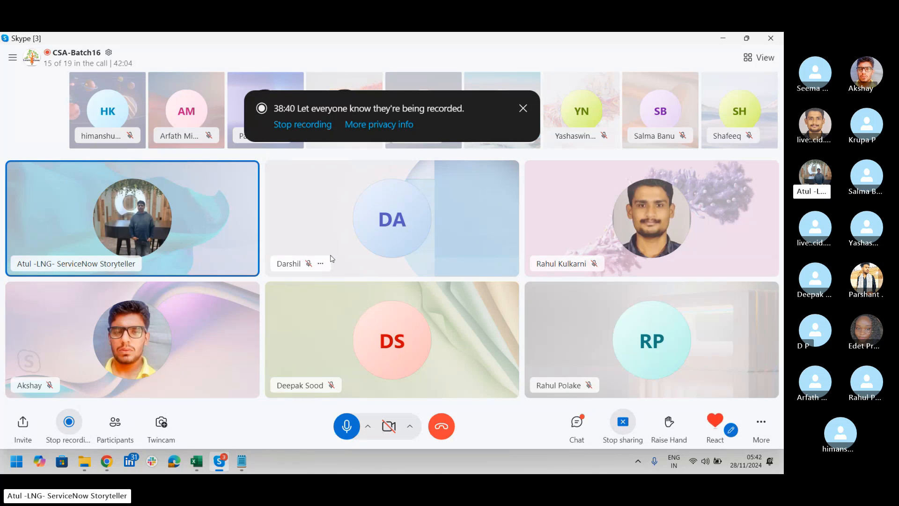
pyautogui.hotkey('alt', 'Tab')
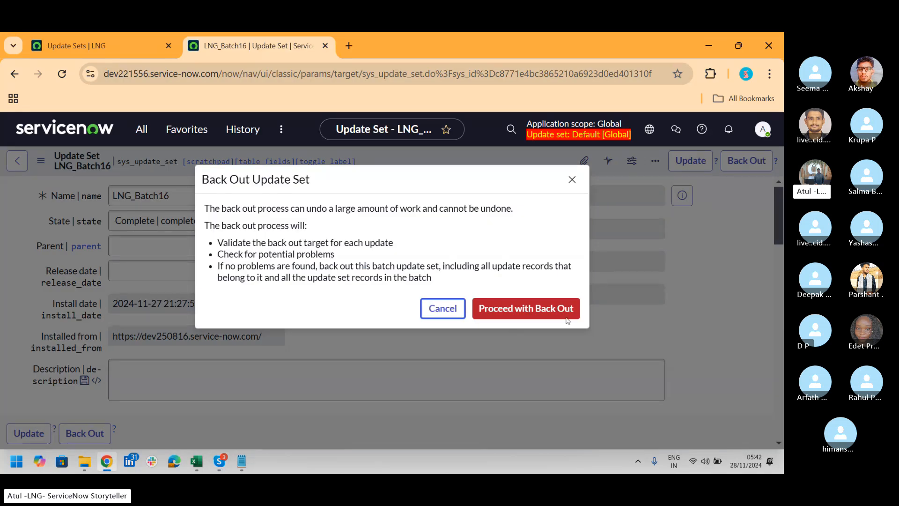
pyautogui.click(539, 313)
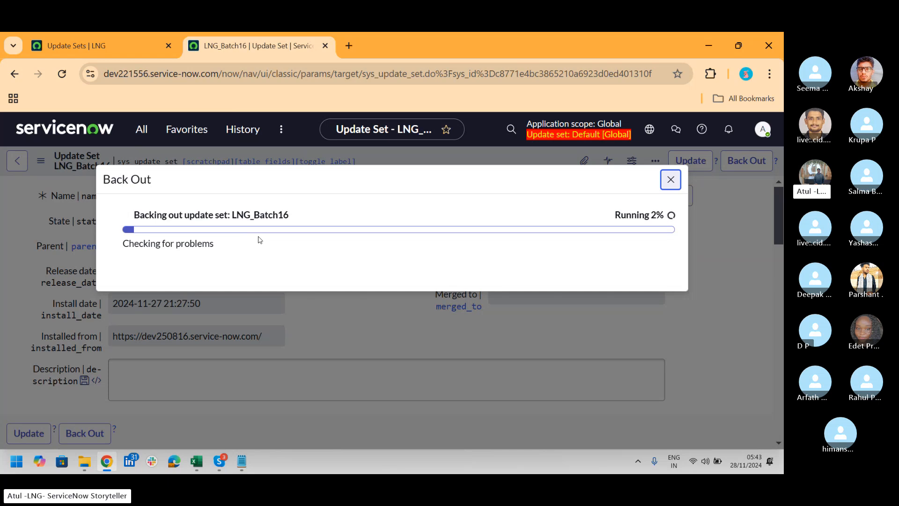
pyautogui.hotkey('alt', 'Tab')
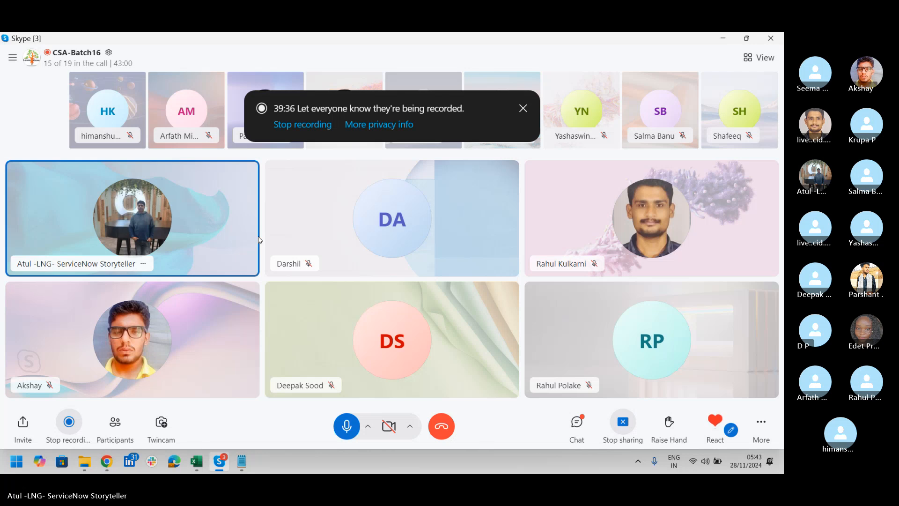
pyautogui.hotkey('alt', 'Tab')
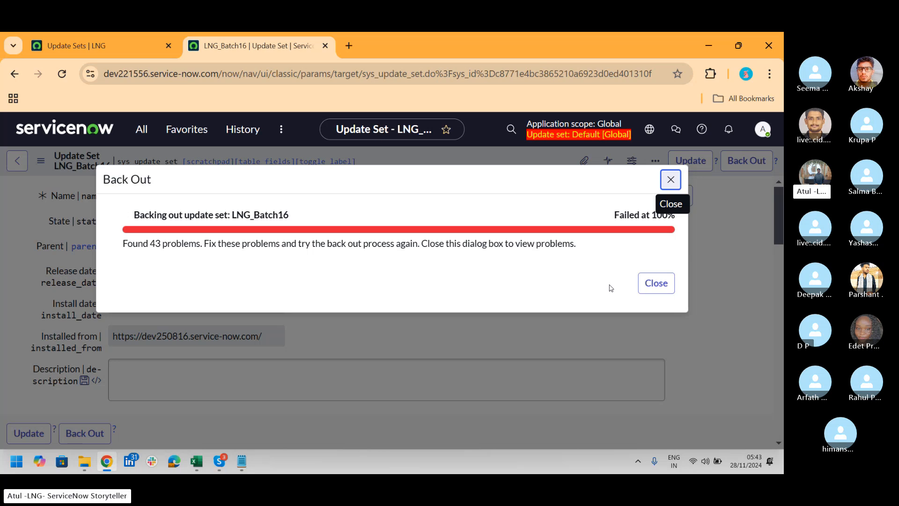
pyautogui.click(647, 293)
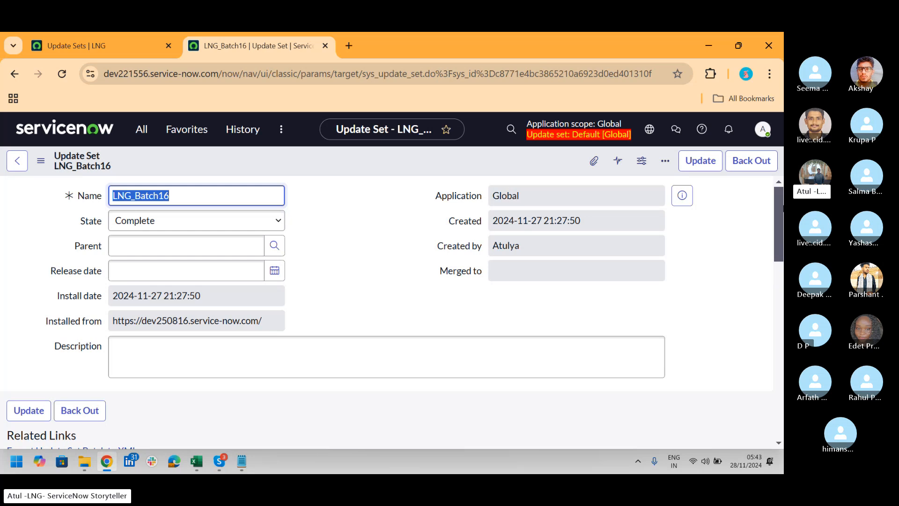
# Review the related list of back-out problems, including the decision and description of each, on the LNG_Batch16 record
pyautogui.moveTo(781, 202); pyautogui.dragTo(783, 316)
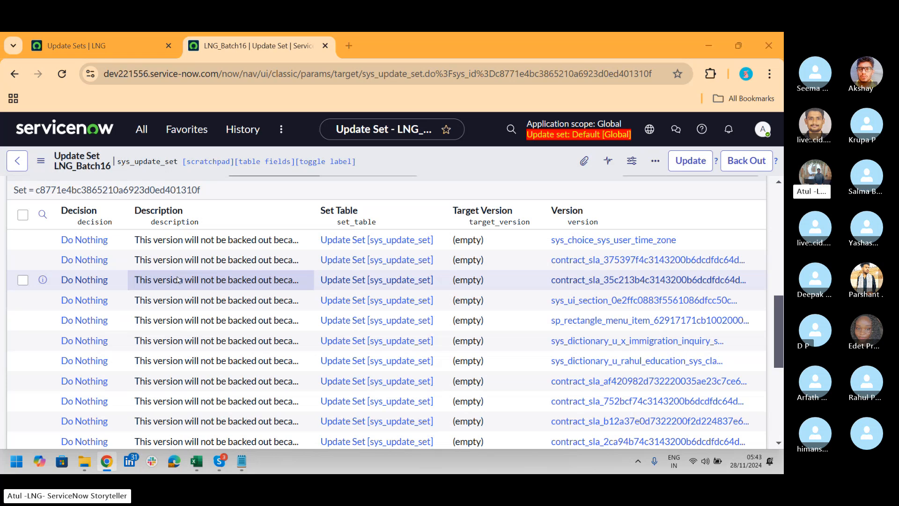
pyautogui.hotkey('alt', 'Tab')
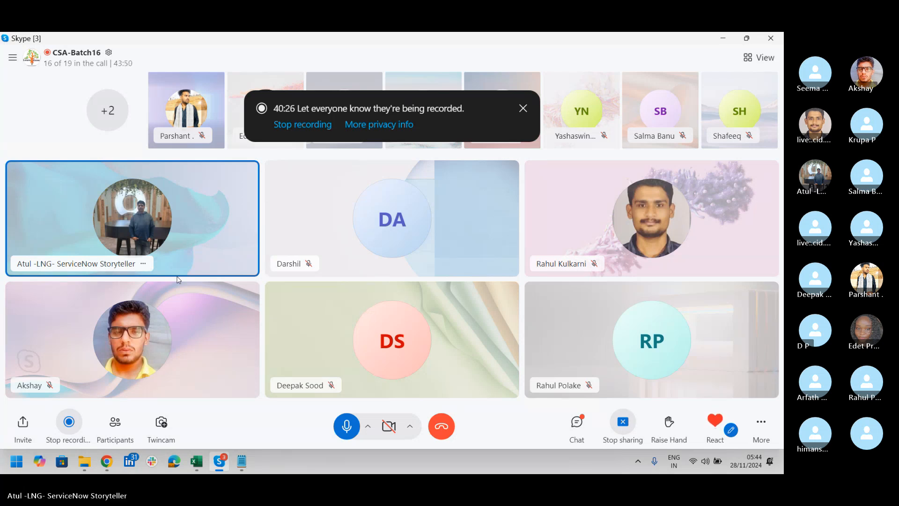
pyautogui.hotkey('alt', 'Tab')
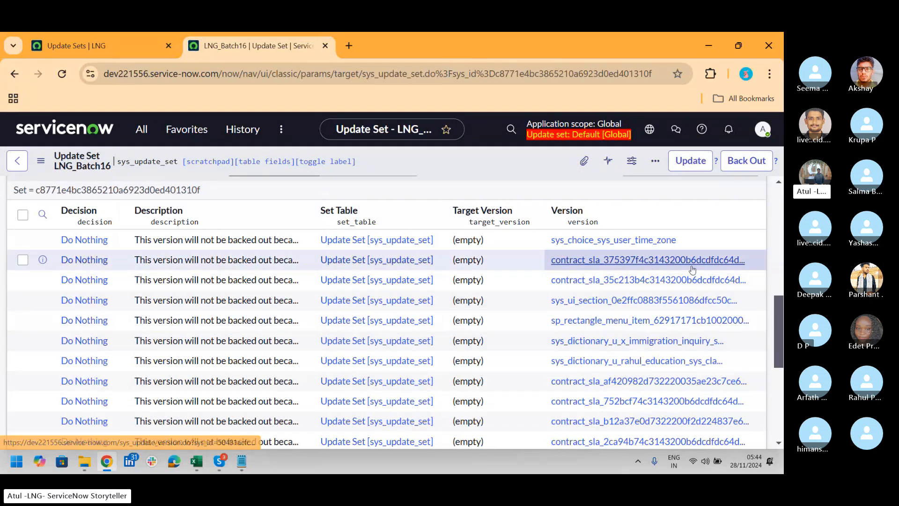
# Run the back-out process for the LNG_Batch16 update set batch again
pyautogui.moveTo(777, 311); pyautogui.dragTo(783, 214)
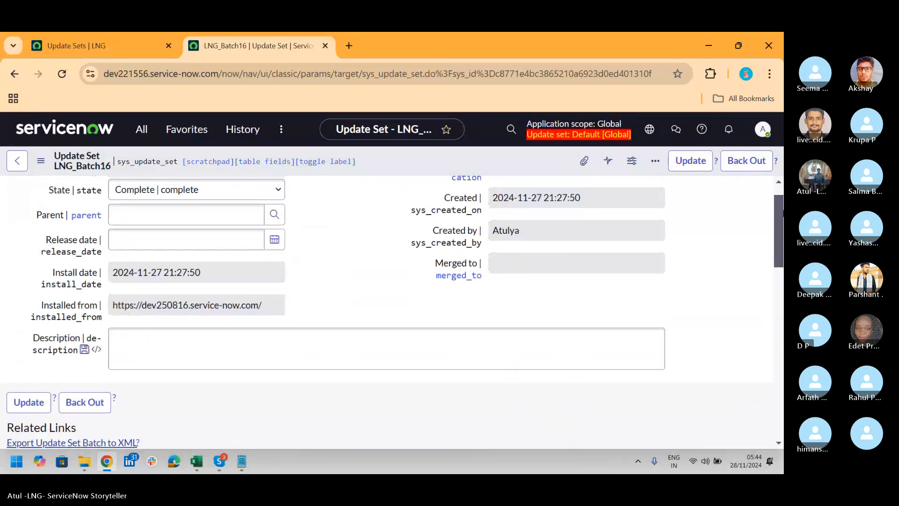
pyautogui.click(754, 170)
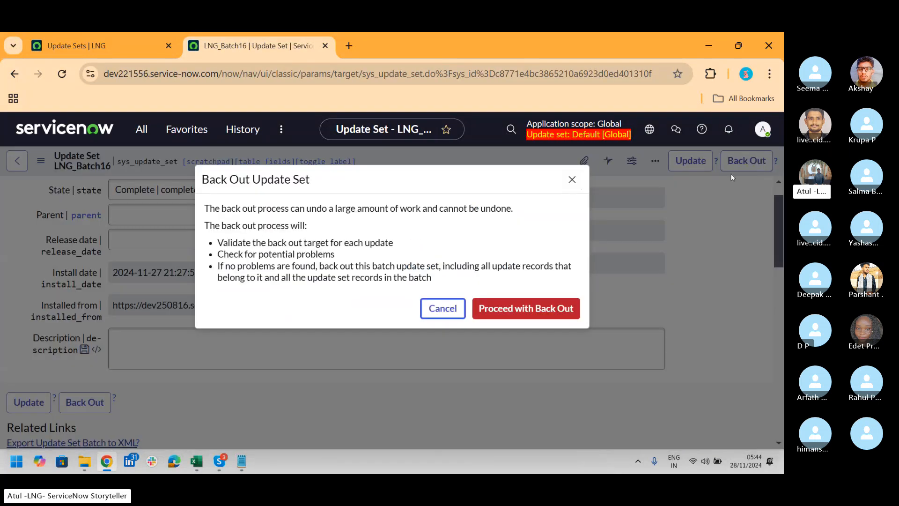
pyautogui.click(546, 309)
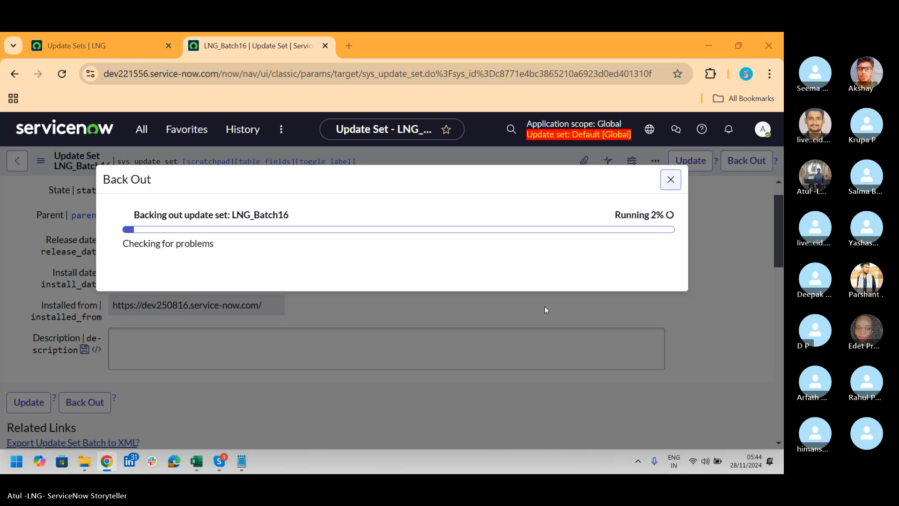
pyautogui.hotkey('alt', 'Tab')
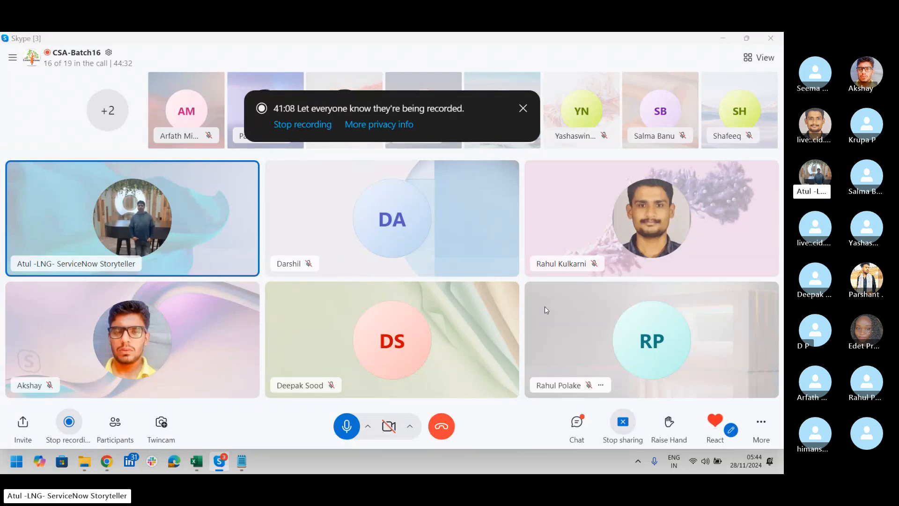
pyautogui.hotkey('alt', 'Tab')
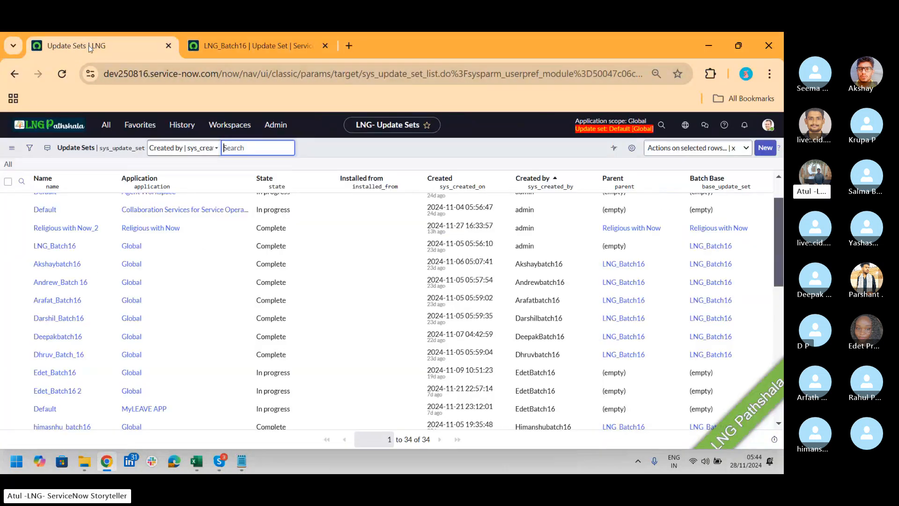
# On the dev250816 instance, filter the Update Sets list to records whose parent is LNG_Batch16
pyautogui.click(88, 45)
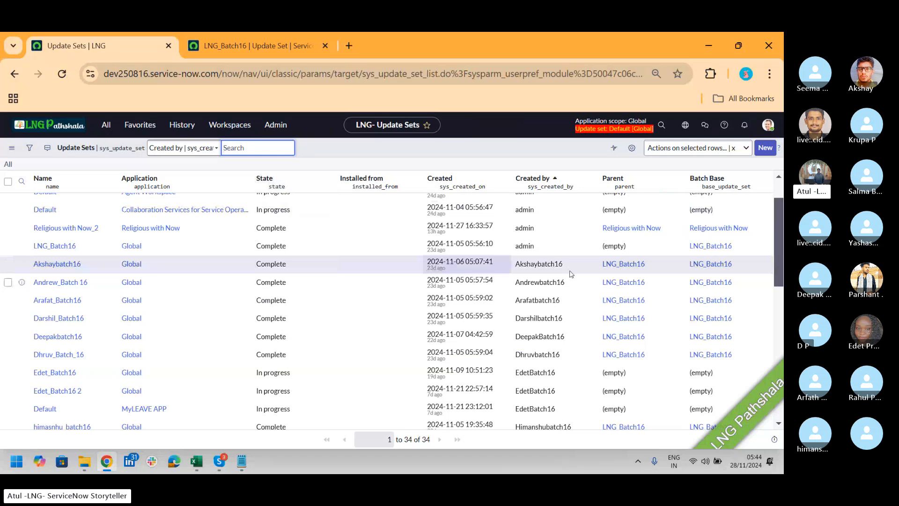
pyautogui.rightClick(613, 271)
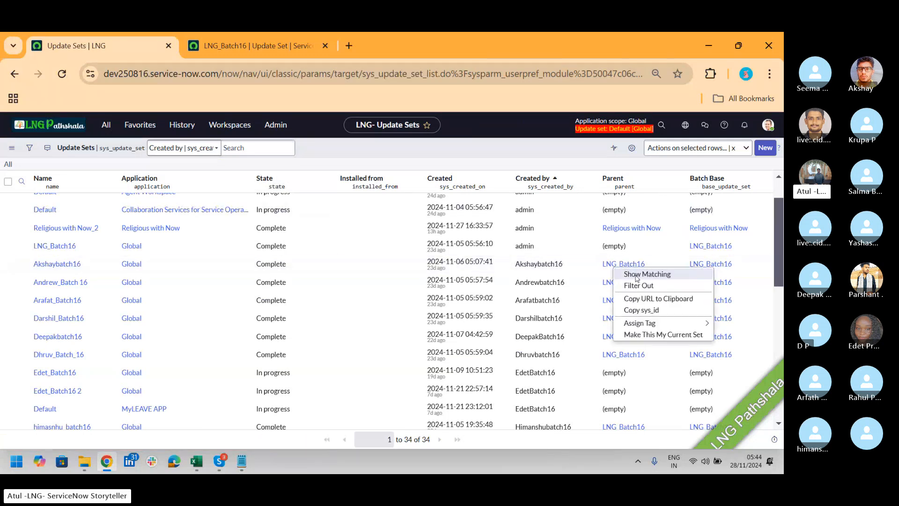
pyautogui.click(635, 277)
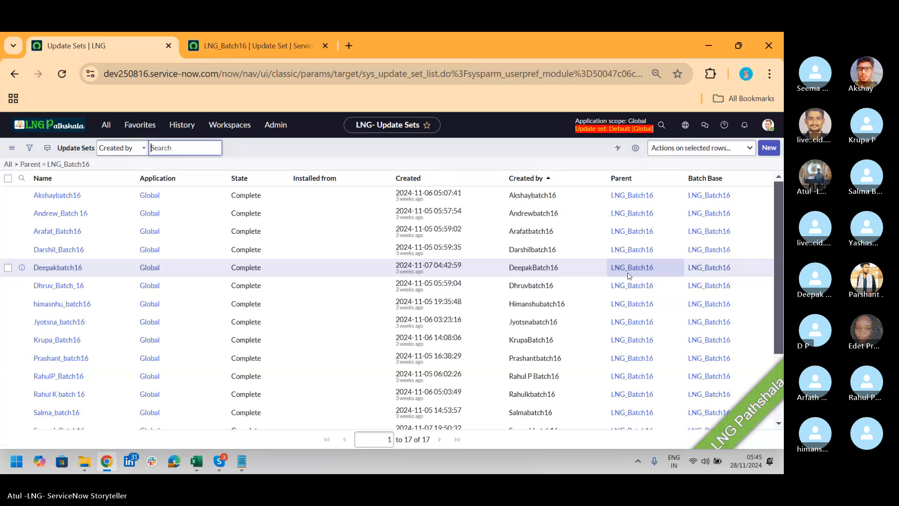
# Clear the Parent value of all update sets in the filtered list at once
pyautogui.click(650, 226)
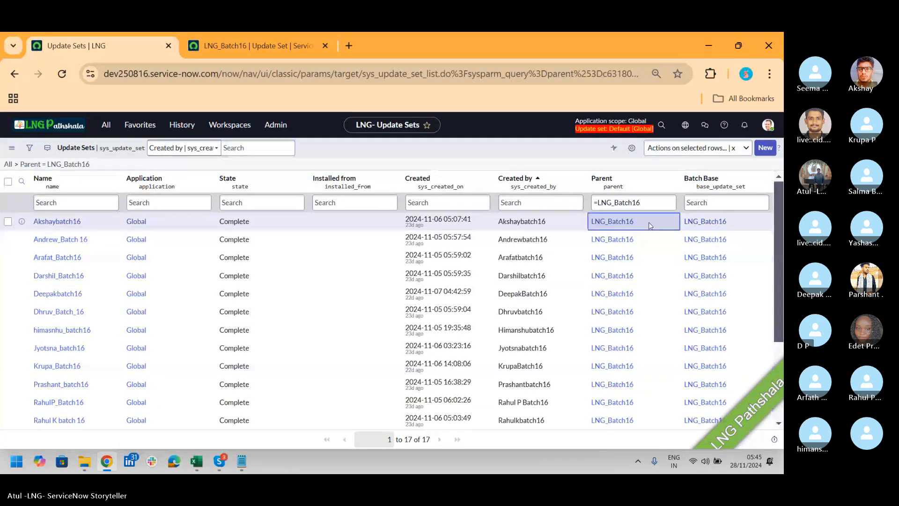
pyautogui.hotkey('shift', 'Down')
pyautogui.hotkey('shift', 'Down')
pyautogui.hotkey('shift', 'Down')
pyautogui.hotkey('shift', 'Down')
pyautogui.hotkey('shift', 'Down')
pyautogui.hotkey('shift', 'Down')
pyautogui.hotkey('shift', 'Down')
pyautogui.hotkey('shift', 'Down')
pyautogui.hotkey('shift', 'Down')
pyautogui.hotkey('shift', 'Down')
pyautogui.hotkey('shift', 'Down')
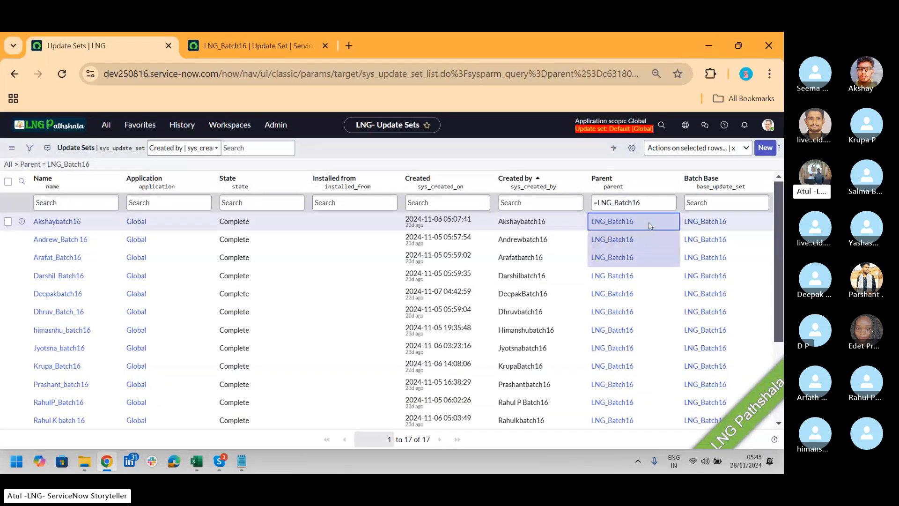
pyautogui.hotkey('shift', 'Down')
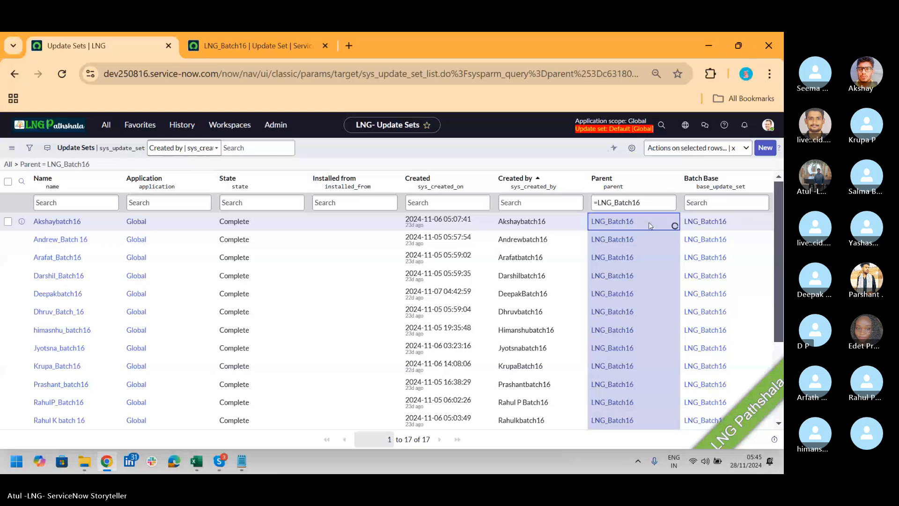
pyautogui.press('Return')
pyautogui.press('BackSpace')
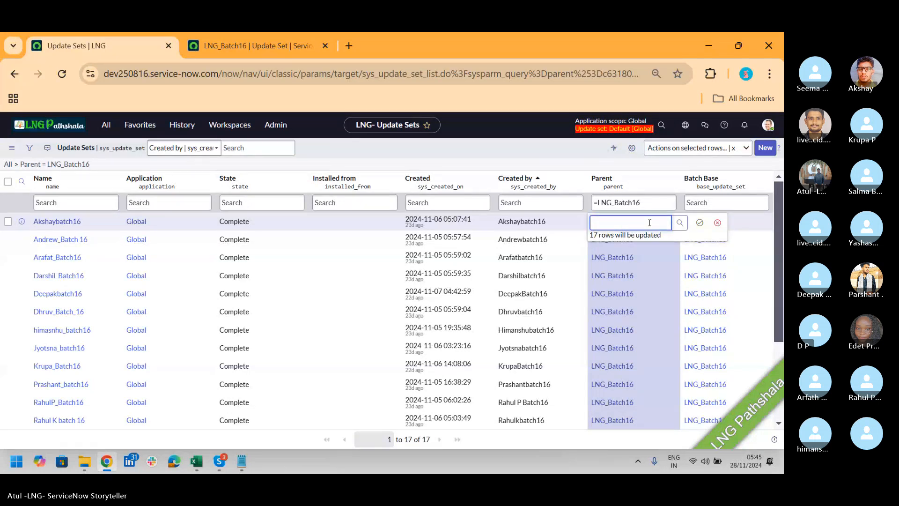
pyautogui.press('Return')
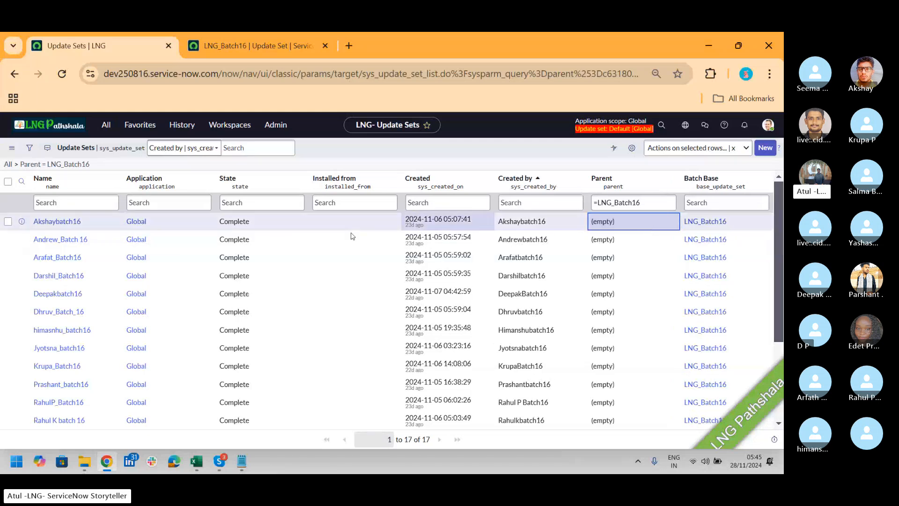
# Set the State of all update sets in the filtered list to In progress at once
pyautogui.click(284, 223)
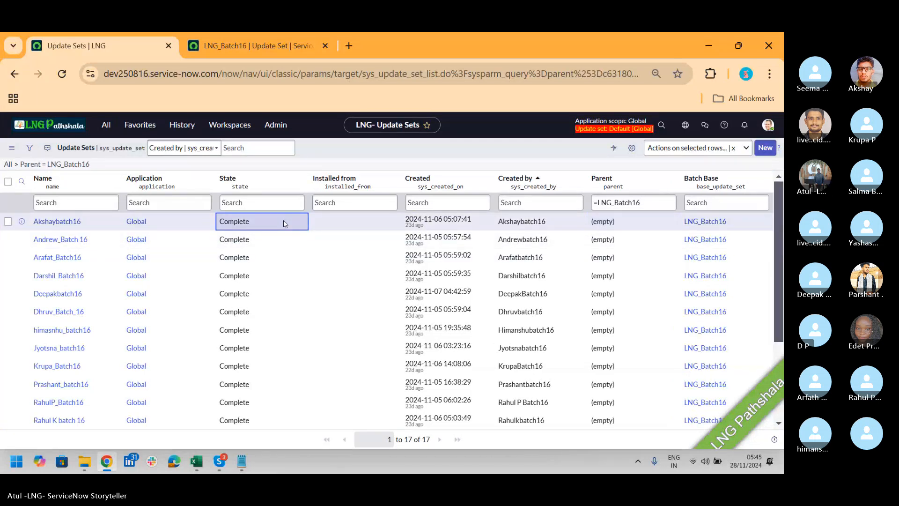
pyautogui.hotkey('shift', 'Down')
pyautogui.hotkey('shift', 'Down')
pyautogui.hotkey('shift', 'Down')
pyautogui.hotkey('shift', 'Down')
pyautogui.hotkey('shift', 'Down')
pyautogui.hotkey('shift', 'Down')
pyautogui.hotkey('shift', 'Down')
pyautogui.hotkey('shift', 'Down')
pyautogui.hotkey('shift', 'Down')
pyautogui.hotkey('shift', 'Down')
pyautogui.hotkey('shift', 'Down')
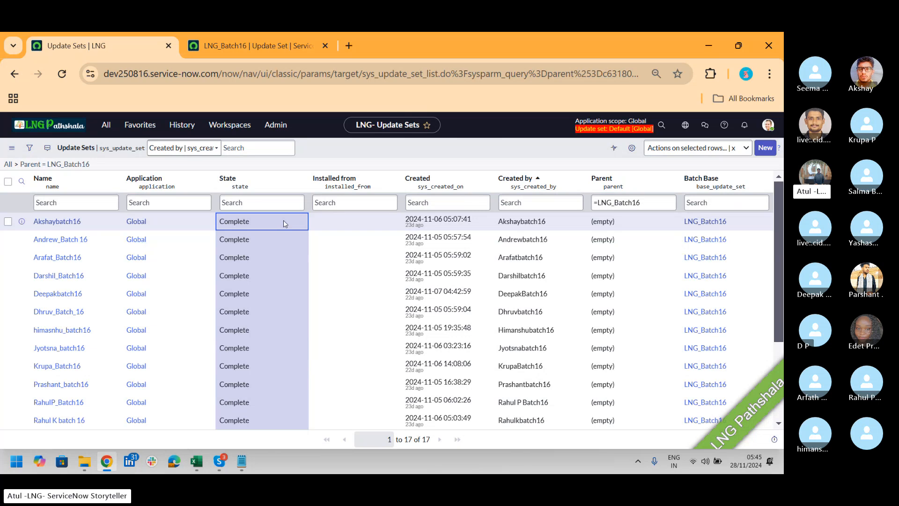
pyautogui.press('Return')
pyautogui.click(258, 224)
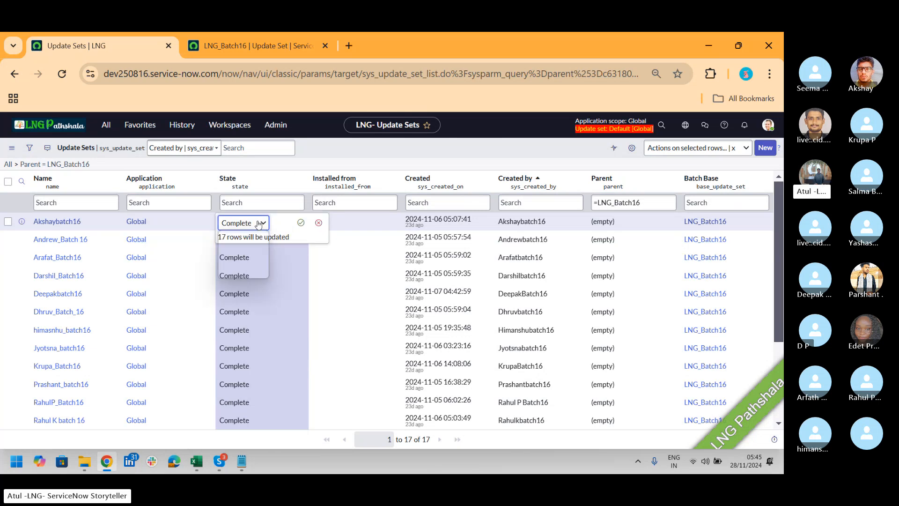
pyautogui.click(246, 238)
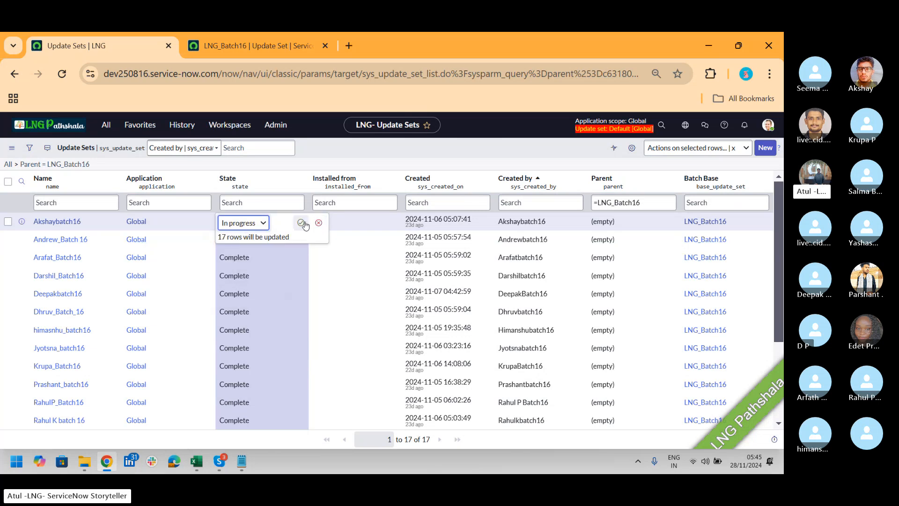
pyautogui.click(301, 222)
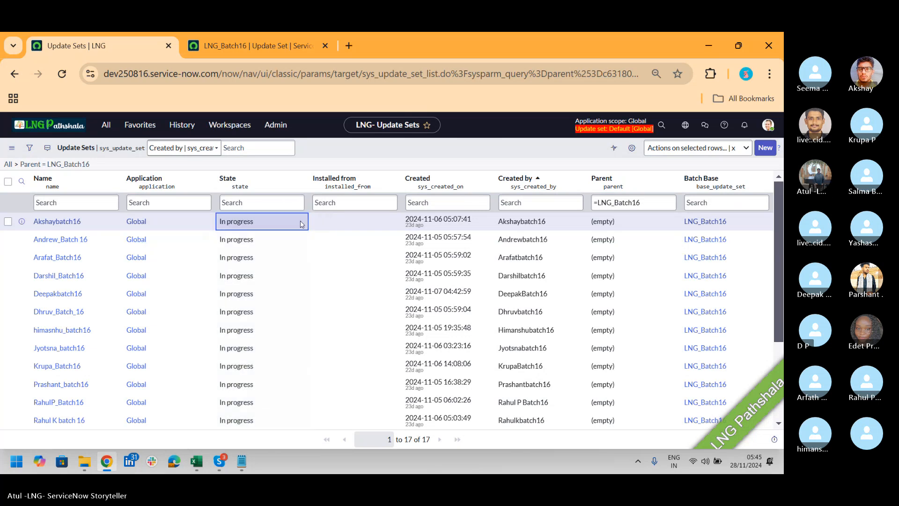
pyautogui.click(614, 154)
# Refresh the Update Sets list and remove its Parent condition so that all update sets are listed
pyautogui.rightClick(455, 152)
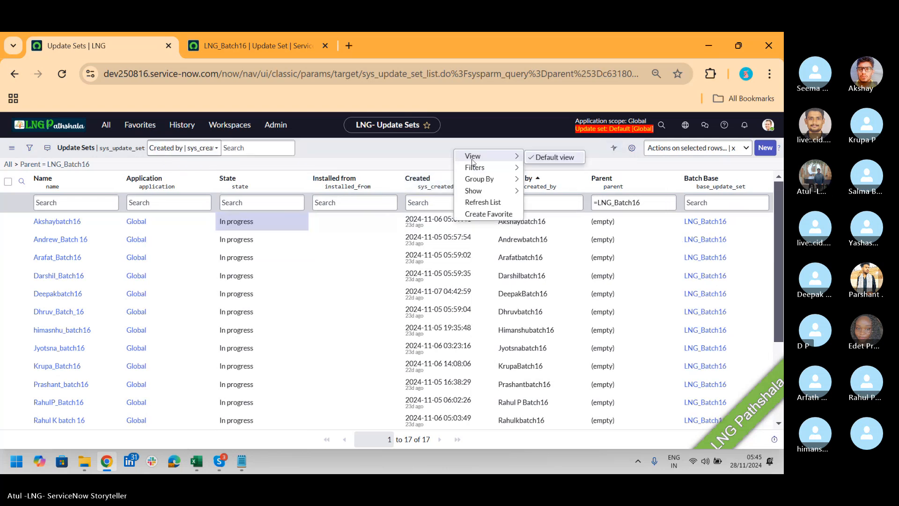
pyautogui.click(477, 203)
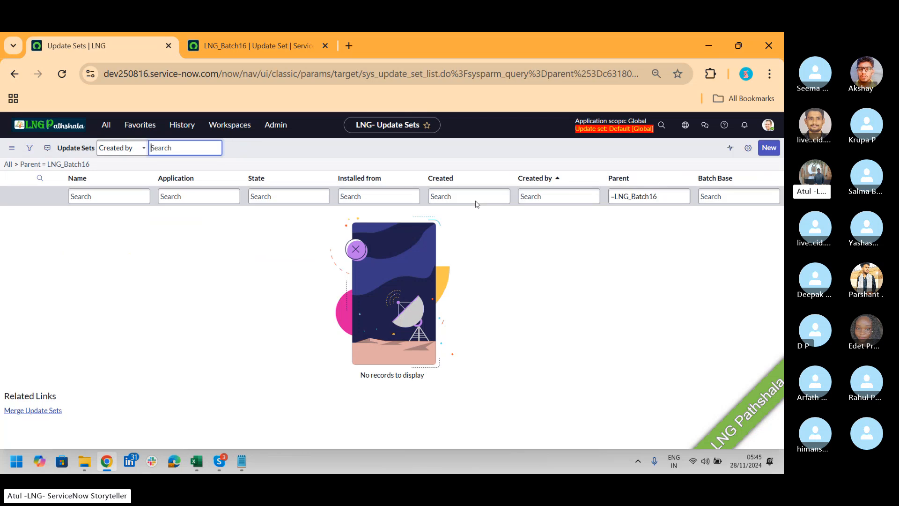
pyautogui.click(8, 164)
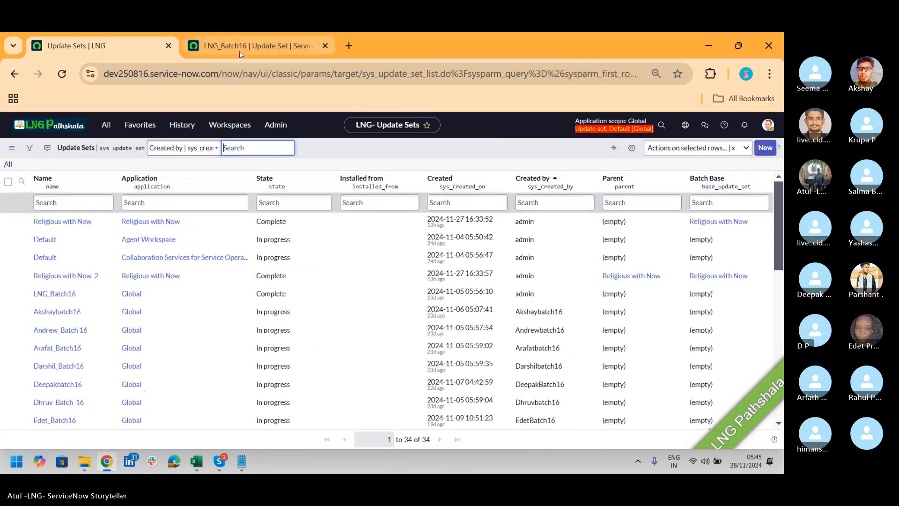
# On the dev221556 instance, select all listed back-out problems of LNG_Batch16 and examine the bulk actions offered for them
pyautogui.click(239, 48)
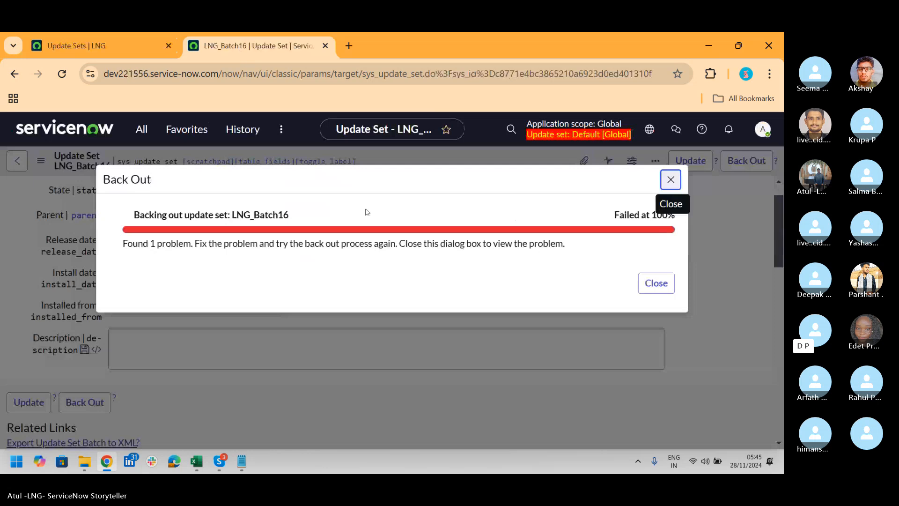
pyautogui.click(653, 285)
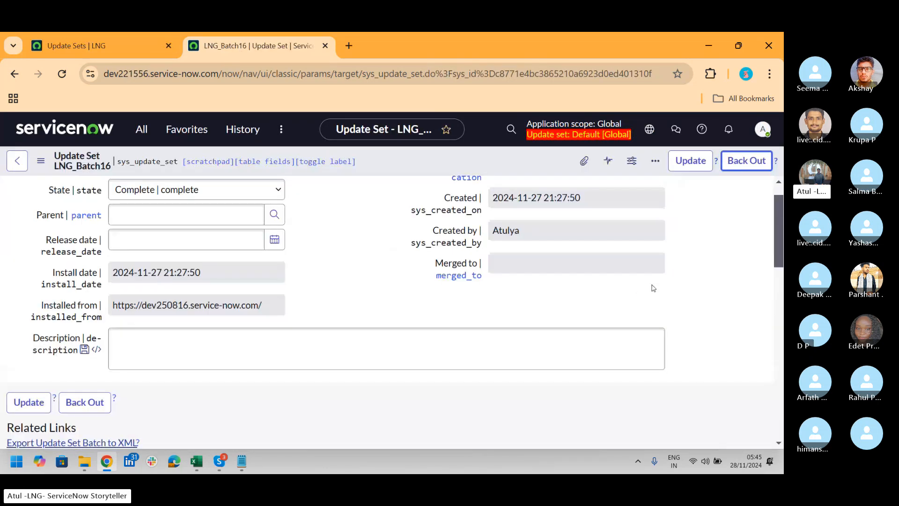
pyautogui.scroll(-6, 781, 253)
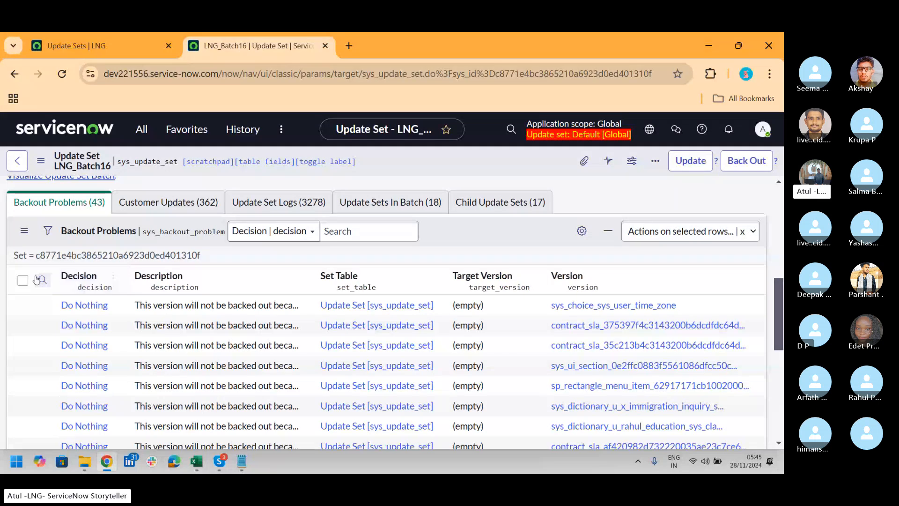
pyautogui.click(22, 281)
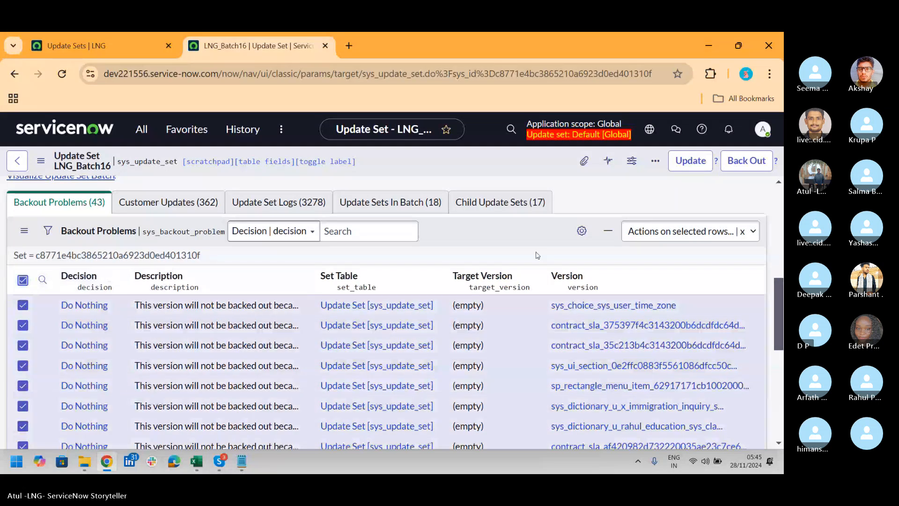
pyautogui.click(706, 233)
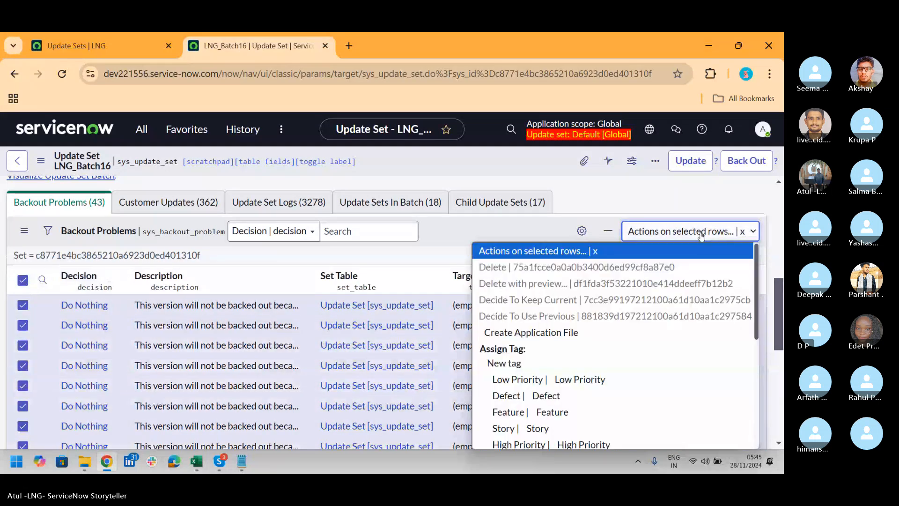
pyautogui.click(780, 299)
pyautogui.moveTo(779, 298); pyautogui.dragTo(776, 309)
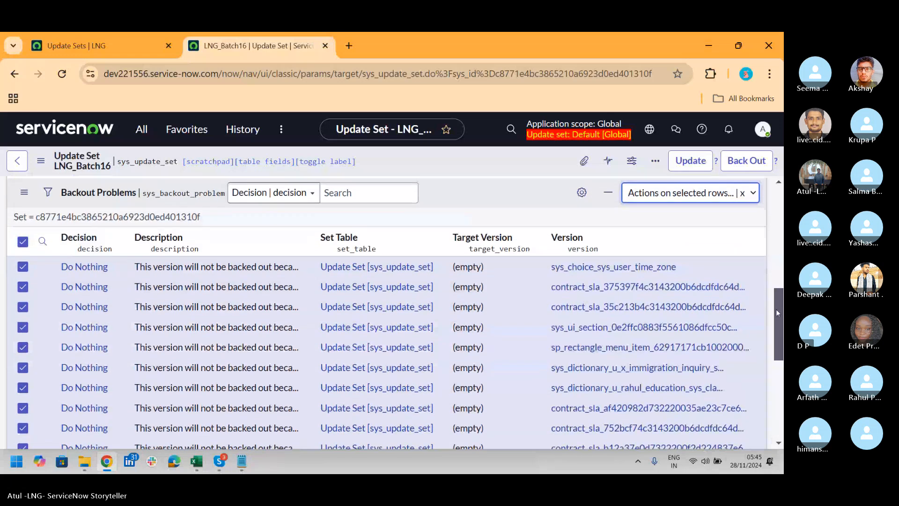
pyautogui.click(749, 198)
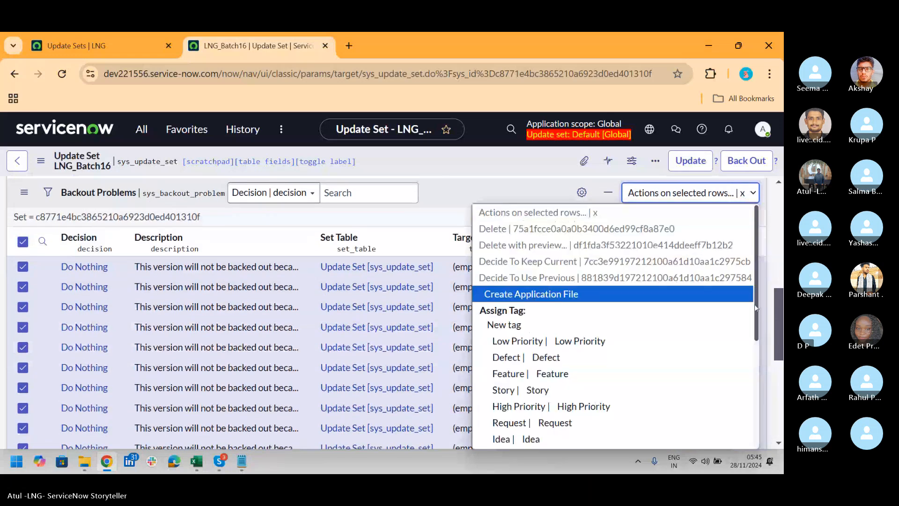
pyautogui.moveTo(755, 330); pyautogui.dragTo(781, 378)
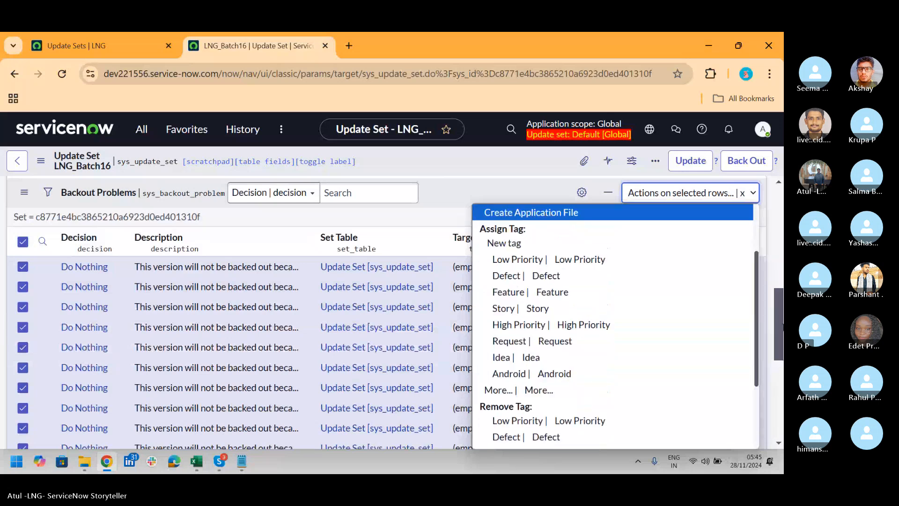
# Open the back-out problem with an empty decision on the second page of problems and decide to keep the current version
pyautogui.moveTo(782, 328); pyautogui.dragTo(782, 412)
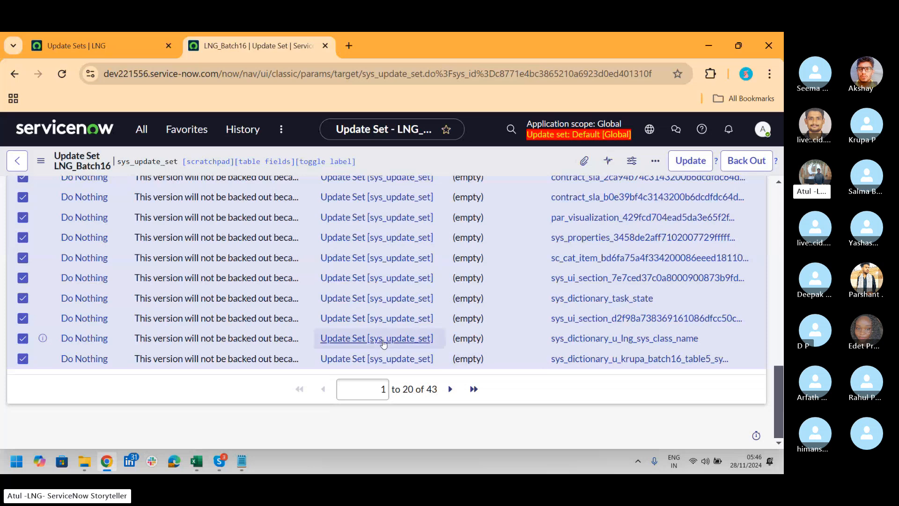
pyautogui.click(452, 393)
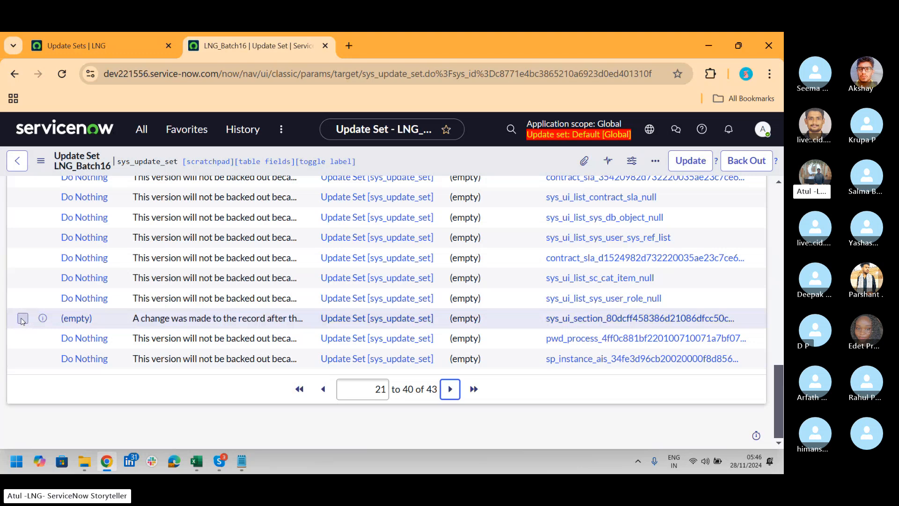
pyautogui.click(68, 323)
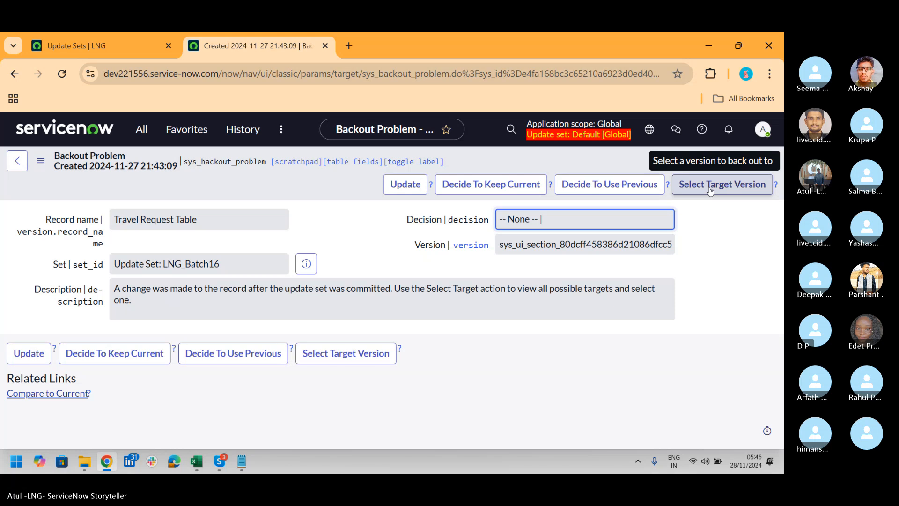
pyautogui.click(512, 194)
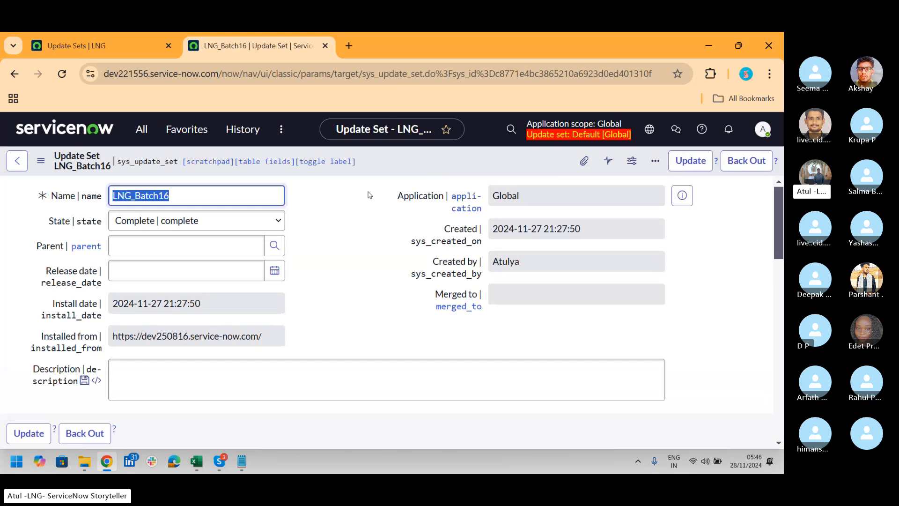
# Run and confirm the back-out of LNG_Batch16 once more, and follow the field removals in its progress dialog
pyautogui.click(749, 162)
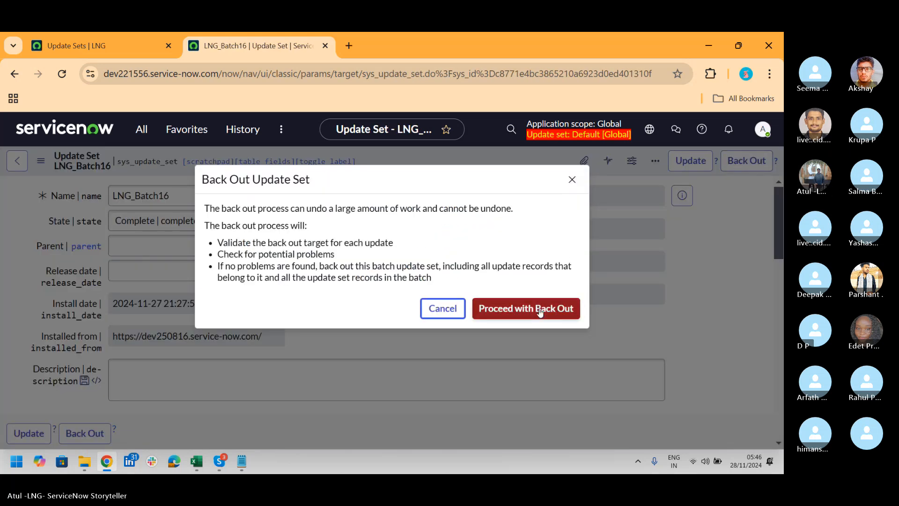
pyautogui.click(526, 309)
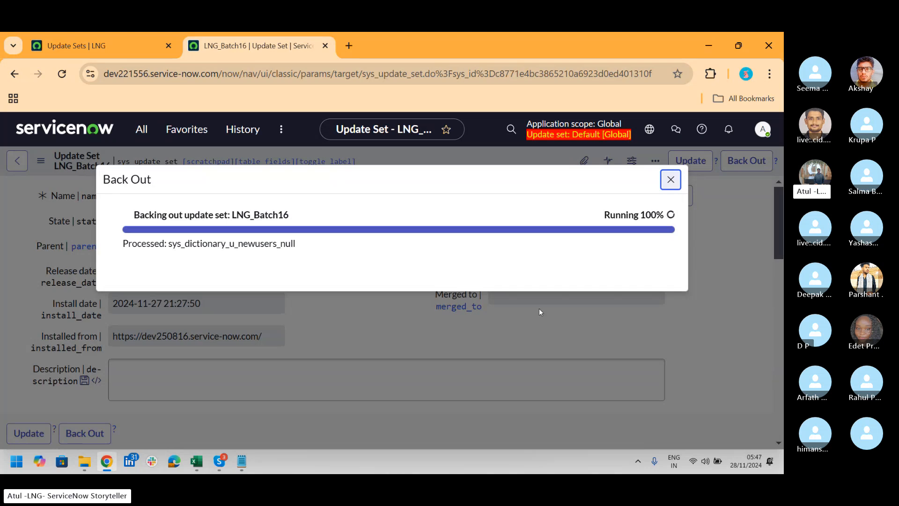
pyautogui.click(118, 42)
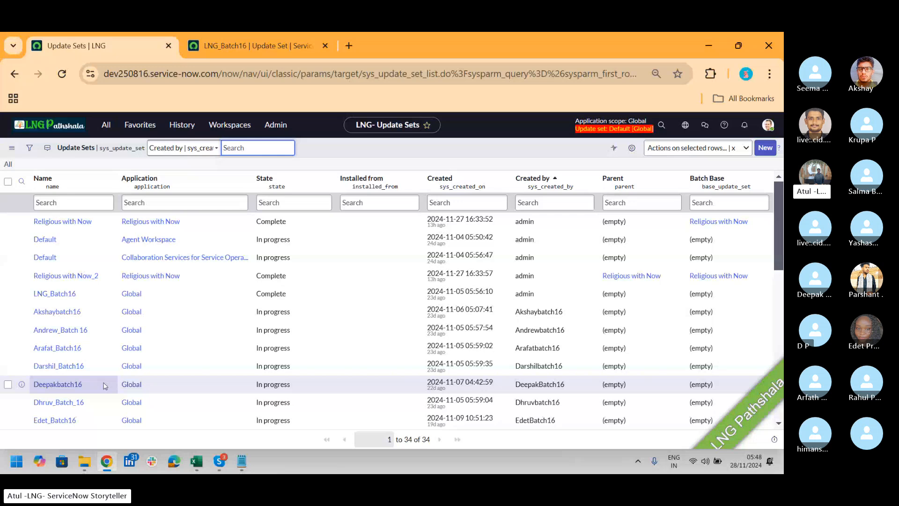
pyautogui.click(251, 46)
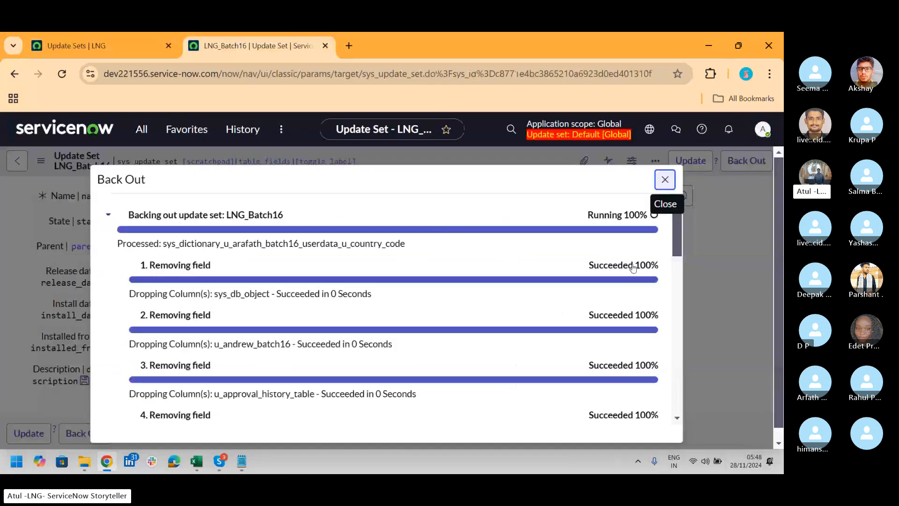
pyautogui.moveTo(676, 220)
pyautogui.mouseDown()
pyautogui.moveTo(692, 432)
pyautogui.moveTo(700, 245)
pyautogui.moveTo(691, 221)
pyautogui.mouseUp()
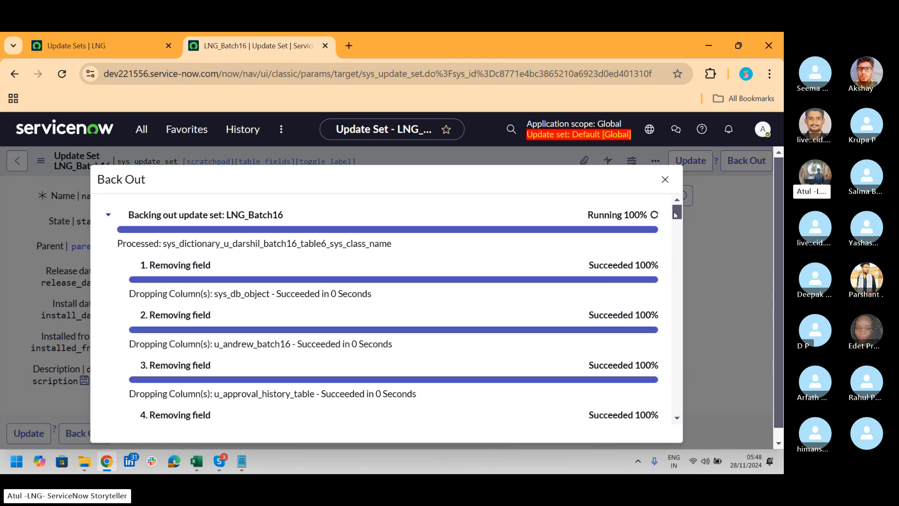
pyautogui.moveTo(675, 215); pyautogui.dragTo(677, 238)
pyautogui.click(83, 48)
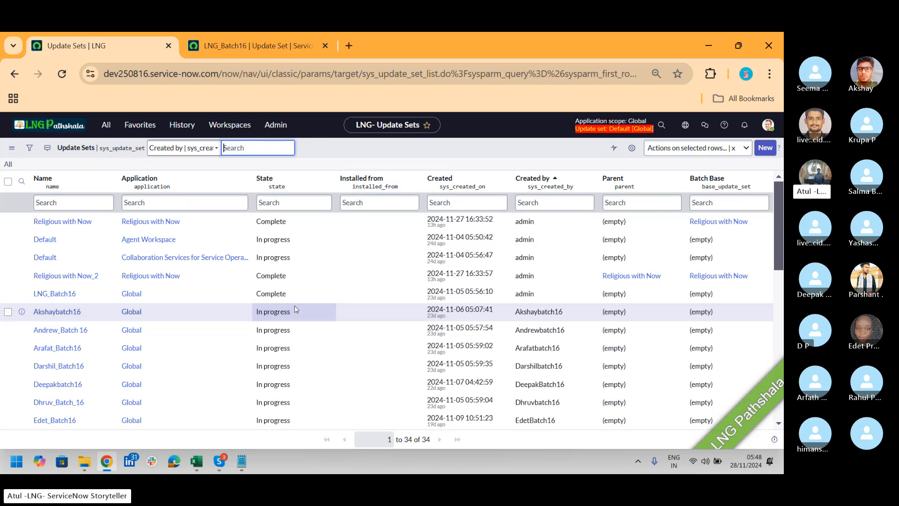
pyautogui.click(241, 46)
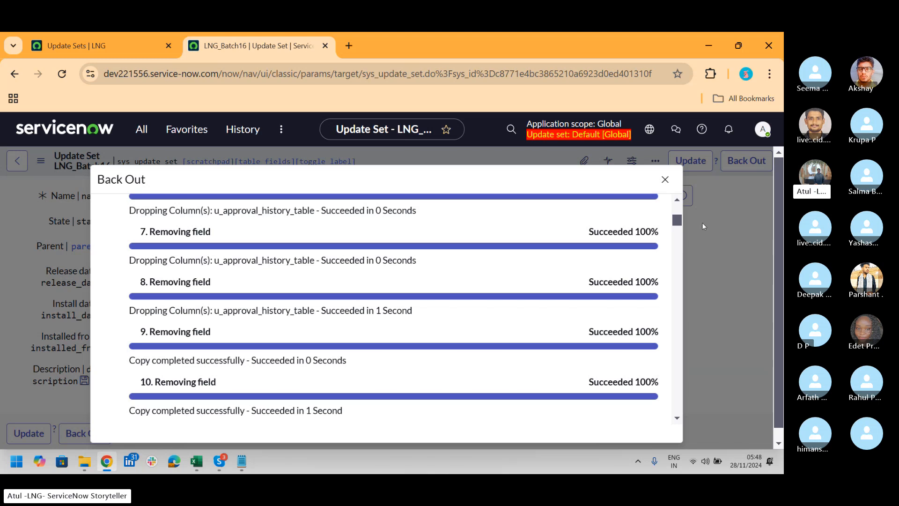
pyautogui.moveTo(678, 223); pyautogui.dragTo(676, 204)
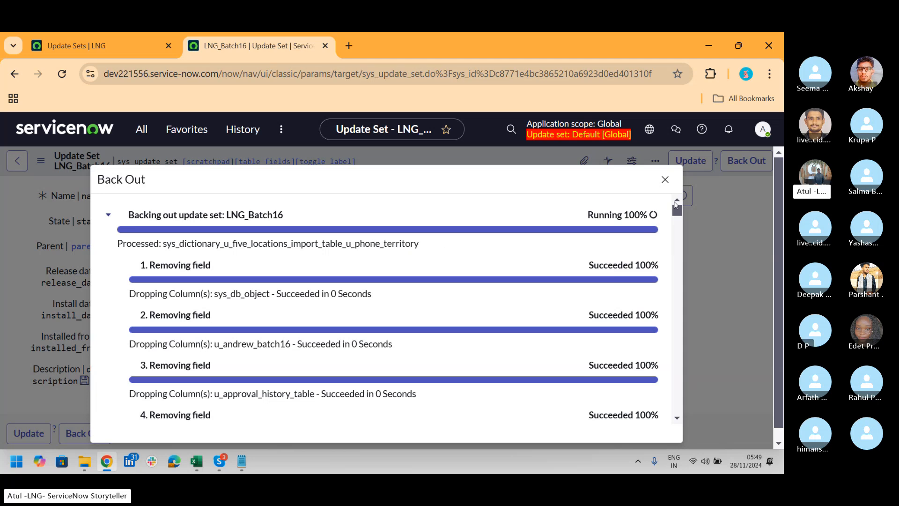
pyautogui.hotkey('alt', 'Tab')
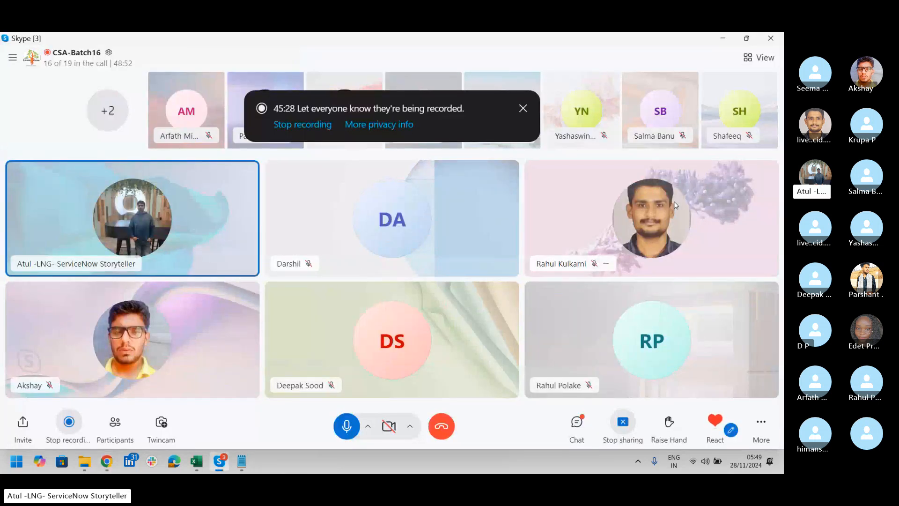
pyautogui.hotkey('alt', 'Tab')
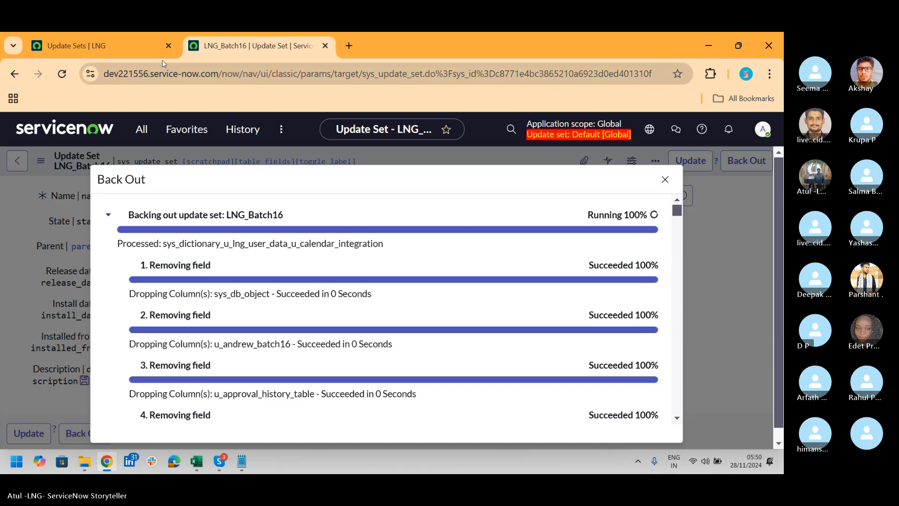
# On the dev250816 instance, search the application navigator for "reli" and open Religious with Now
pyautogui.click(116, 48)
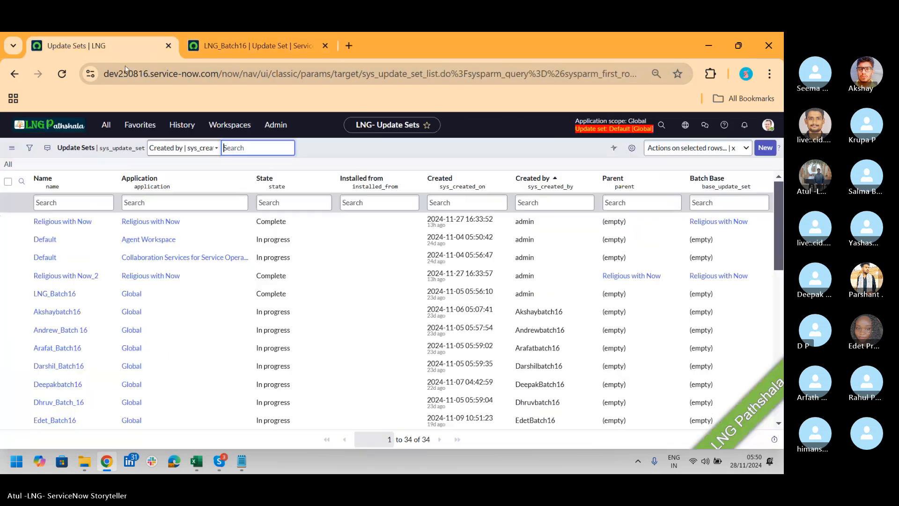
pyautogui.click(104, 126)
pyautogui.write('r')
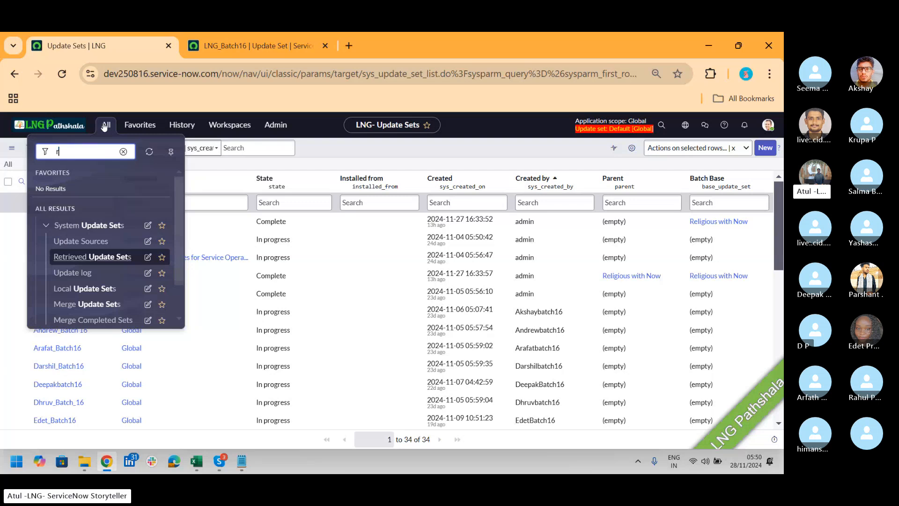
pyautogui.write('eli')
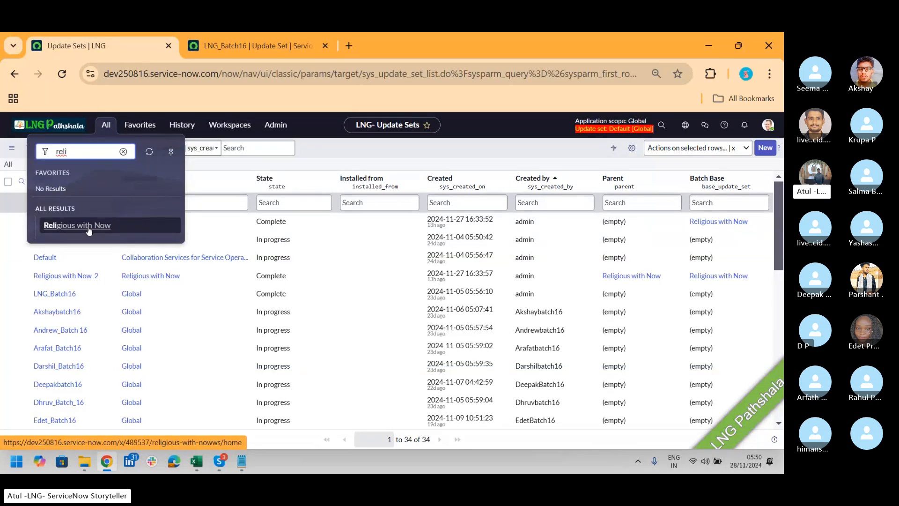
pyautogui.click(89, 231)
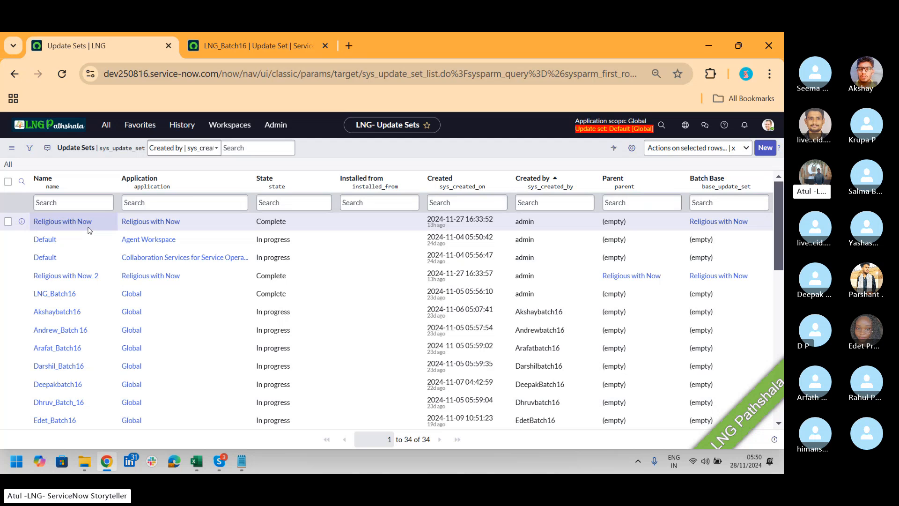
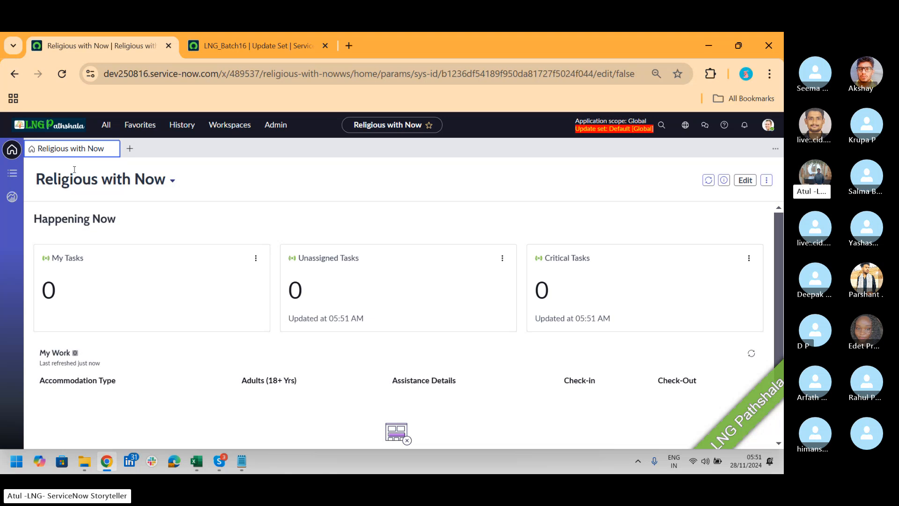
# Start a new User_Registration record and remove the saved autofill suggestions from its First Name field
pyautogui.click(130, 149)
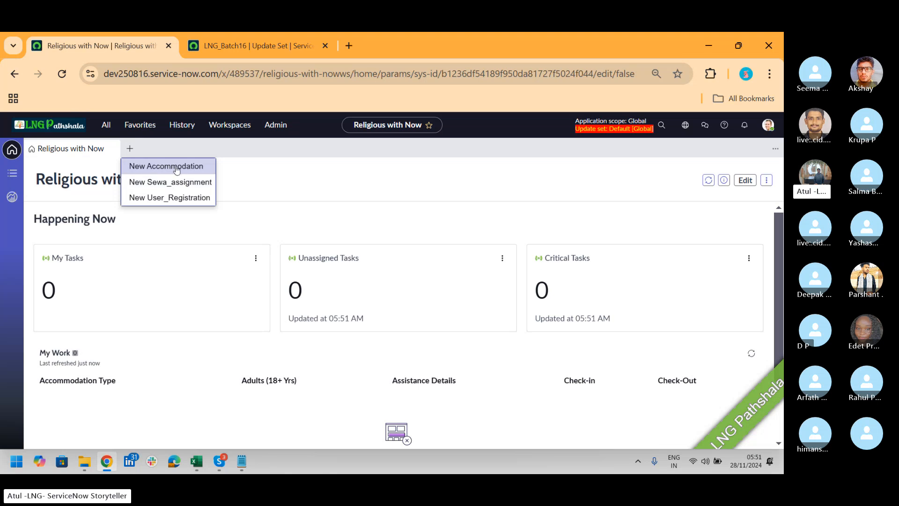
pyautogui.click(177, 198)
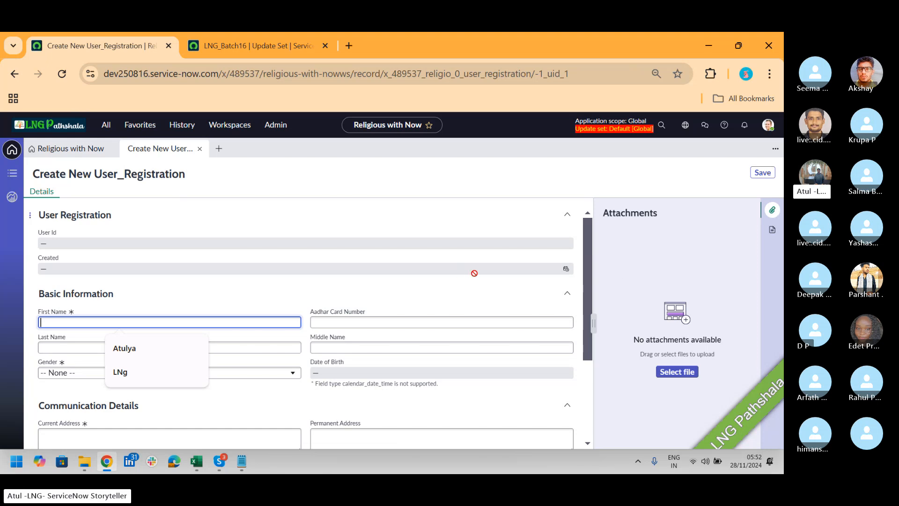
pyautogui.moveTo(589, 254); pyautogui.dragTo(589, 255)
pyautogui.click(193, 348)
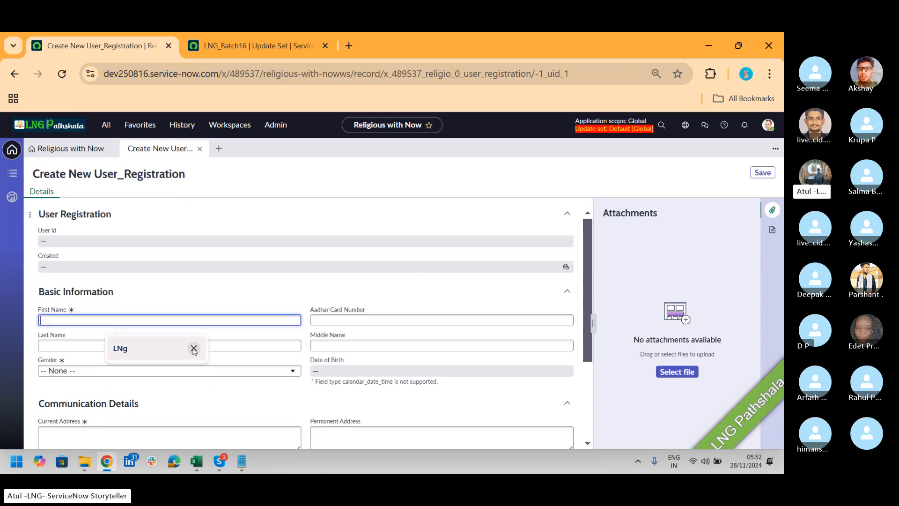
pyautogui.click(194, 348)
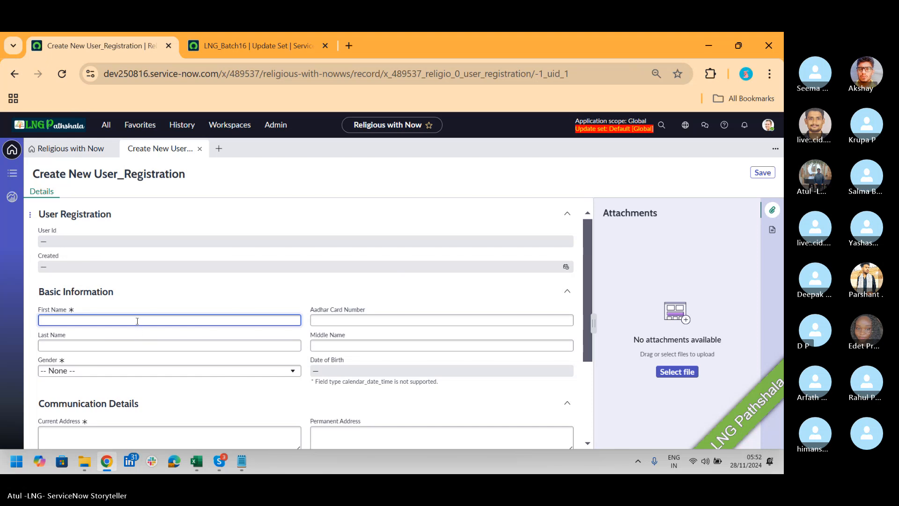
# Fill in the registrant's first name, last name and Aadhar card number, and set the gender to Male
pyautogui.write('Atul')
pyautogui.press('Tab')
pyautogui.write('G')
pyautogui.press('Tab')
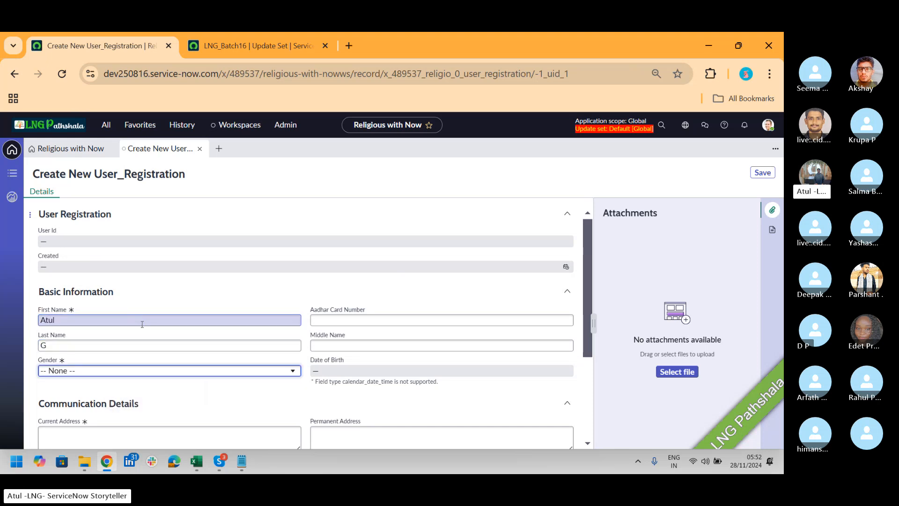
pyautogui.click(196, 372)
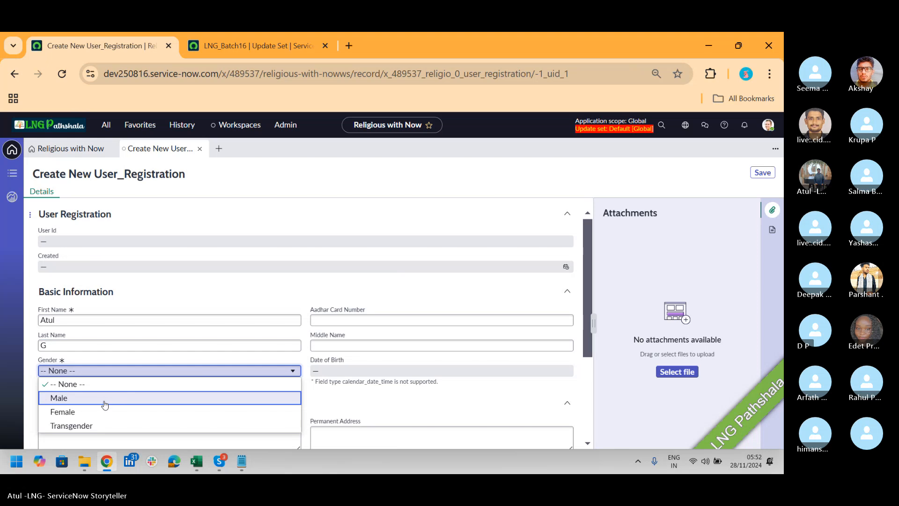
pyautogui.click(104, 401)
pyautogui.click(395, 322)
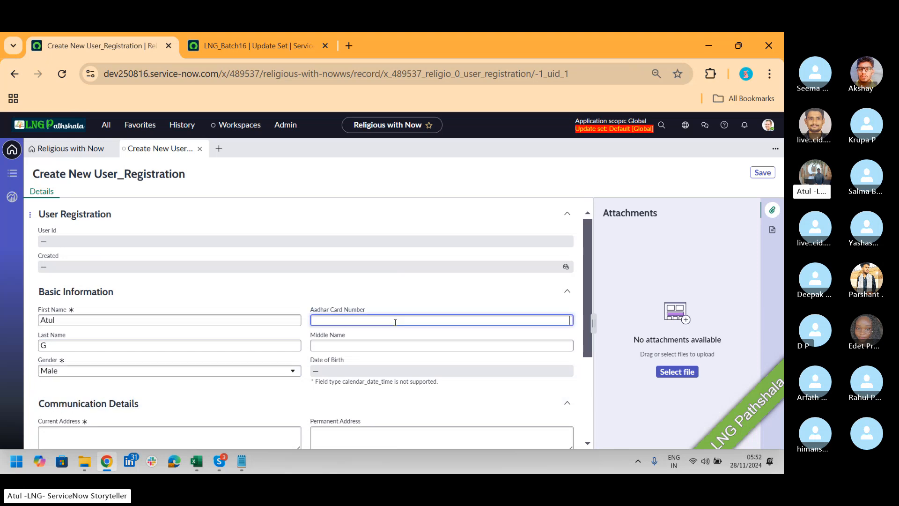
# Enter the registrant's current address and e-mail in the Communication Details section
pyautogui.scroll(-2, 337, 326)
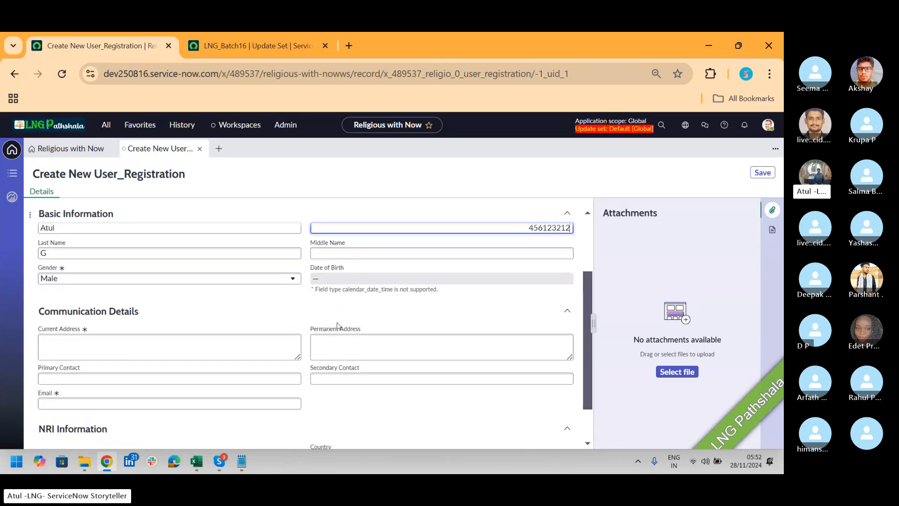
pyautogui.click(231, 347)
pyautogui.write('KK')
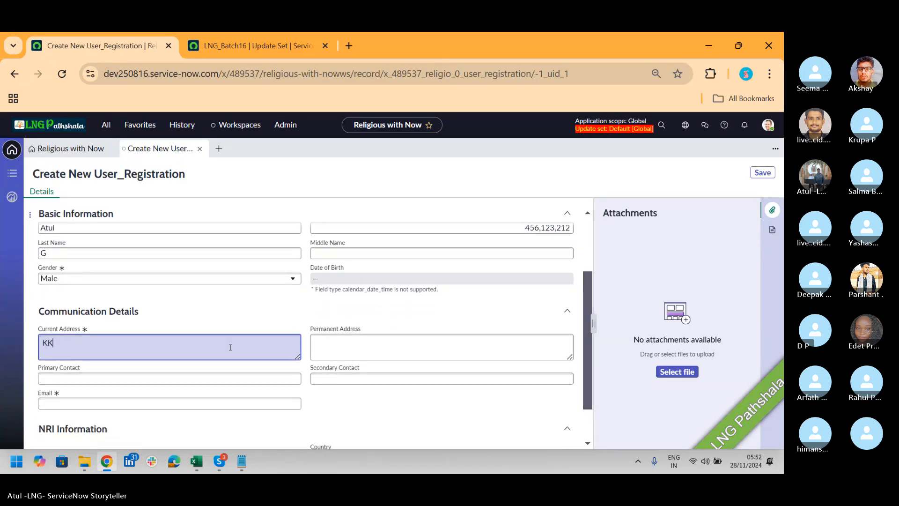
pyautogui.press('BackSpace')
pyautogui.press('BackSpace')
pyautogui.write('UK')
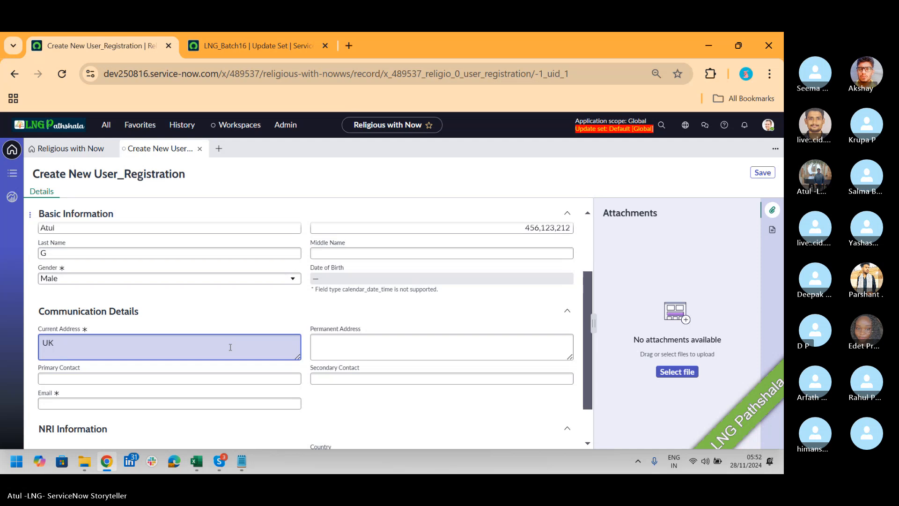
pyautogui.click(169, 402)
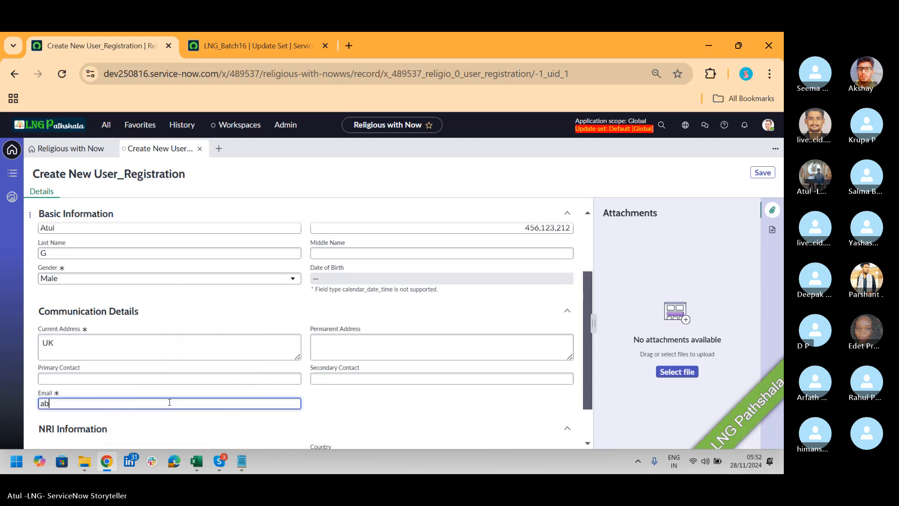
# Mark the registrant as NRI, save the user registration and check the saved record's heading
pyautogui.scroll(-1, 589, 320)
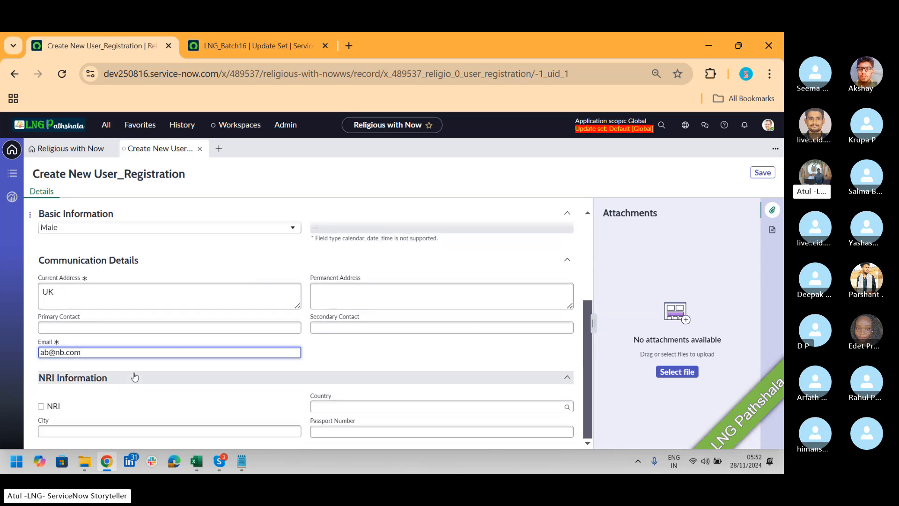
pyautogui.click(42, 406)
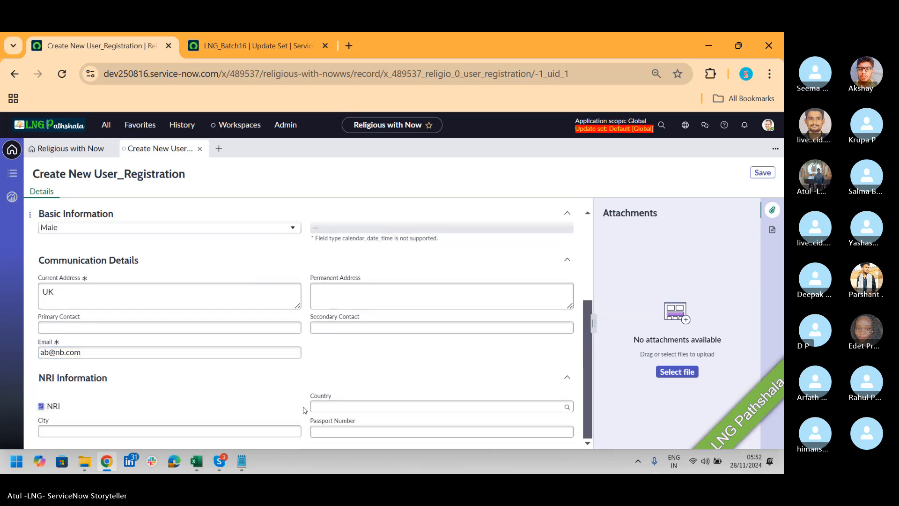
pyautogui.click(387, 405)
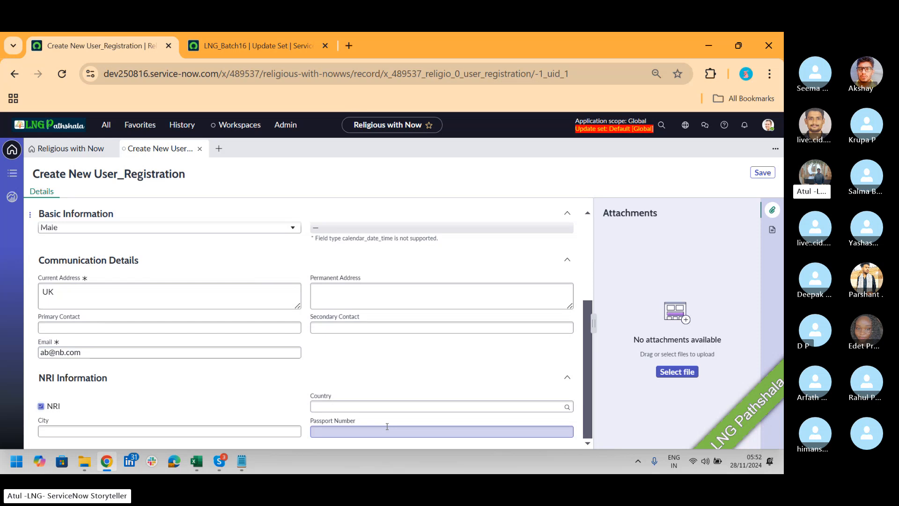
pyautogui.click(763, 173)
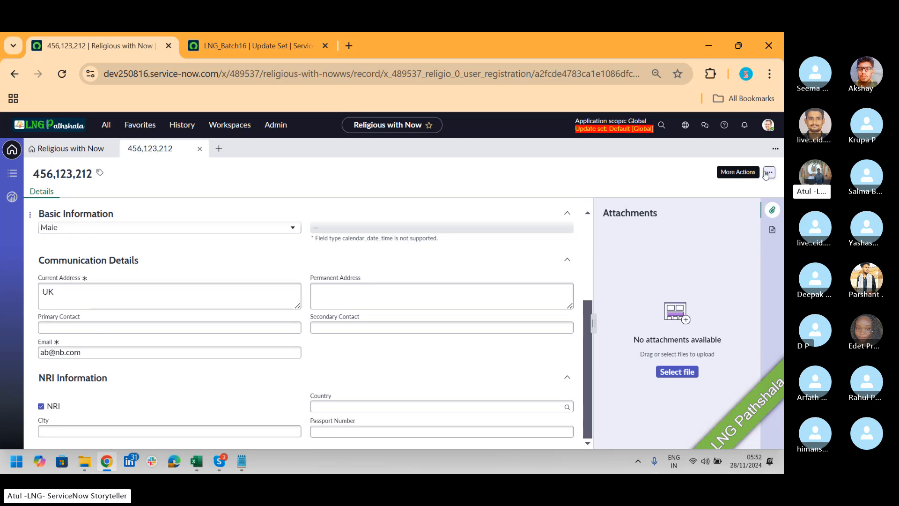
pyautogui.scroll(3, 591, 230)
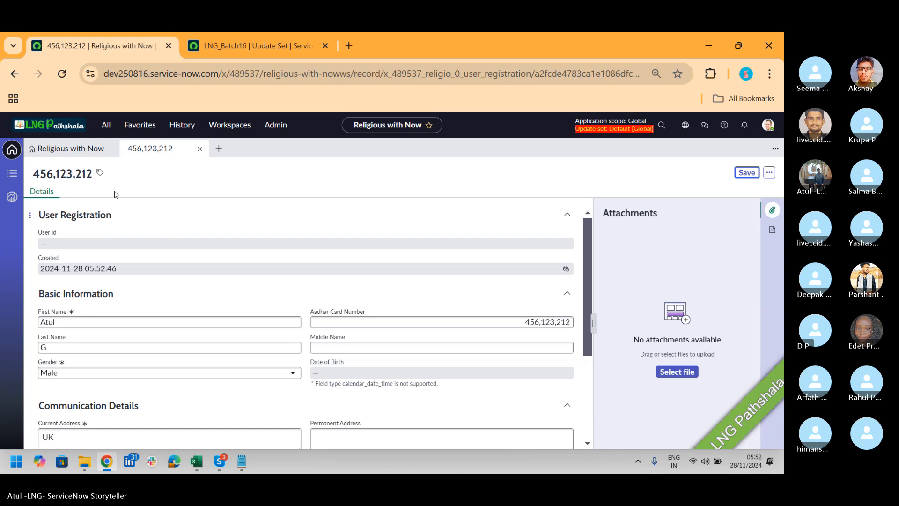
pyautogui.moveTo(94, 177); pyautogui.dragTo(29, 180)
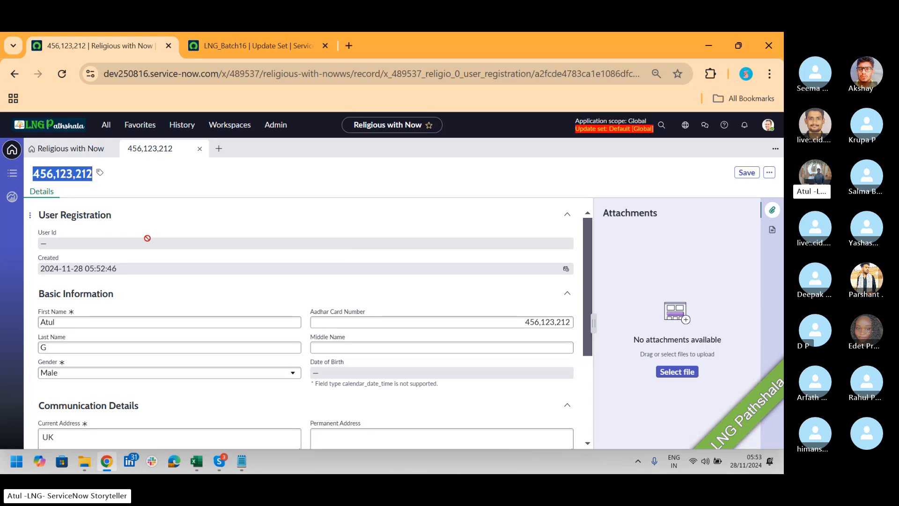
# Start a new Accommodation record with a duration of 5 Days and the accommodation type VIP Rooms
pyautogui.click(218, 148)
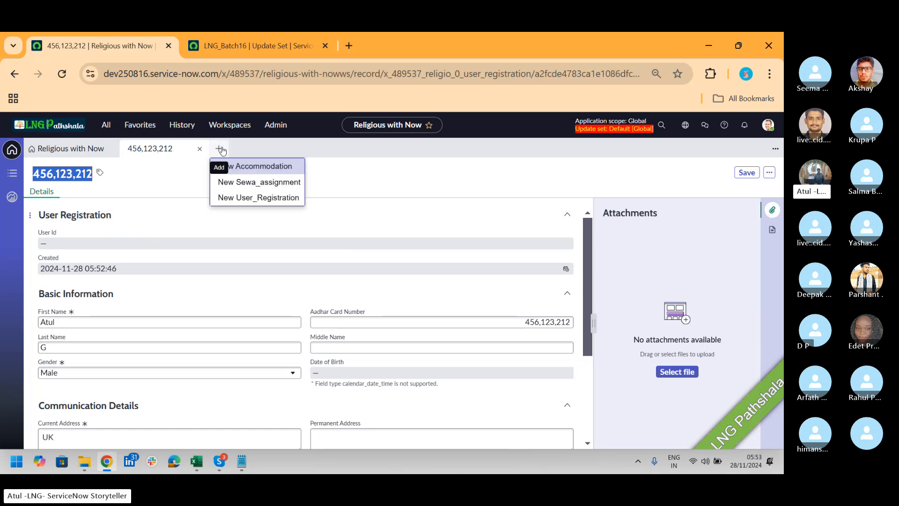
pyautogui.click(252, 167)
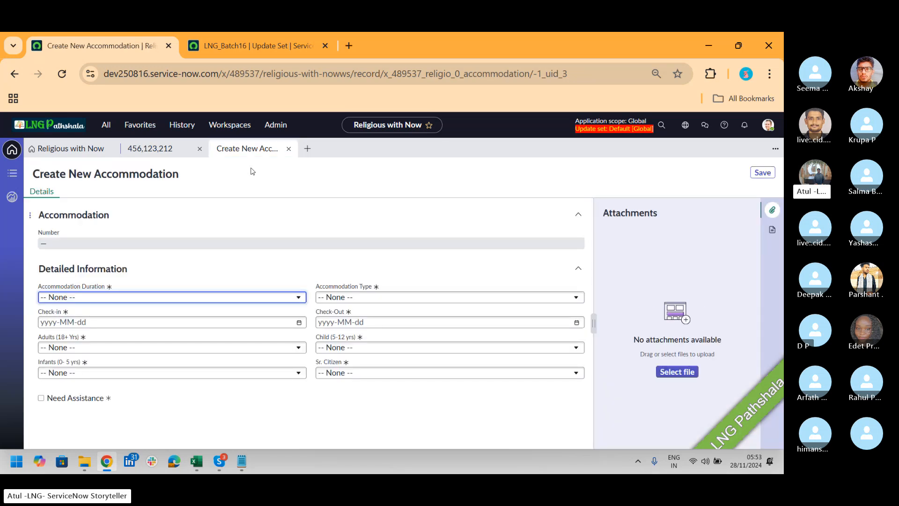
pyautogui.click(231, 300)
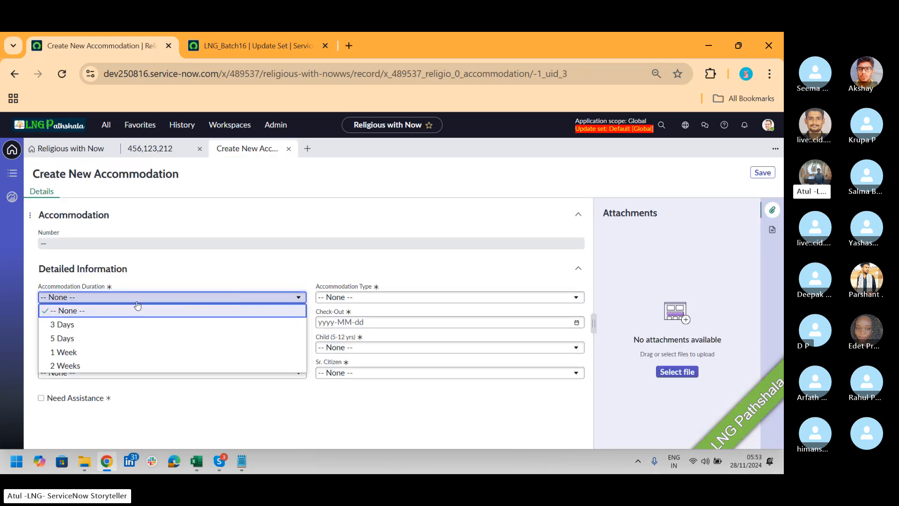
pyautogui.click(117, 339)
pyautogui.click(351, 298)
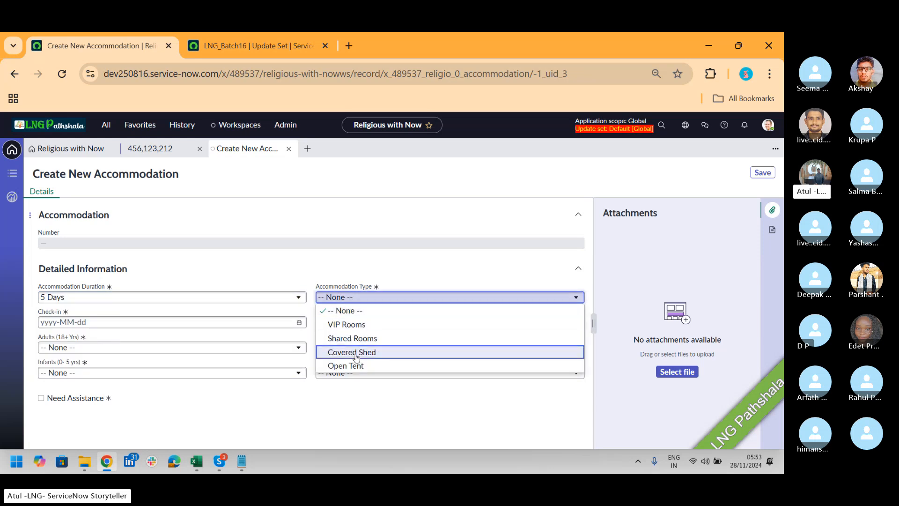
pyautogui.click(356, 325)
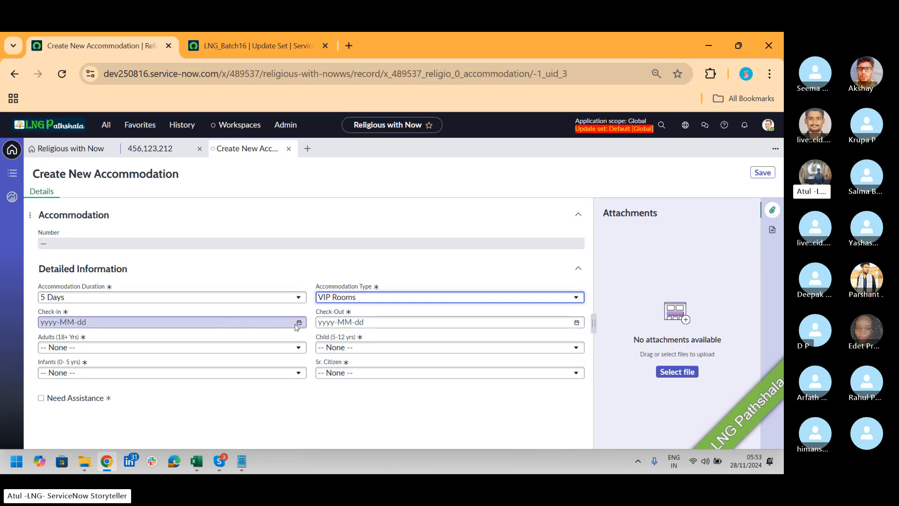
# Examine the choices for adults, children, senior citizens and infants, and enable Need Assistance to bring up Assistance Details
pyautogui.click(274, 348)
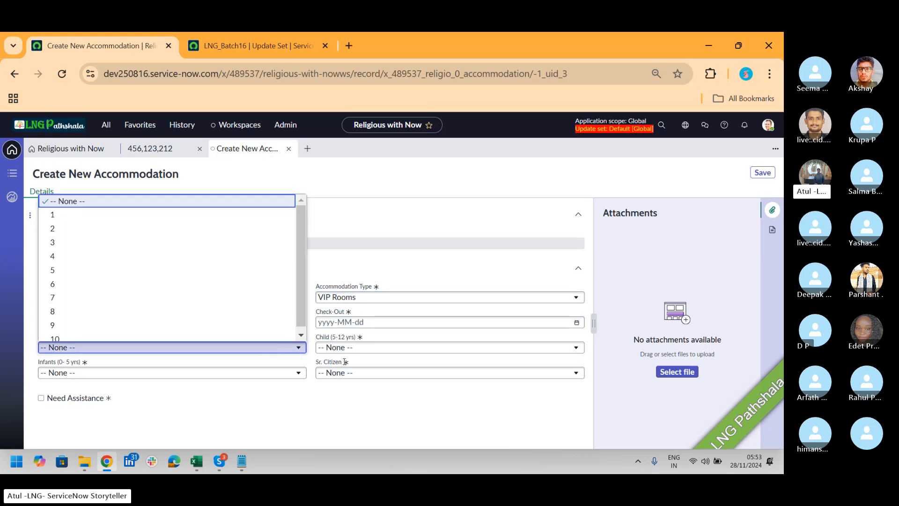
pyautogui.click(357, 347)
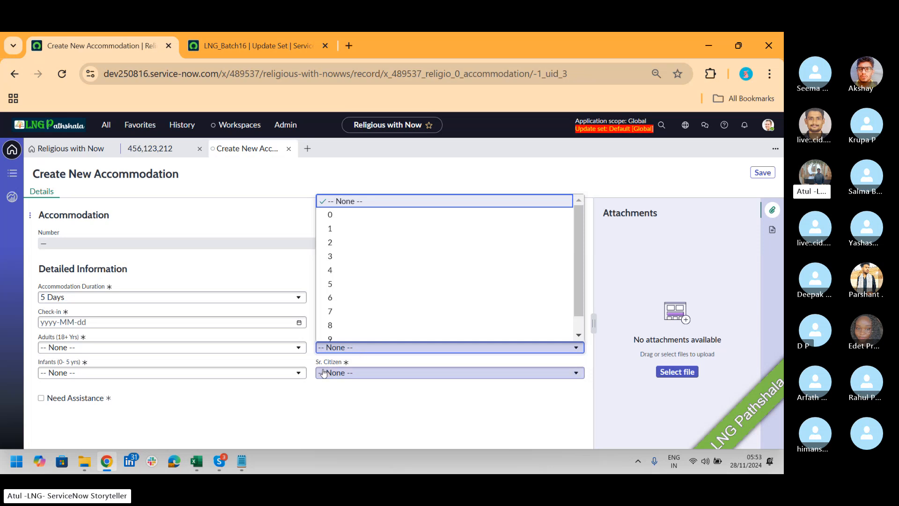
pyautogui.click(356, 372)
pyautogui.click(240, 373)
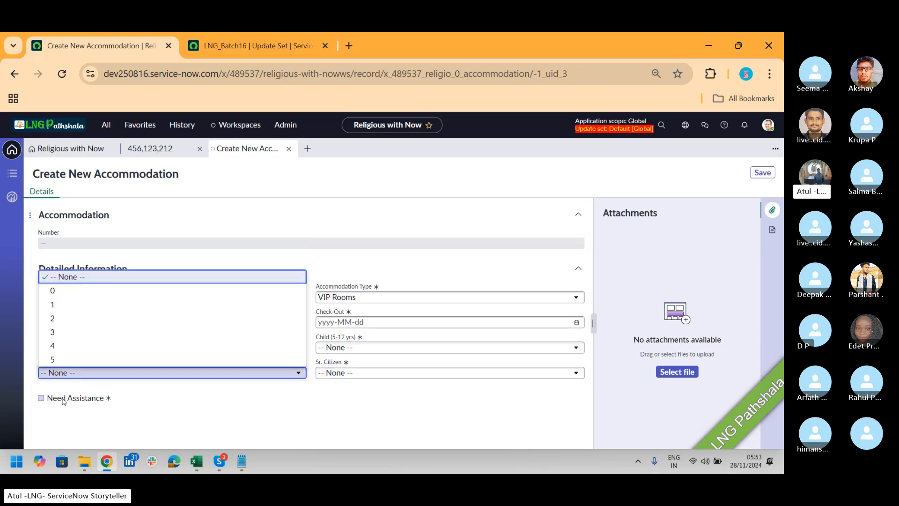
pyautogui.click(43, 400)
pyautogui.click(41, 398)
pyautogui.click(383, 398)
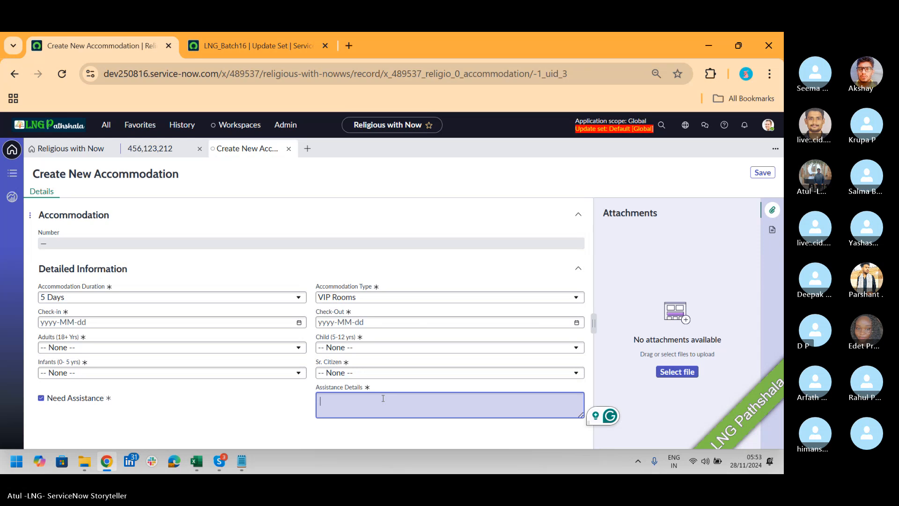
# Open a new Sewa_assignment form, check it for form options, and reload the site discarding unsaved changes
pyautogui.click(307, 149)
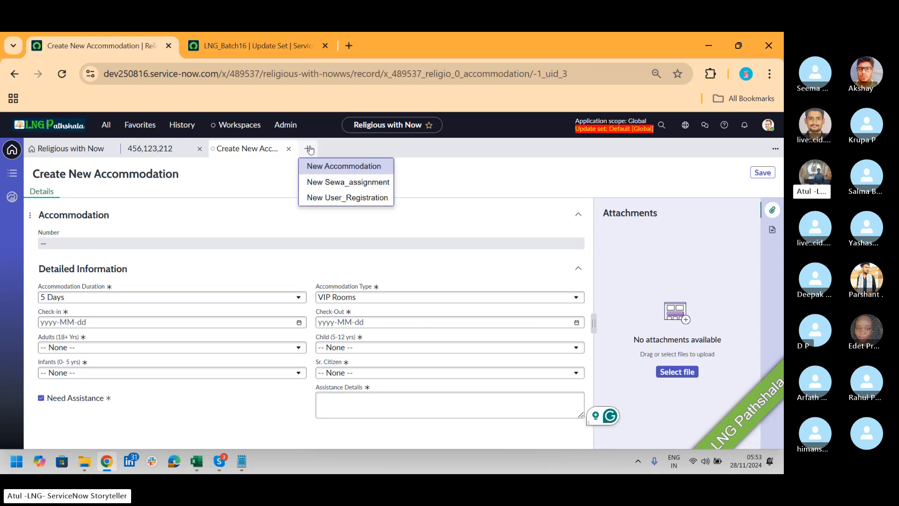
pyautogui.click(318, 182)
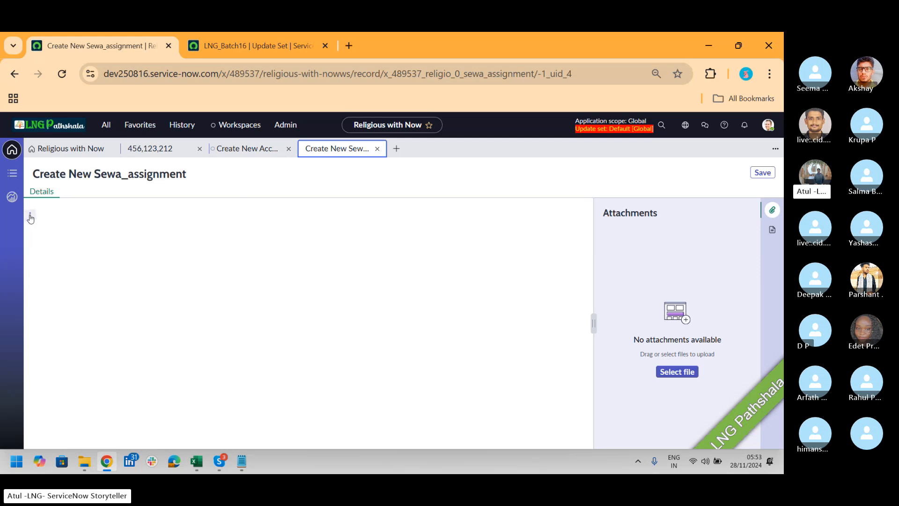
pyautogui.click(30, 216)
pyautogui.click(305, 230)
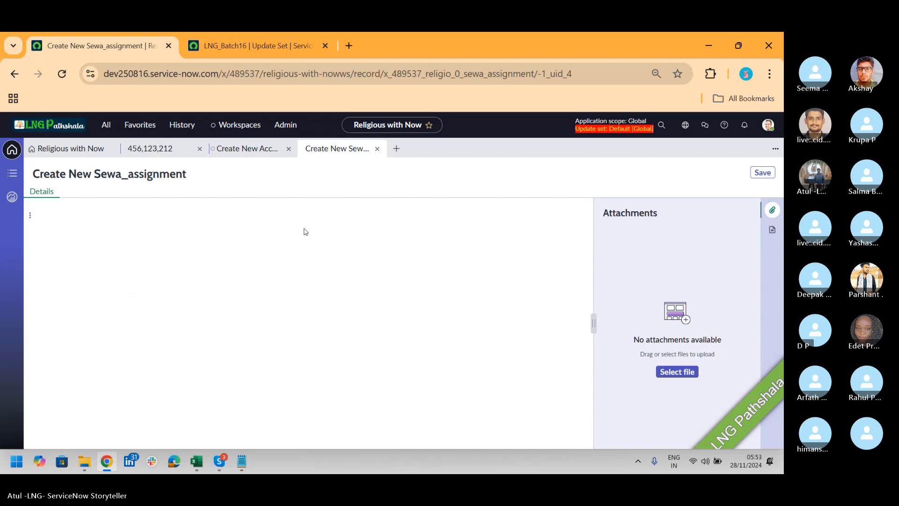
pyautogui.click(62, 73)
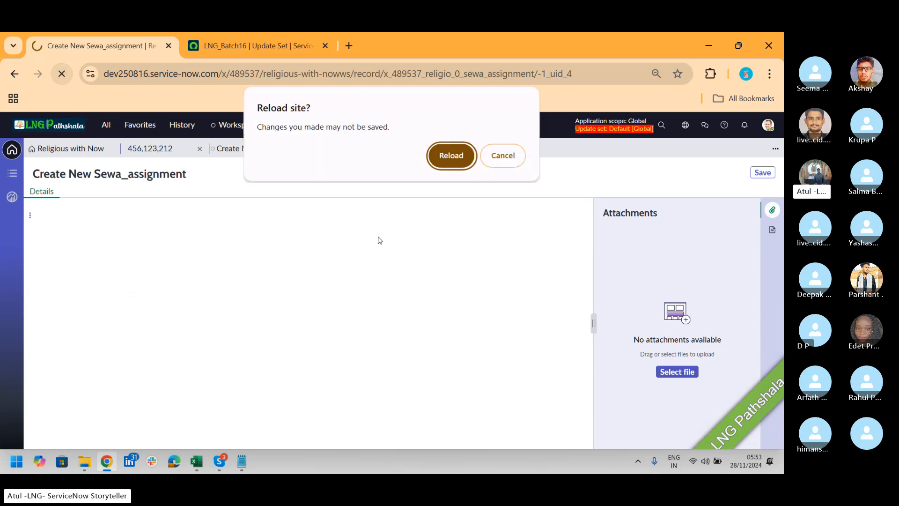
pyautogui.click(450, 159)
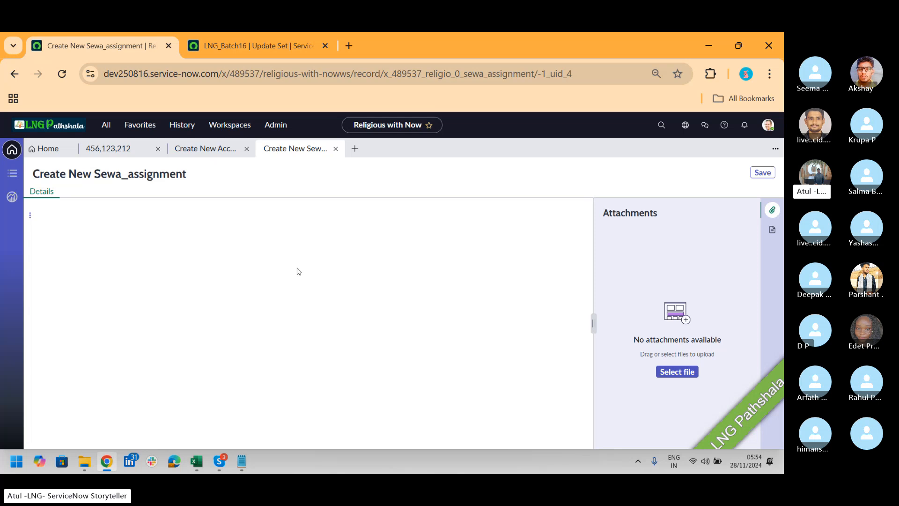
# Return to the saved user registration, search the application navigator for "tables" and open Tables under System Definition
pyautogui.click(133, 152)
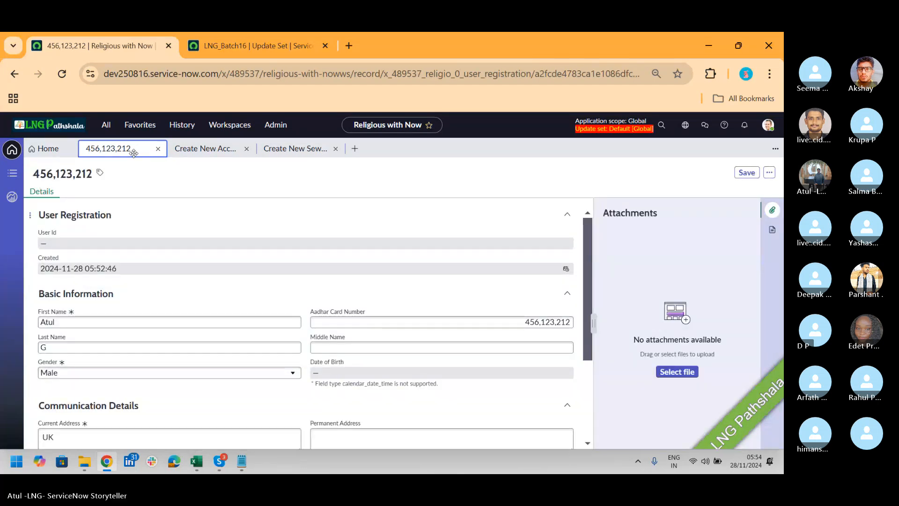
pyautogui.click(101, 127)
pyautogui.write('tables')
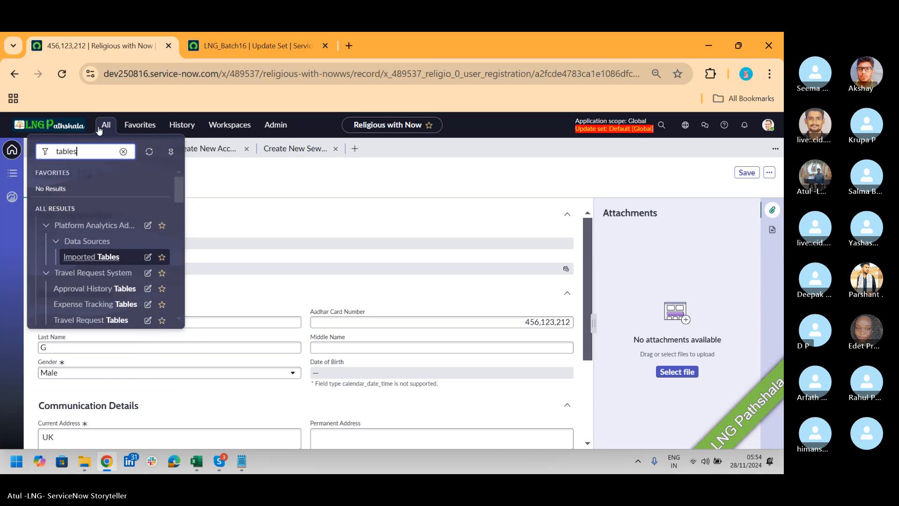
pyautogui.moveTo(181, 189); pyautogui.dragTo(183, 247)
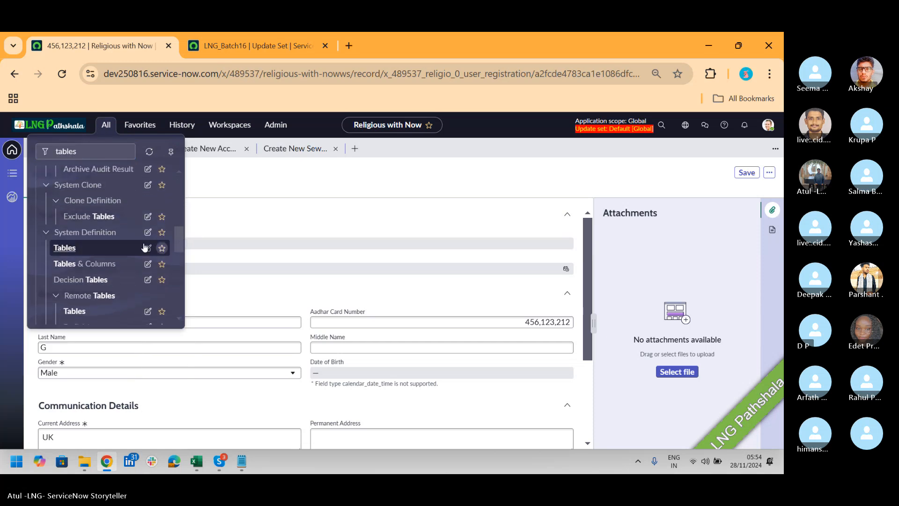
pyautogui.click(62, 245)
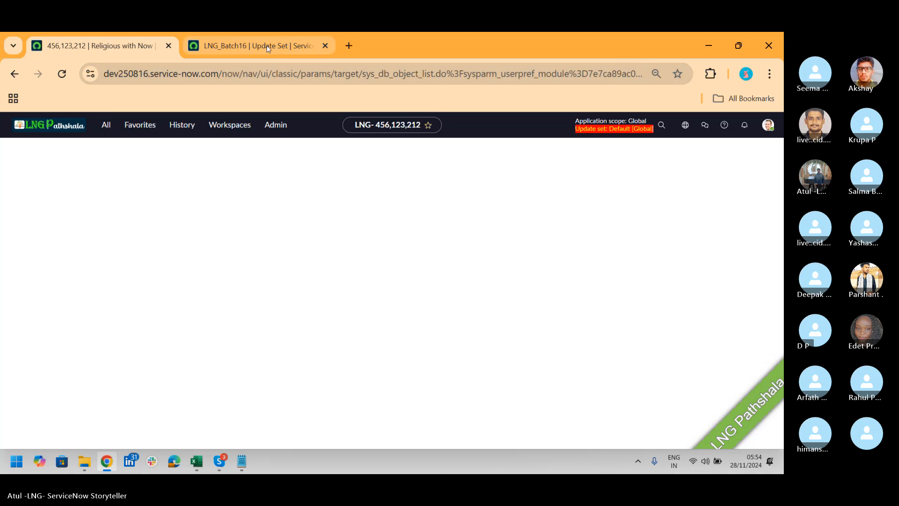
# Check the back-out progress of LNG_Batch16 on the other instance, and filter the Tables list to names starting with "x_"
pyautogui.click(253, 45)
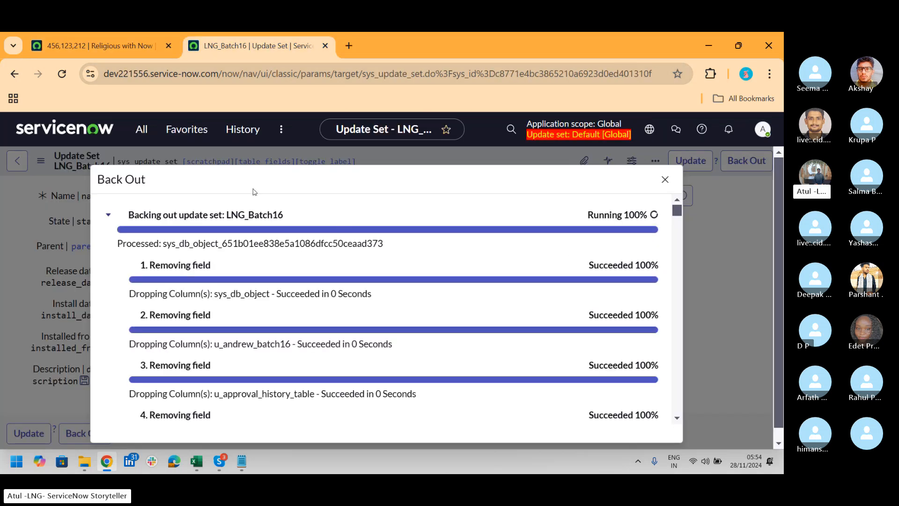
pyautogui.click(111, 50)
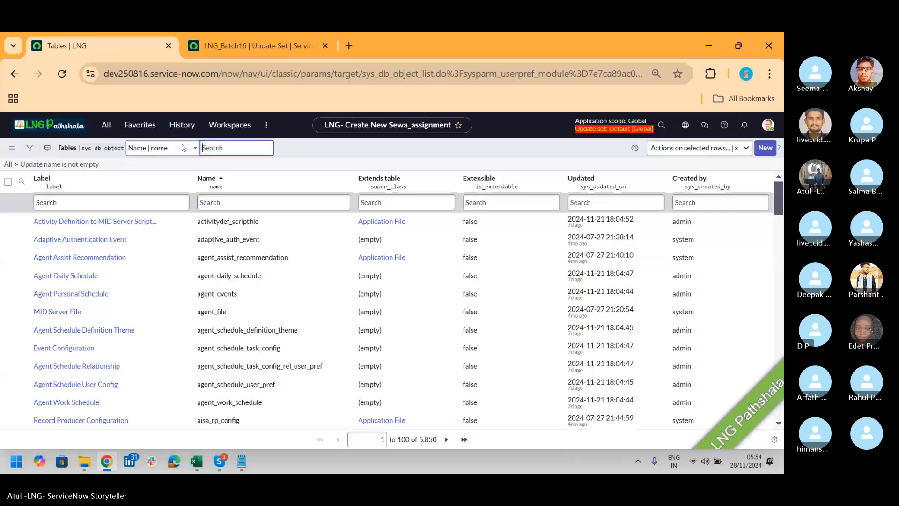
pyautogui.click(219, 204)
pyautogui.write('x')
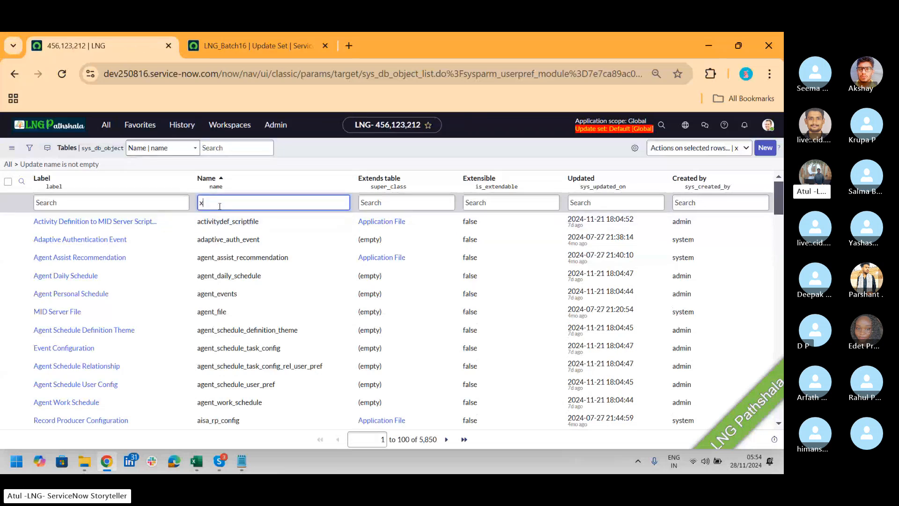
pyautogui.write('_')
pyautogui.press('Return')
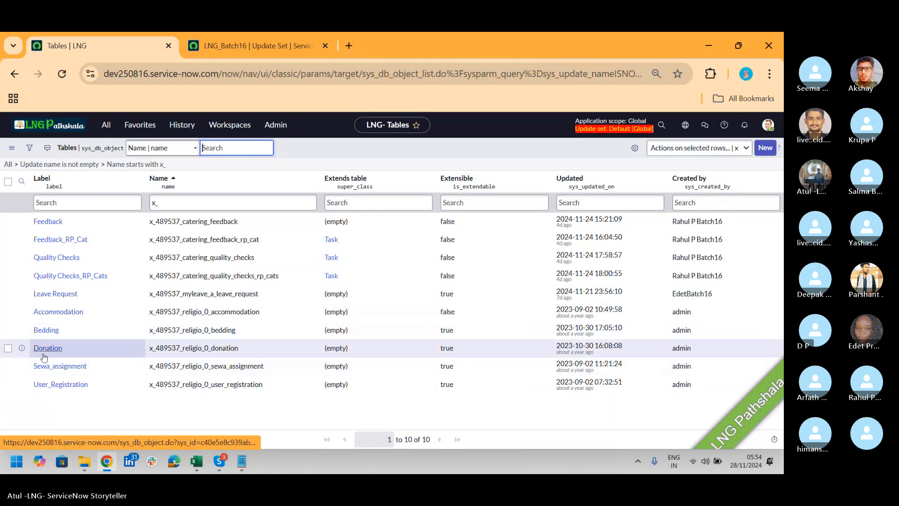
# Open the Sewa_assignment table from the filtered list and bring up a new empty form for it
pyautogui.click(47, 370)
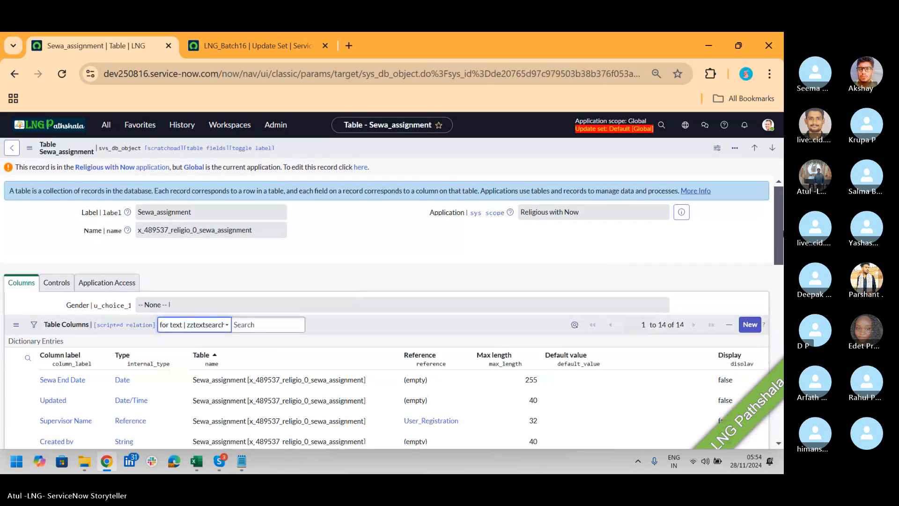
pyautogui.moveTo(777, 215); pyautogui.dragTo(769, 300)
pyautogui.scroll(-3, 768, 300)
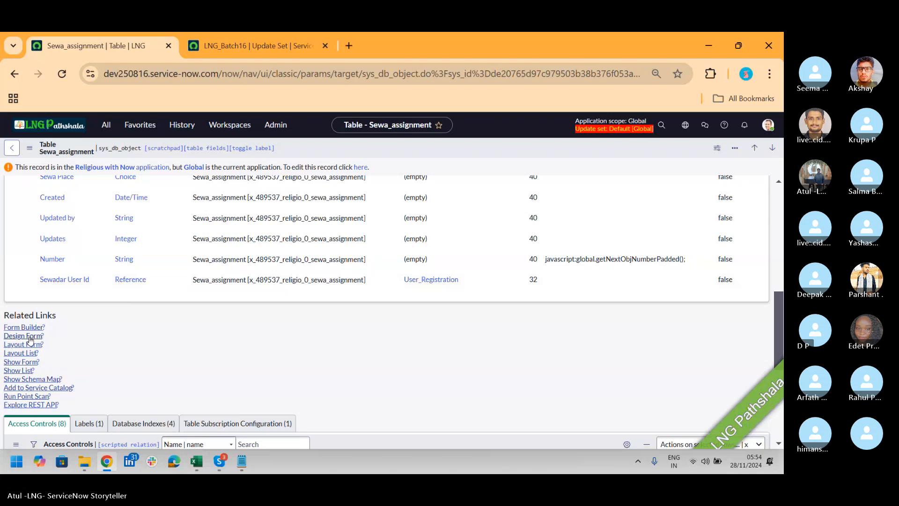
pyautogui.click(28, 362)
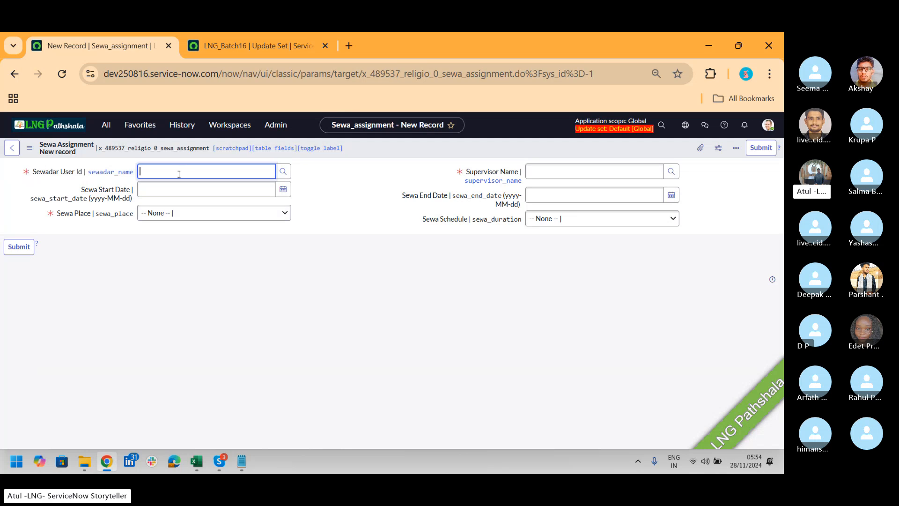
# Examine the Sewa Place and Sewa Schedule choices on the new Sewa_assignment form without selecting any
pyautogui.click(557, 171)
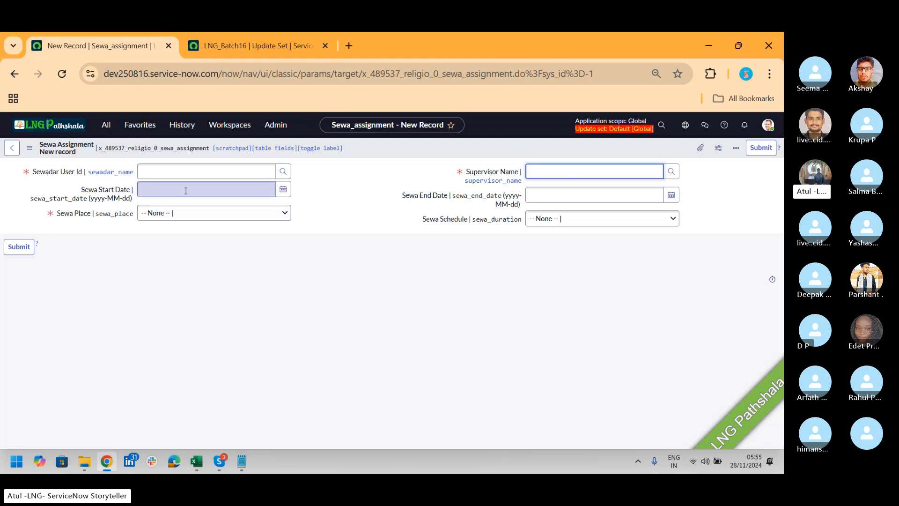
pyautogui.click(230, 213)
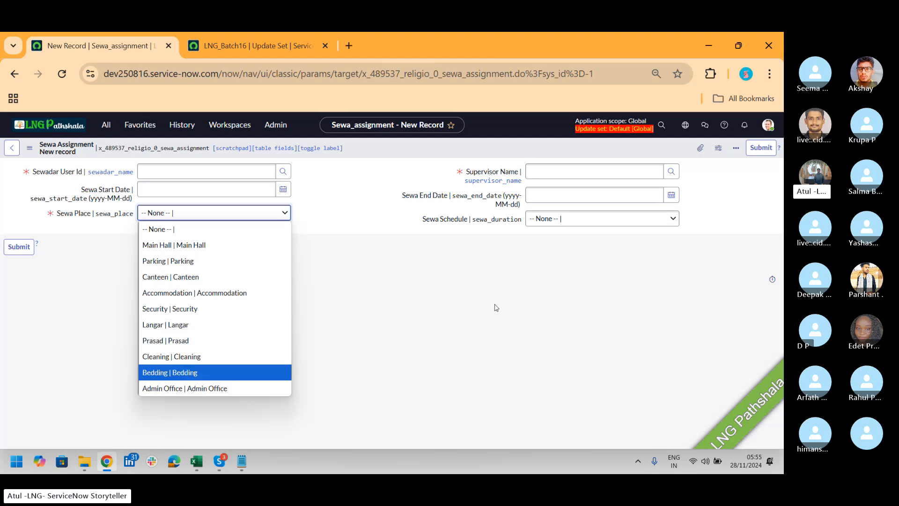
pyautogui.click(608, 225)
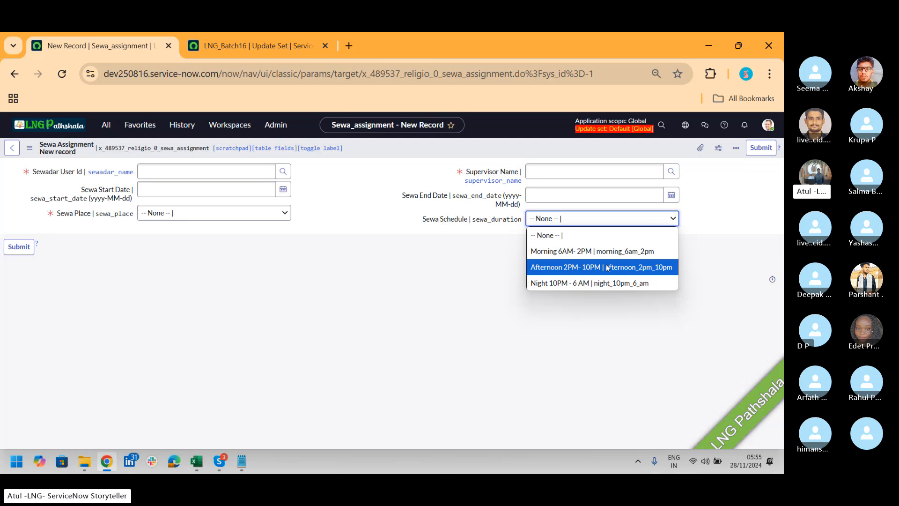
pyautogui.click(379, 264)
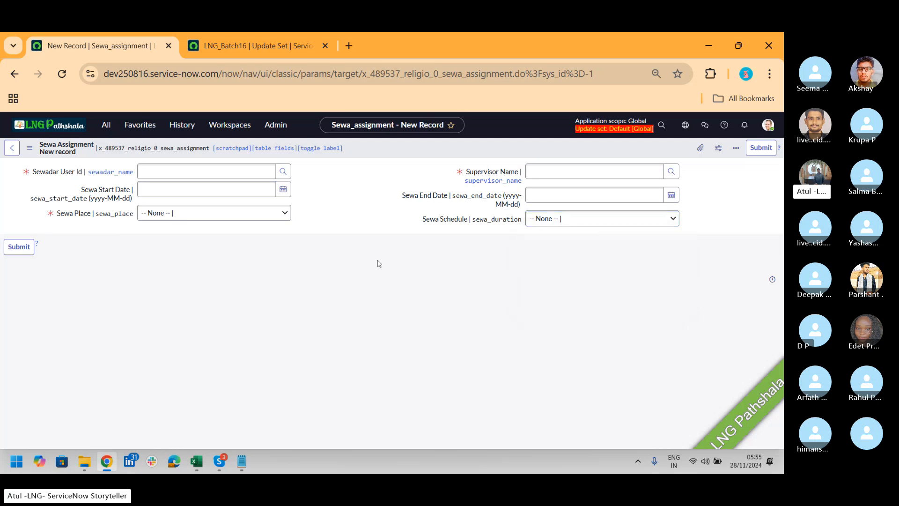
pyautogui.hotkey('alt', 'Tab')
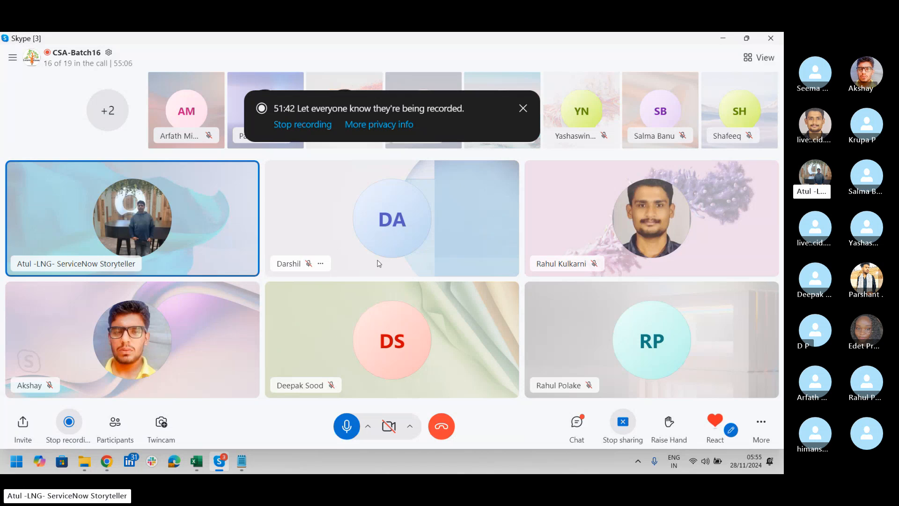
pyautogui.hotkey('alt', 'Tab')
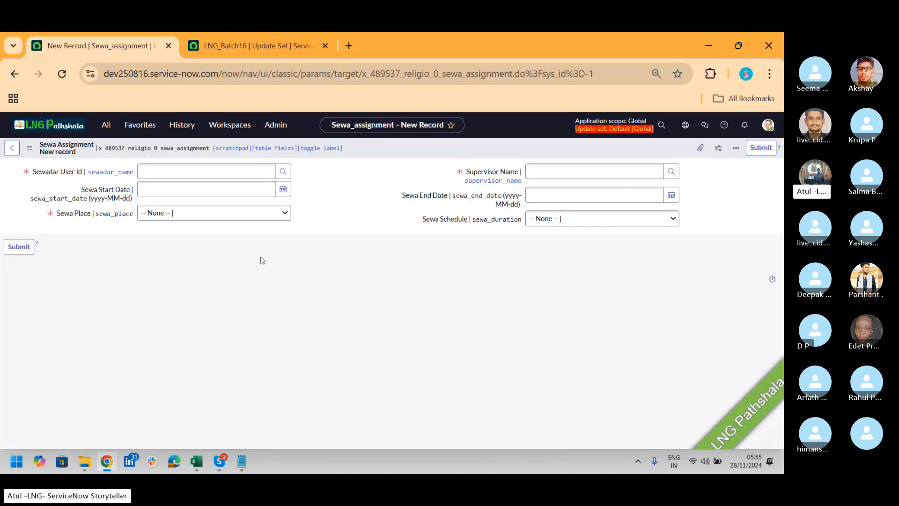
# Leave the blank form, review the Sewa_assignment table's columns, and return to the filtered Tables list
pyautogui.click(12, 148)
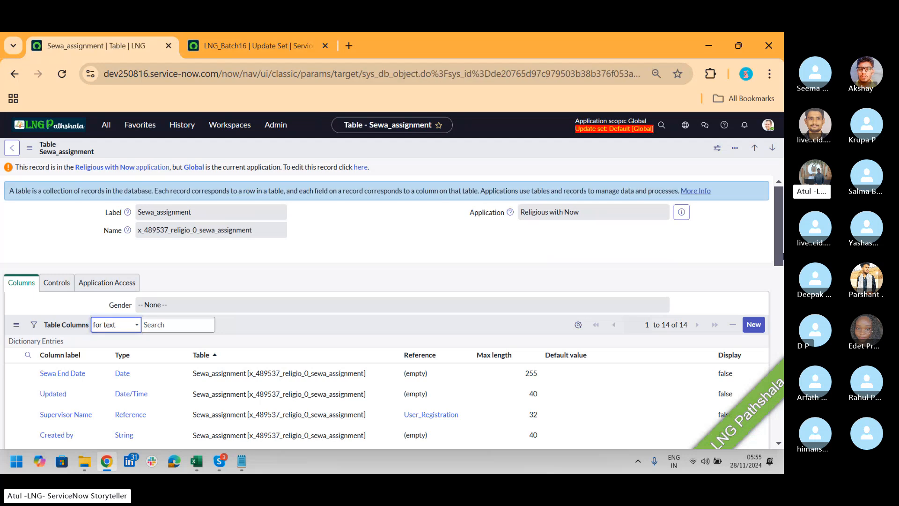
pyautogui.moveTo(779, 207); pyautogui.dragTo(783, 290)
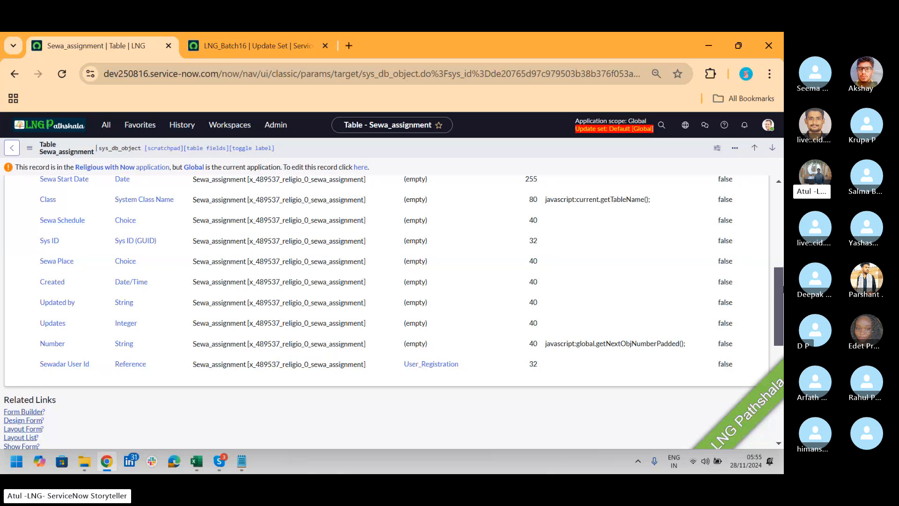
pyautogui.click(14, 148)
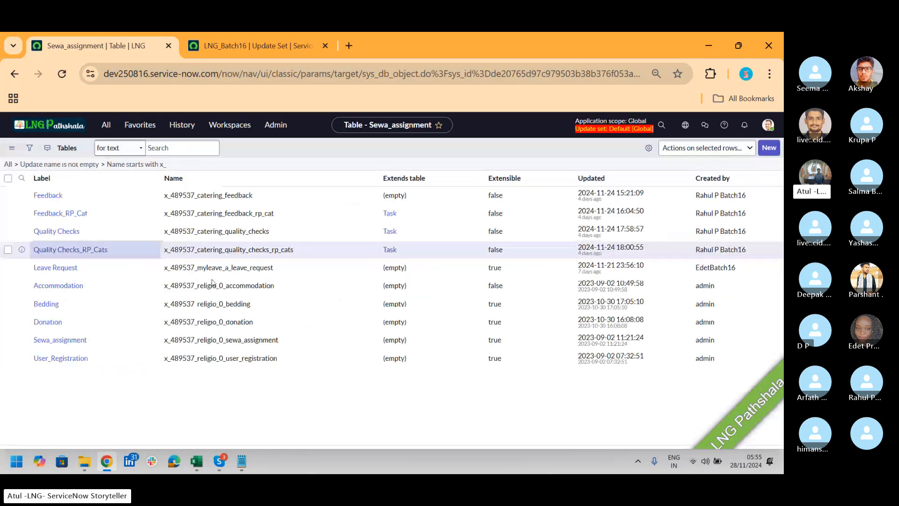
# Open a new empty form from the Donation table and examine its Purpose choices
pyautogui.click(48, 348)
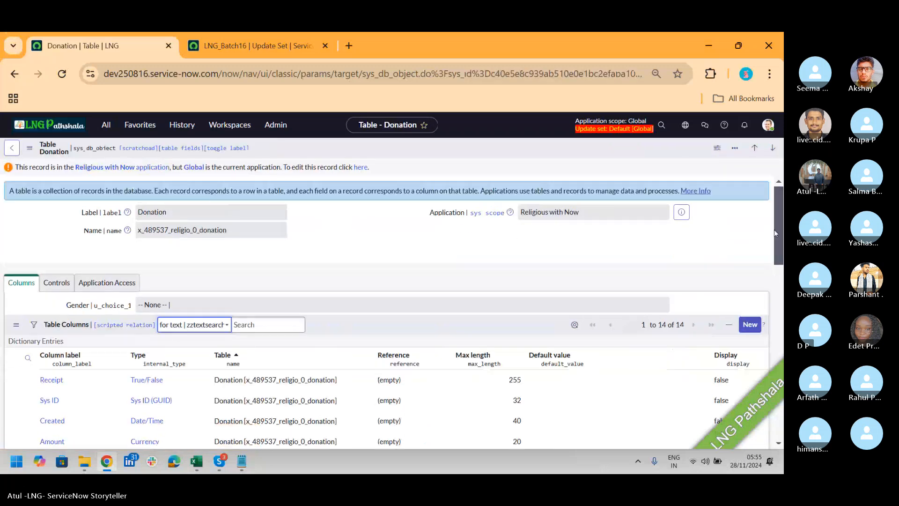
pyautogui.moveTo(777, 227); pyautogui.dragTo(780, 259)
pyautogui.scroll(-7, 240, 280)
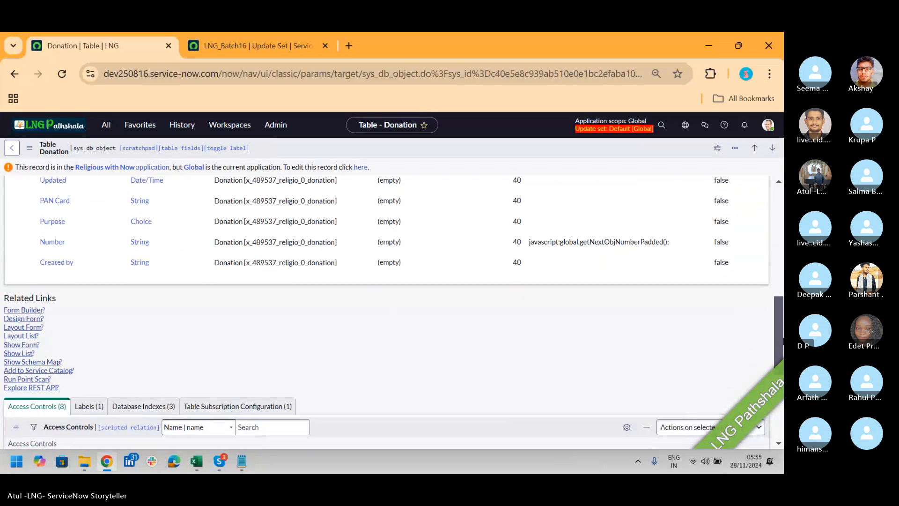
pyautogui.click(33, 343)
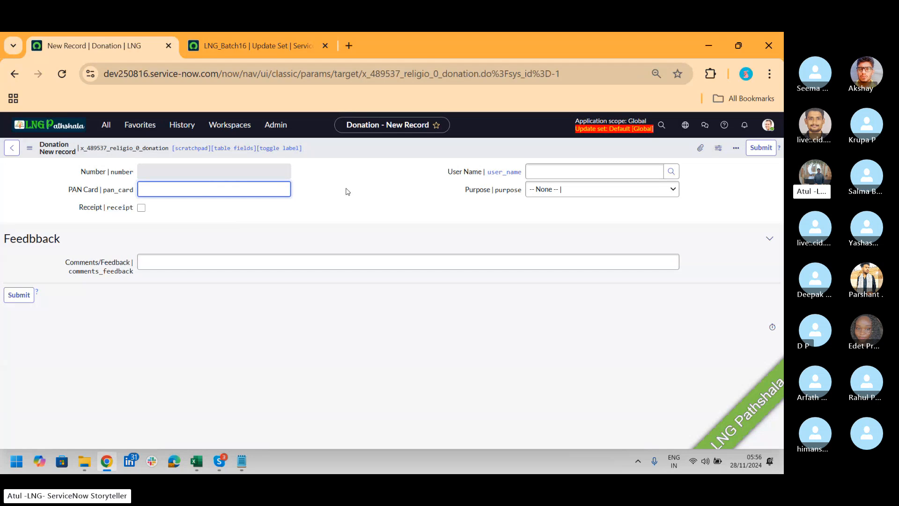
pyautogui.click(626, 190)
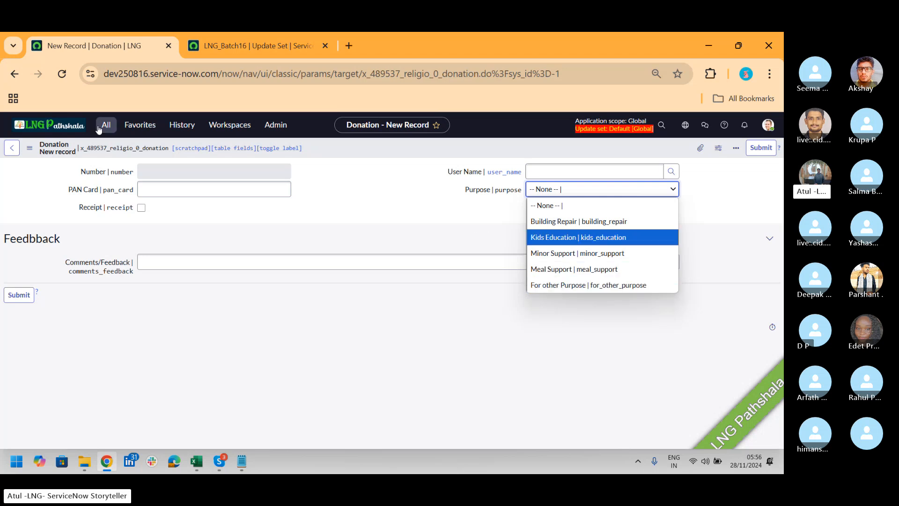
# Open a new empty form from the Bedding table, and go back to review that table's columns
pyautogui.click(10, 149)
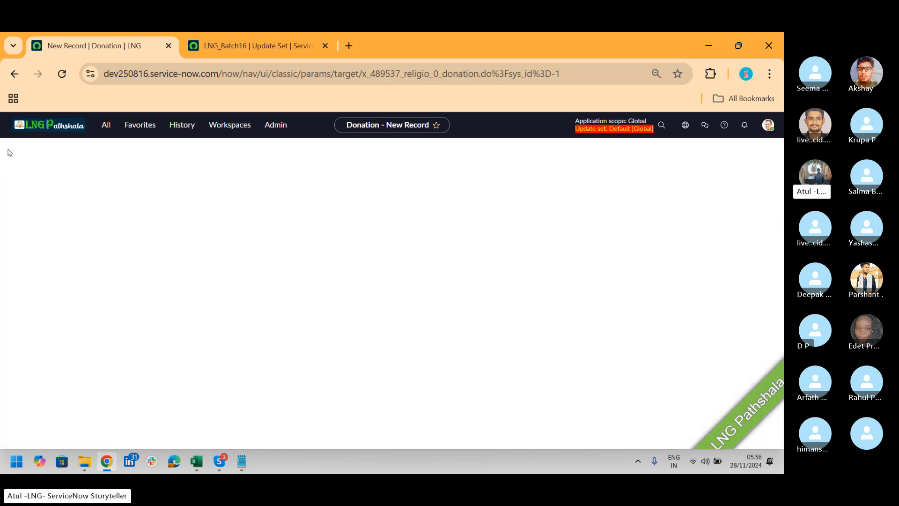
pyautogui.click(9, 149)
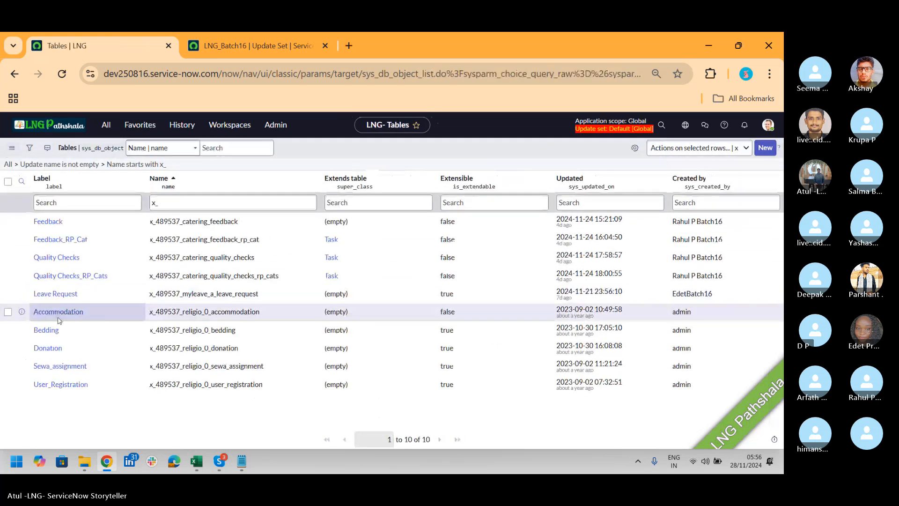
pyautogui.click(46, 331)
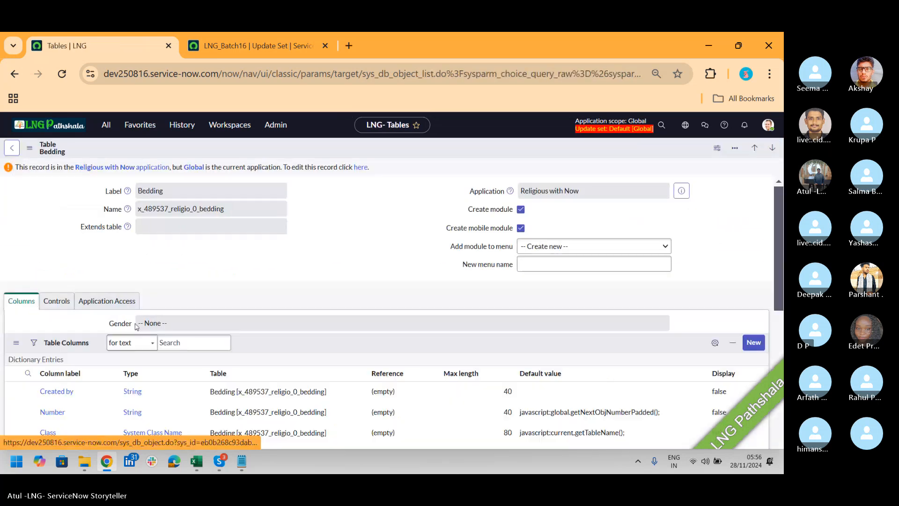
pyautogui.scroll(-5, 781, 229)
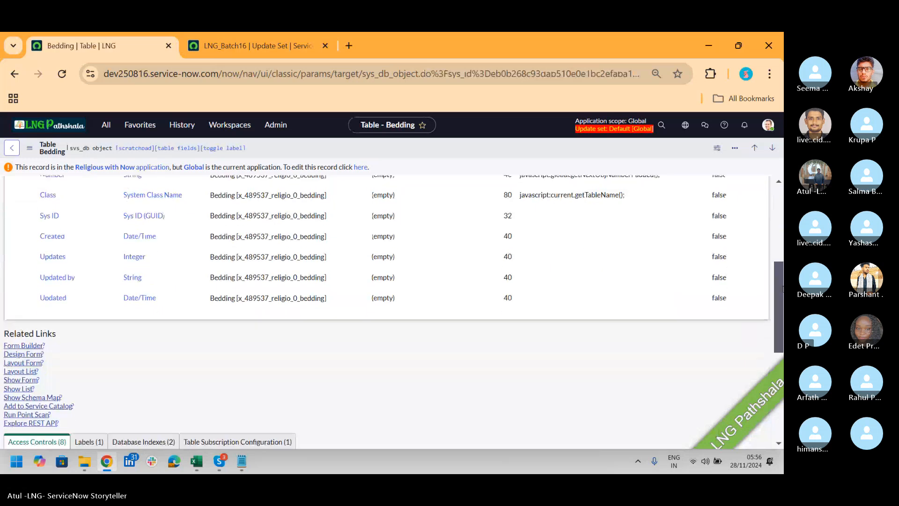
pyautogui.click(21, 365)
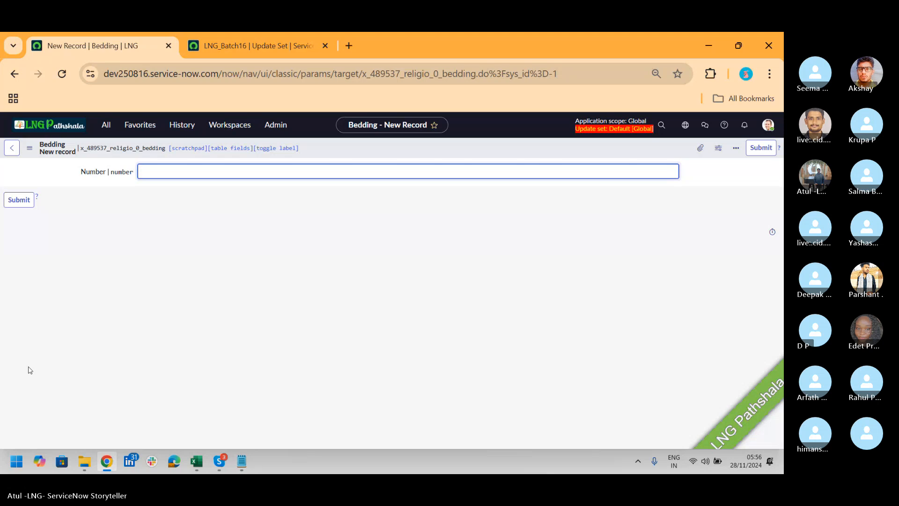
pyautogui.click(12, 148)
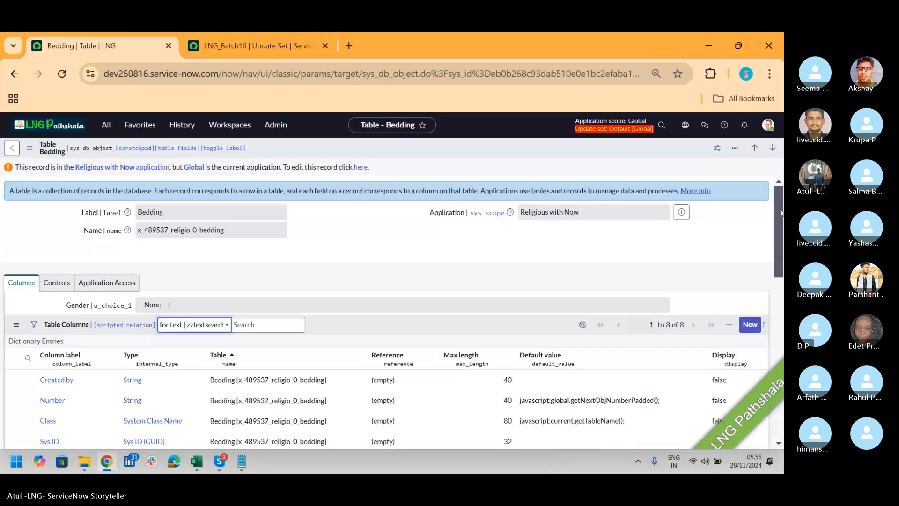
pyautogui.moveTo(781, 214); pyautogui.dragTo(782, 272)
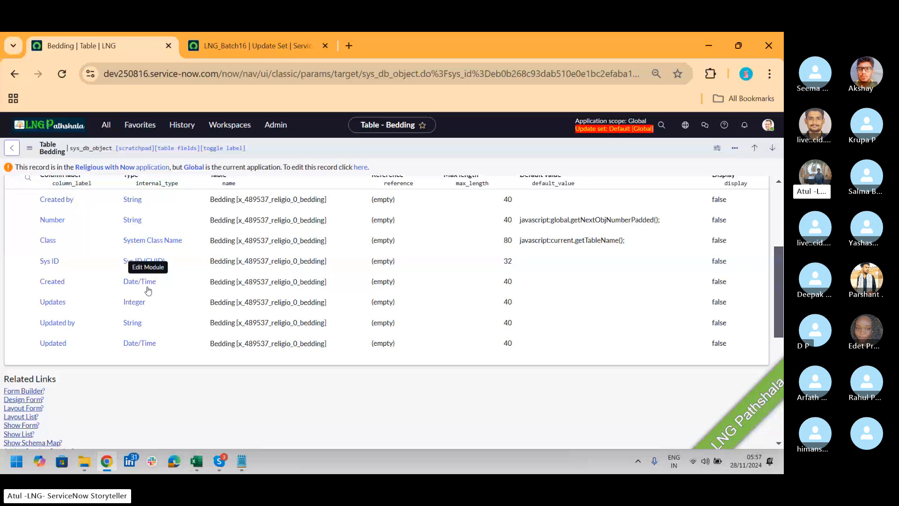
# Read the back-out result for LNG_Batch16 on dev221556 and close the Back Out dialog
pyautogui.click(239, 49)
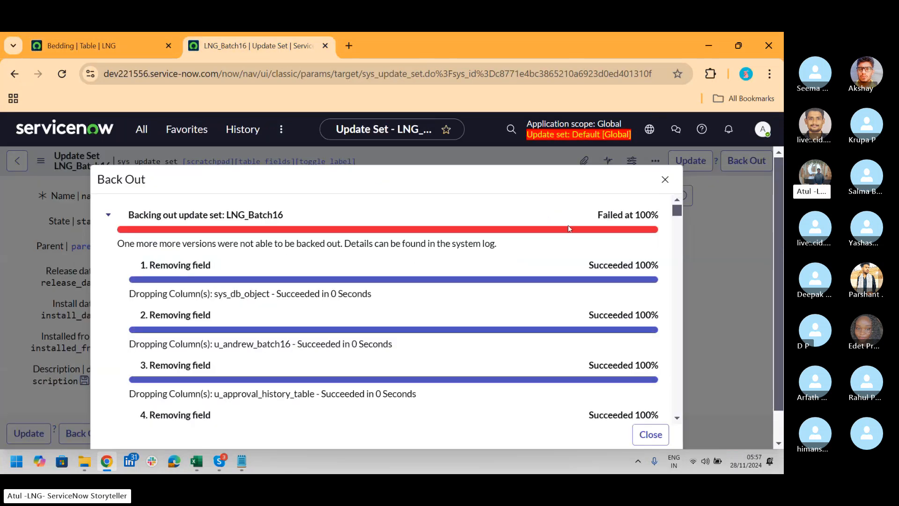
pyautogui.moveTo(167, 243); pyautogui.dragTo(492, 254)
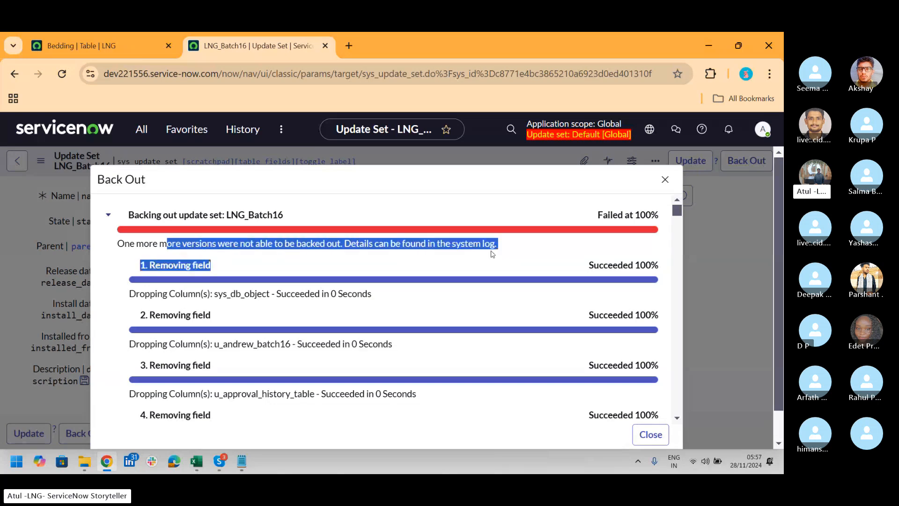
pyautogui.click(657, 434)
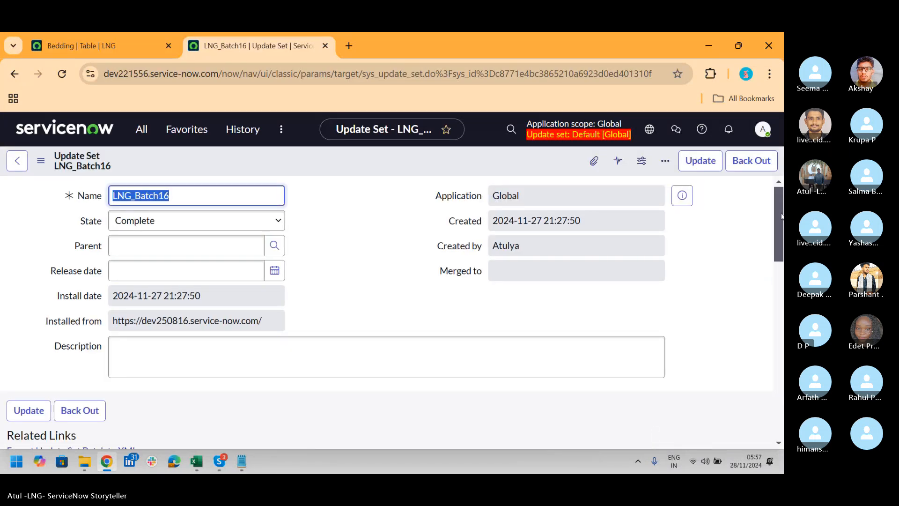
pyautogui.moveTo(780, 207)
pyautogui.mouseDown()
pyautogui.moveTo(782, 393)
pyautogui.moveTo(780, 206)
pyautogui.mouseUp()
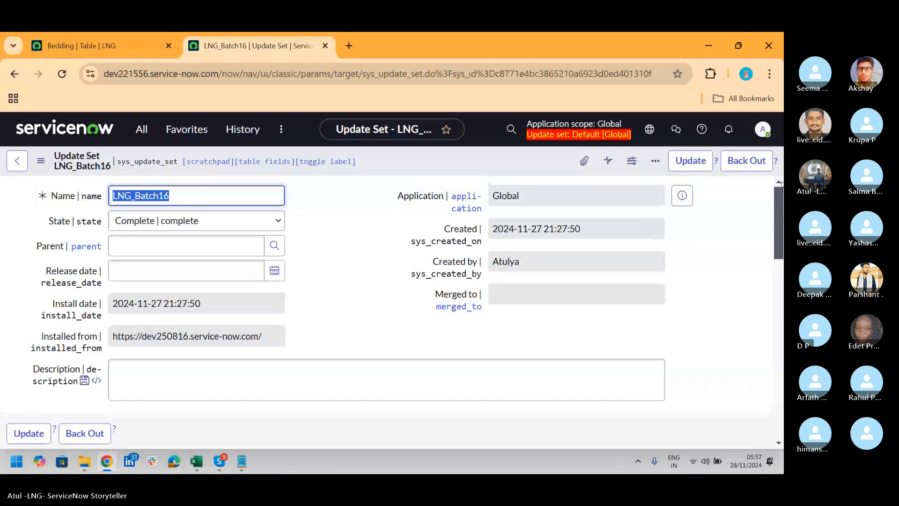
# Reload the LNG_Batch16 update set page and search the application navigator for "batch16"
pyautogui.click(63, 77)
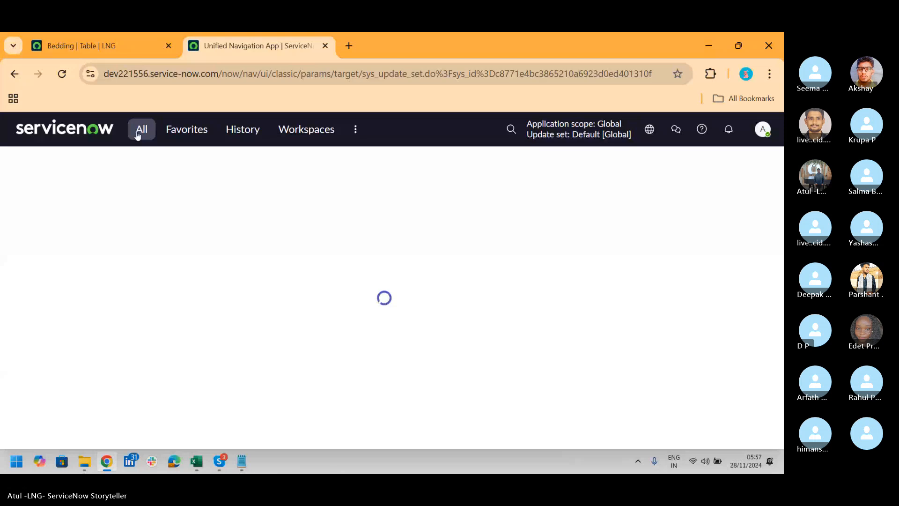
pyautogui.click(137, 135)
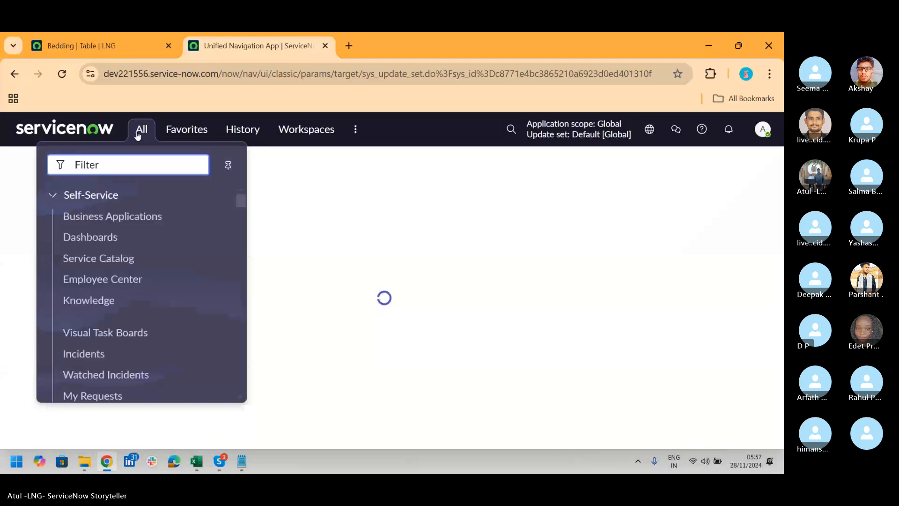
pyautogui.write('batch1')
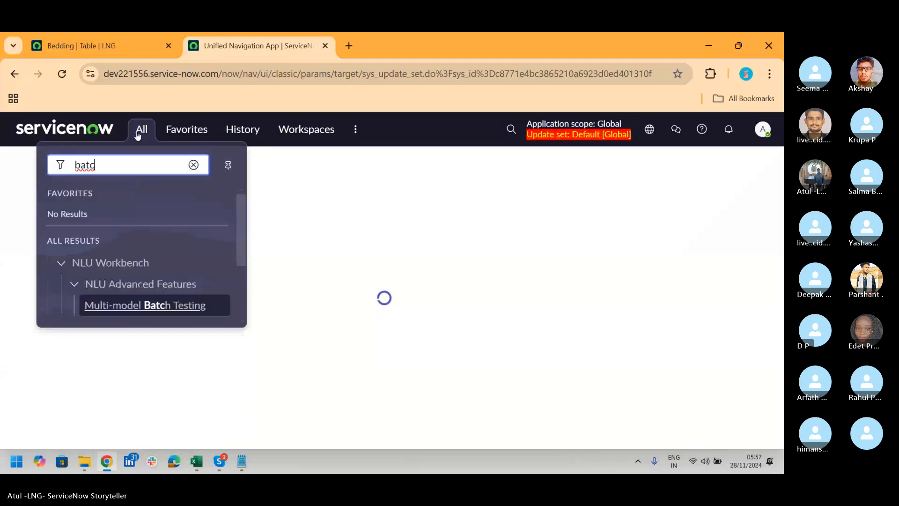
pyautogui.write('6')
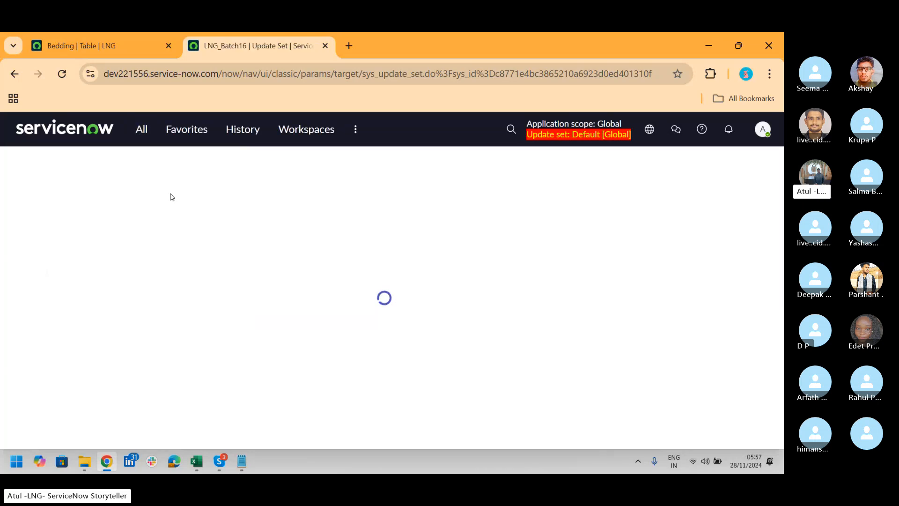
pyautogui.click(141, 141)
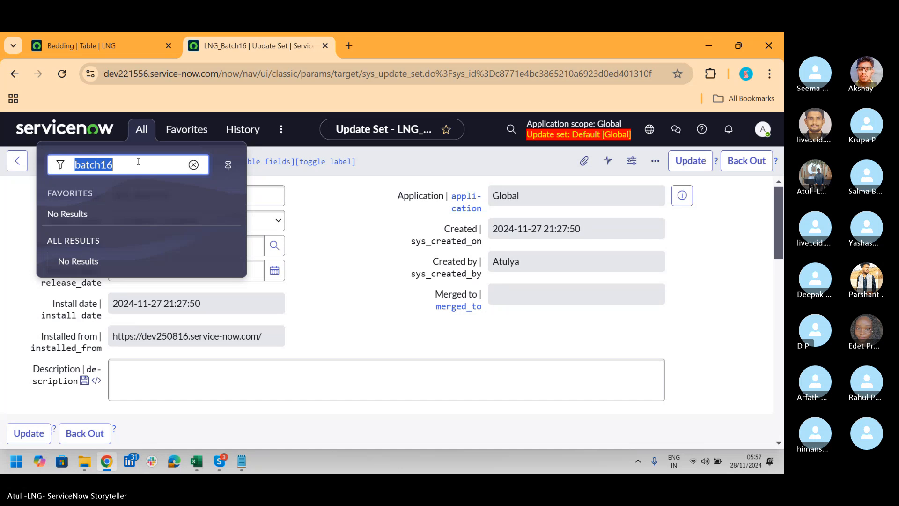
# Examine the "Do Nothing" entries in the LNG_Batch16 update set's related records, and switch to the Skype call
pyautogui.hotkey('alt', 'Tab')
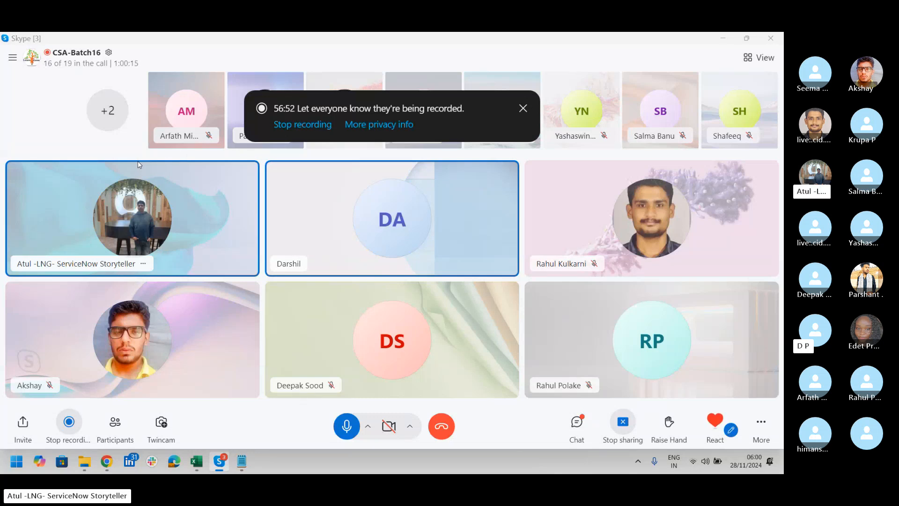
pyautogui.hotkey('alt', 'Tab')
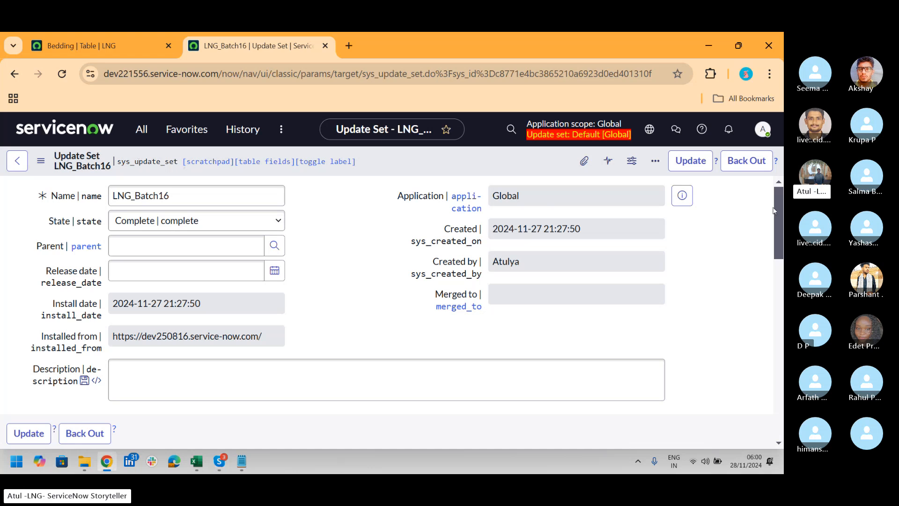
pyautogui.moveTo(779, 204); pyautogui.dragTo(777, 330)
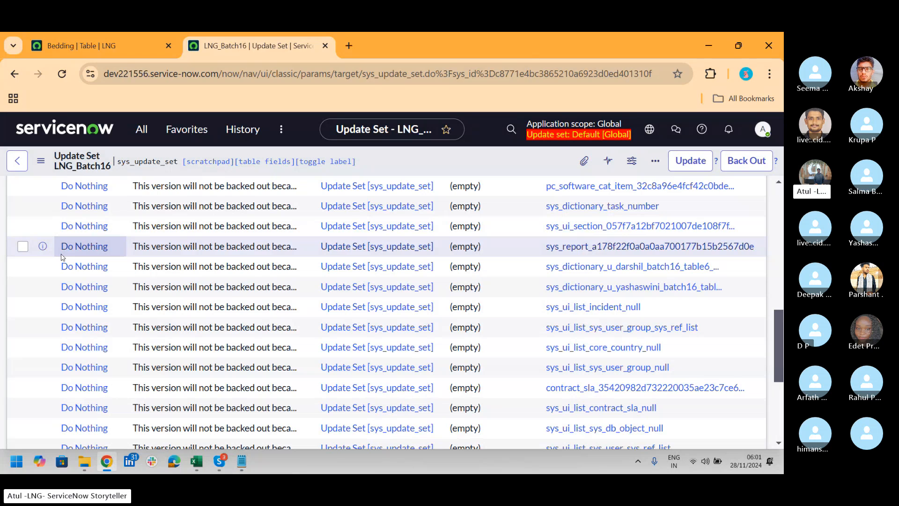
pyautogui.hotkey('alt', 'Tab')
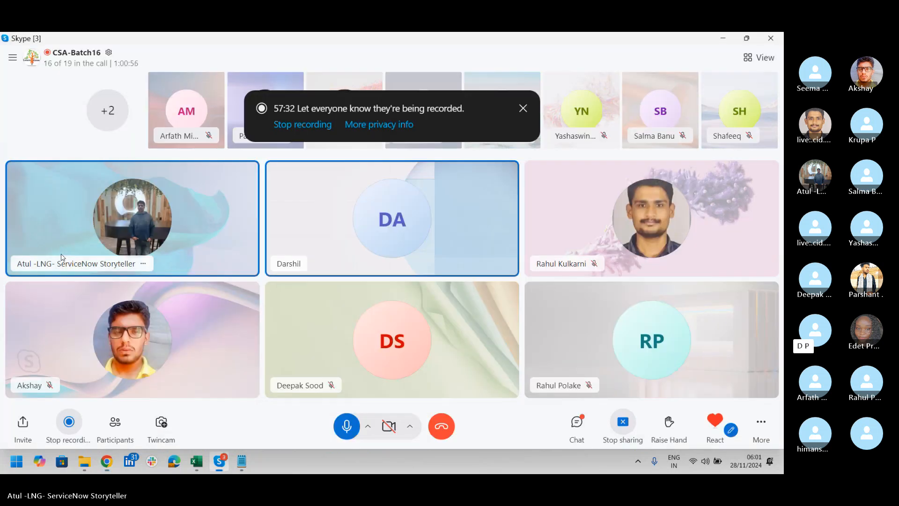